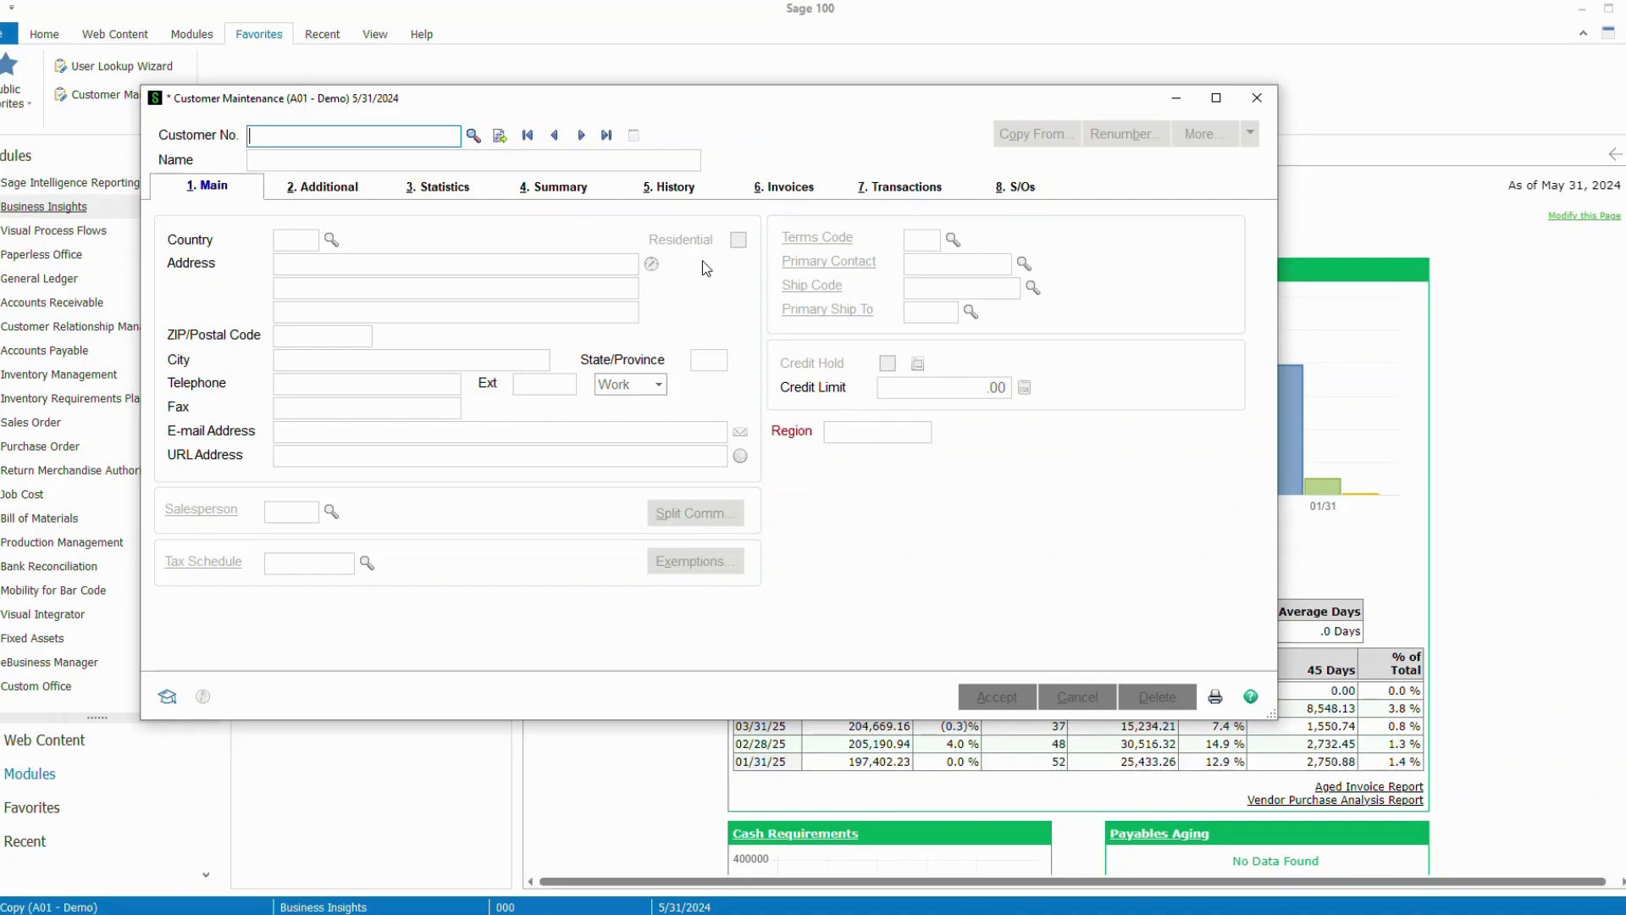
# - From the customer number lookup, create a custom view described as COLLECTIONS VIEW, make it the default view, and continue to field selection
pyautogui.click(472, 136)
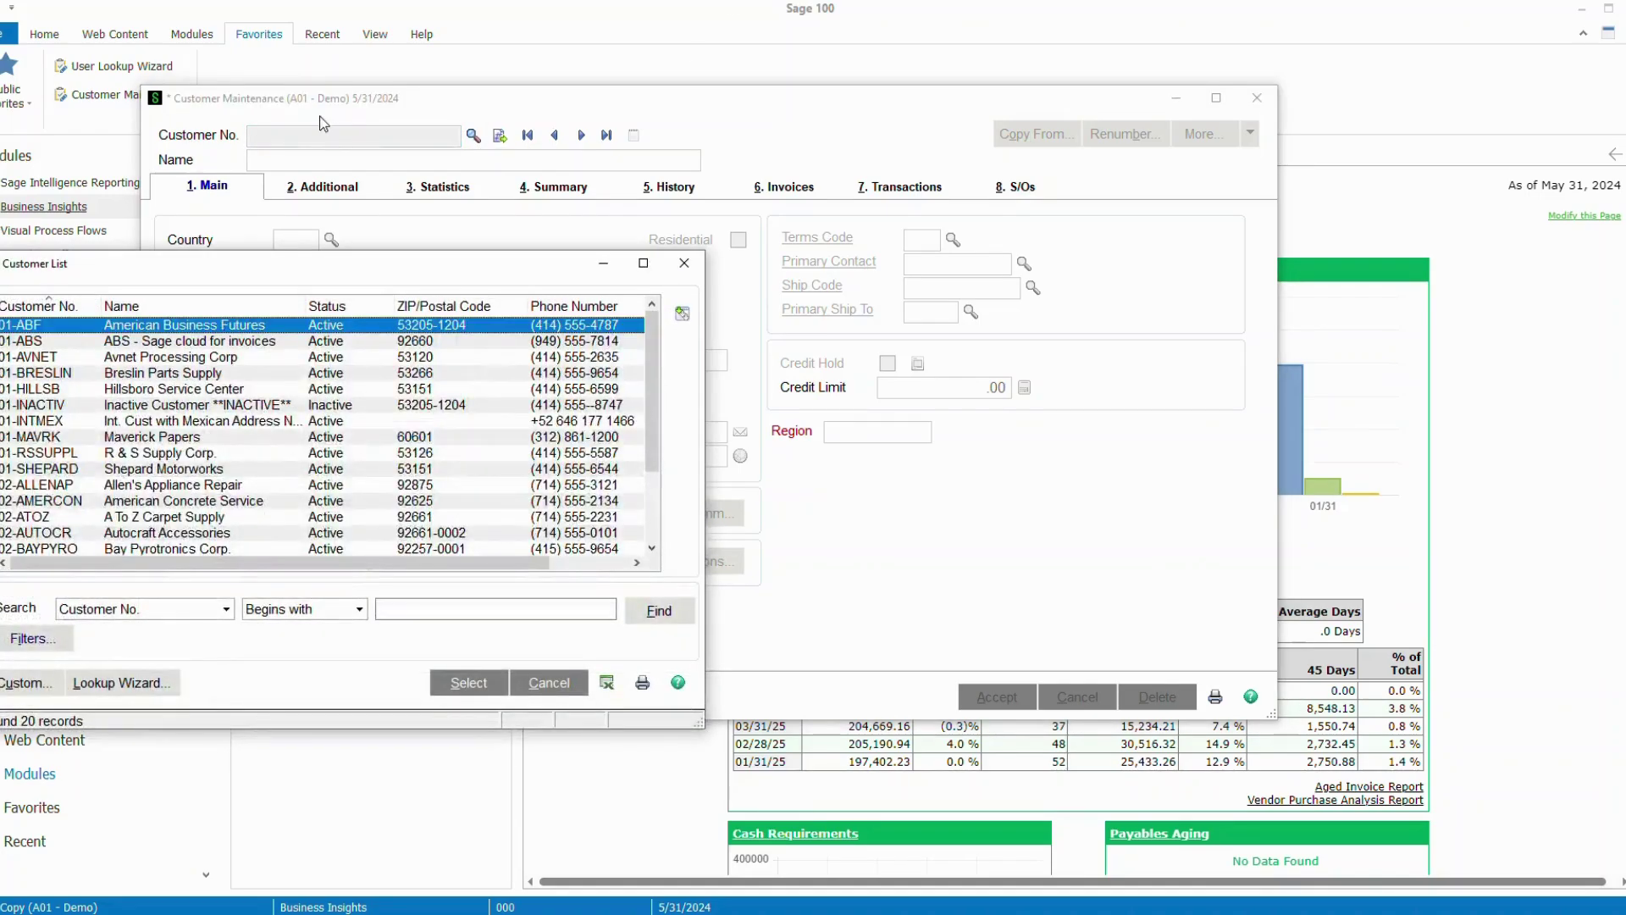
pyautogui.moveTo(359, 260); pyautogui.dragTo(431, 59)
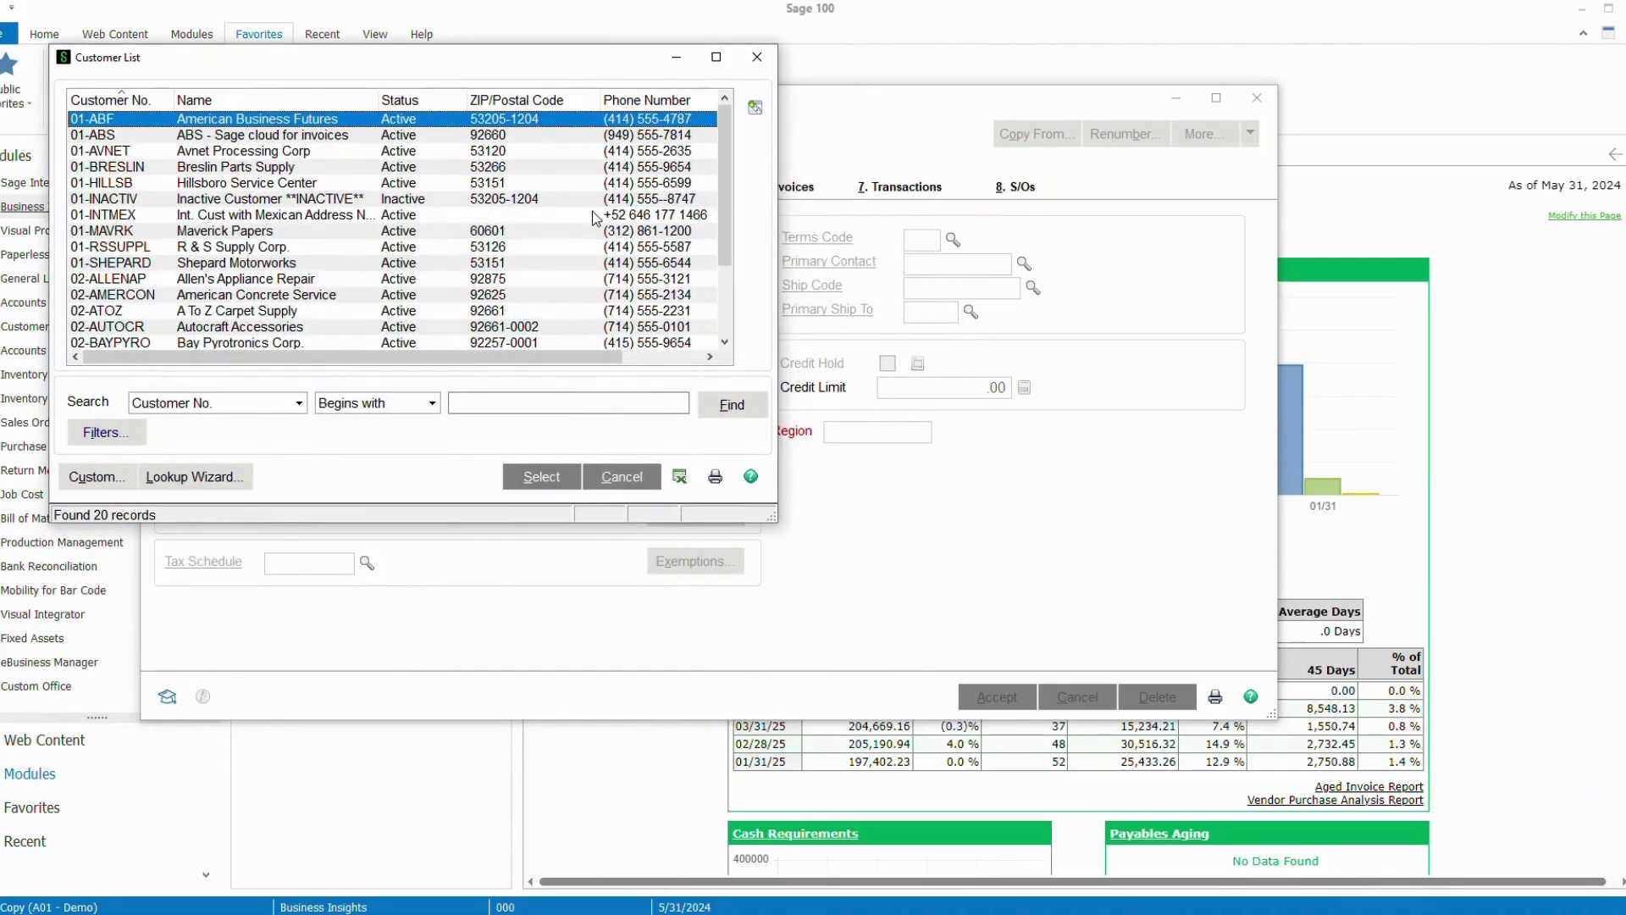
pyautogui.click(94, 479)
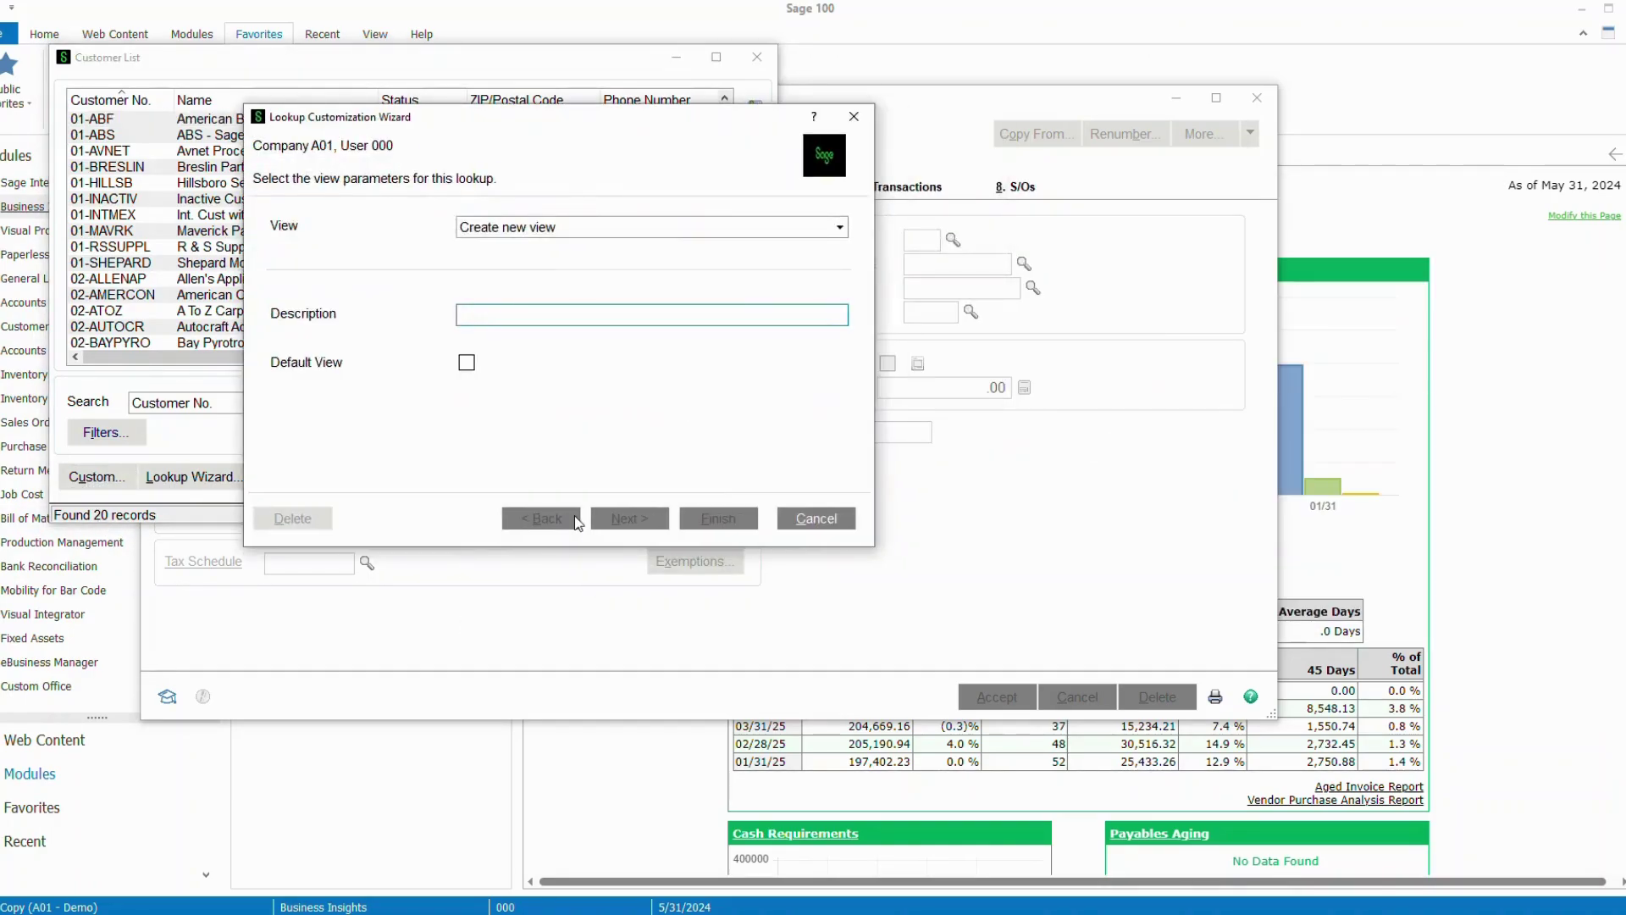
pyautogui.write('COLLECTIONS VIEW')
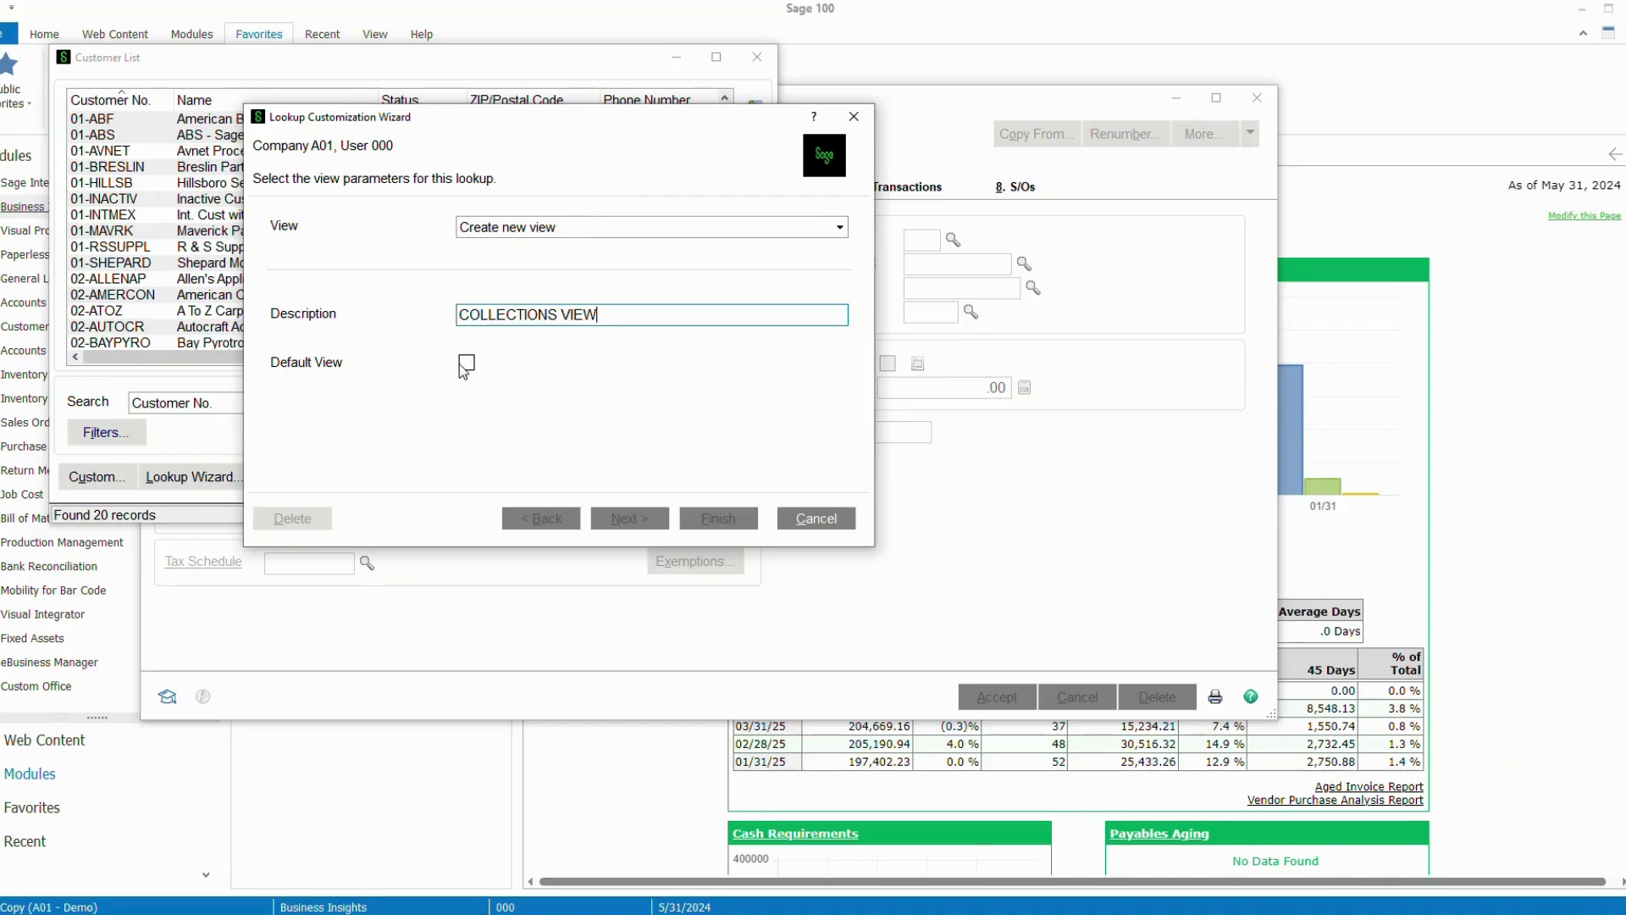
pyautogui.click(466, 364)
pyautogui.click(621, 527)
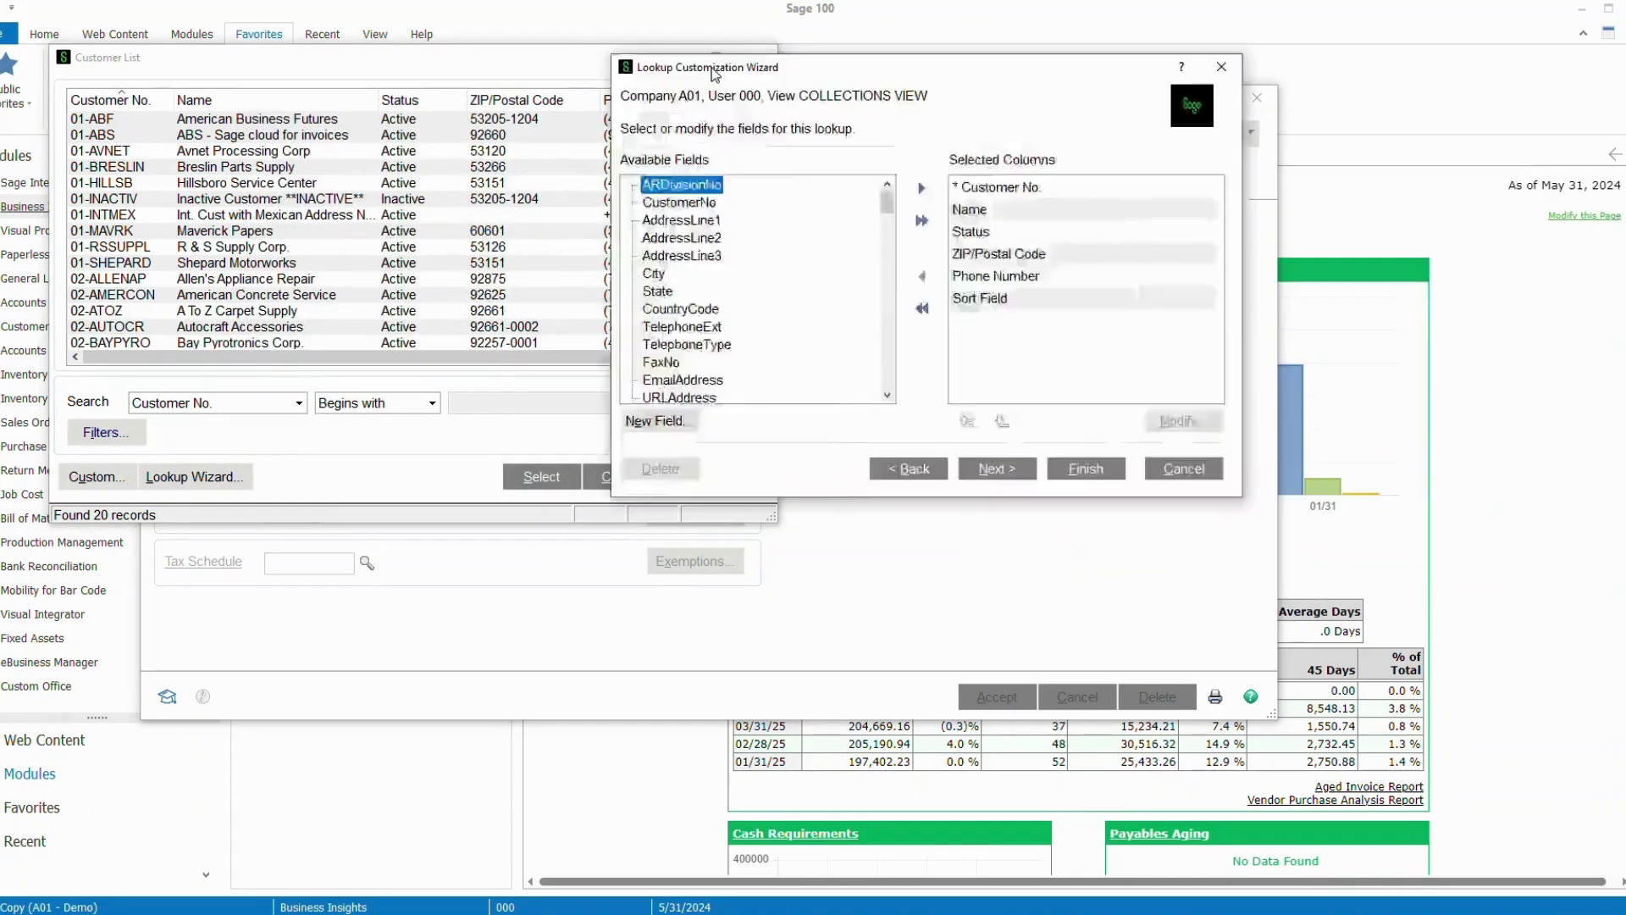
# - Remove the Status, ZIP/Postal Code and Sort Field columns from the lookup's selected columns
pyautogui.moveTo(714, 73); pyautogui.dragTo(236, 70)
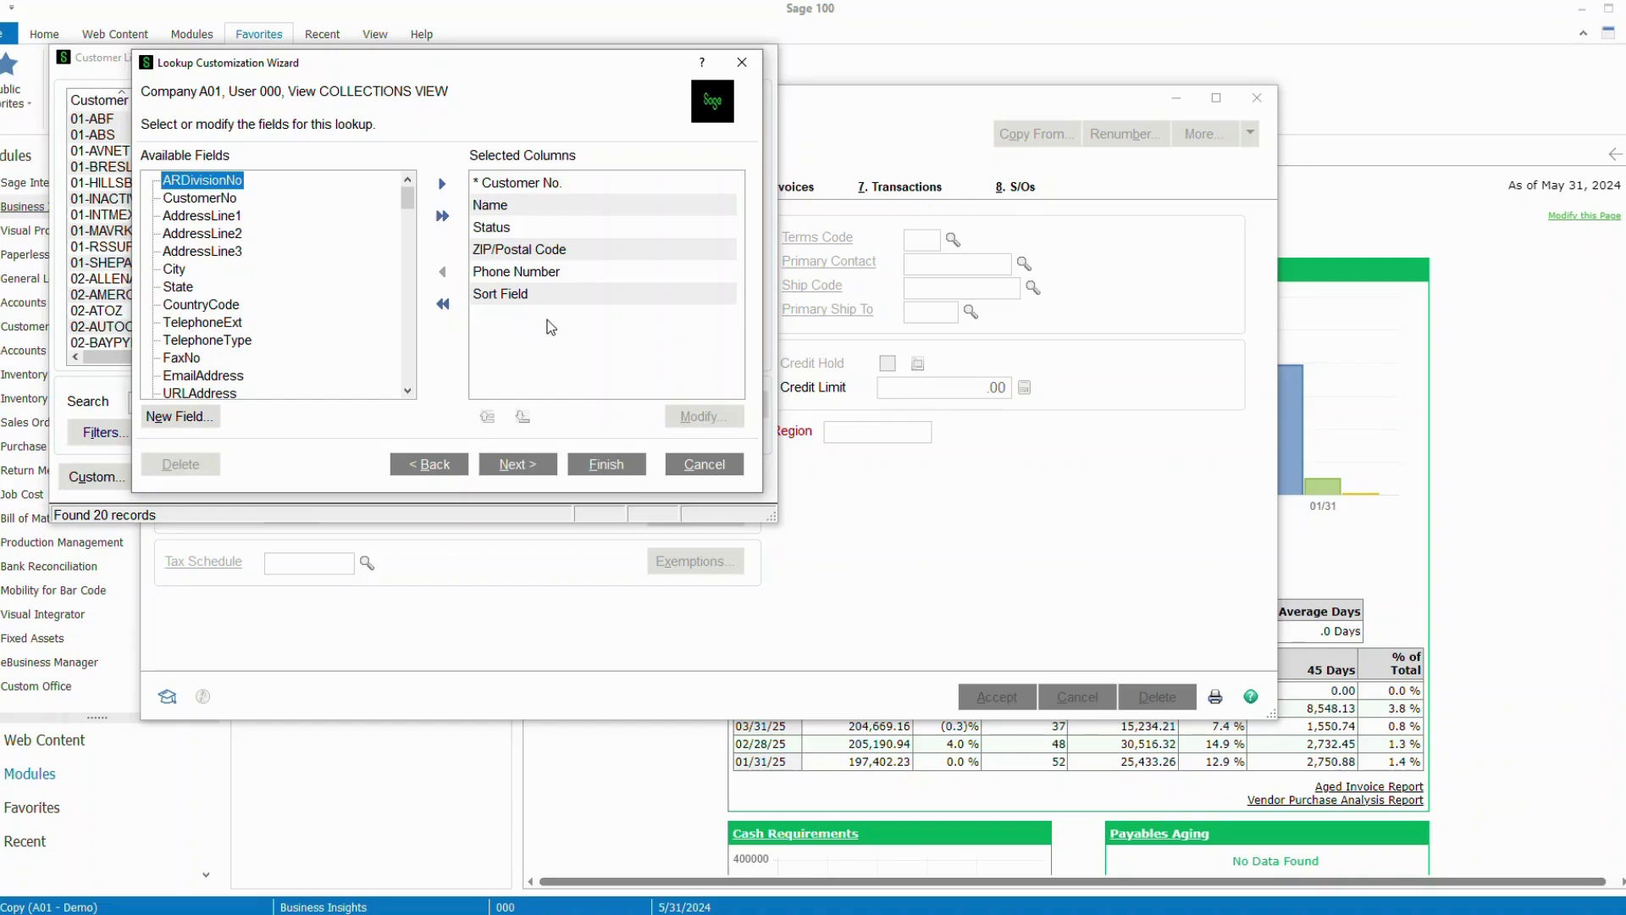
pyautogui.click(510, 230)
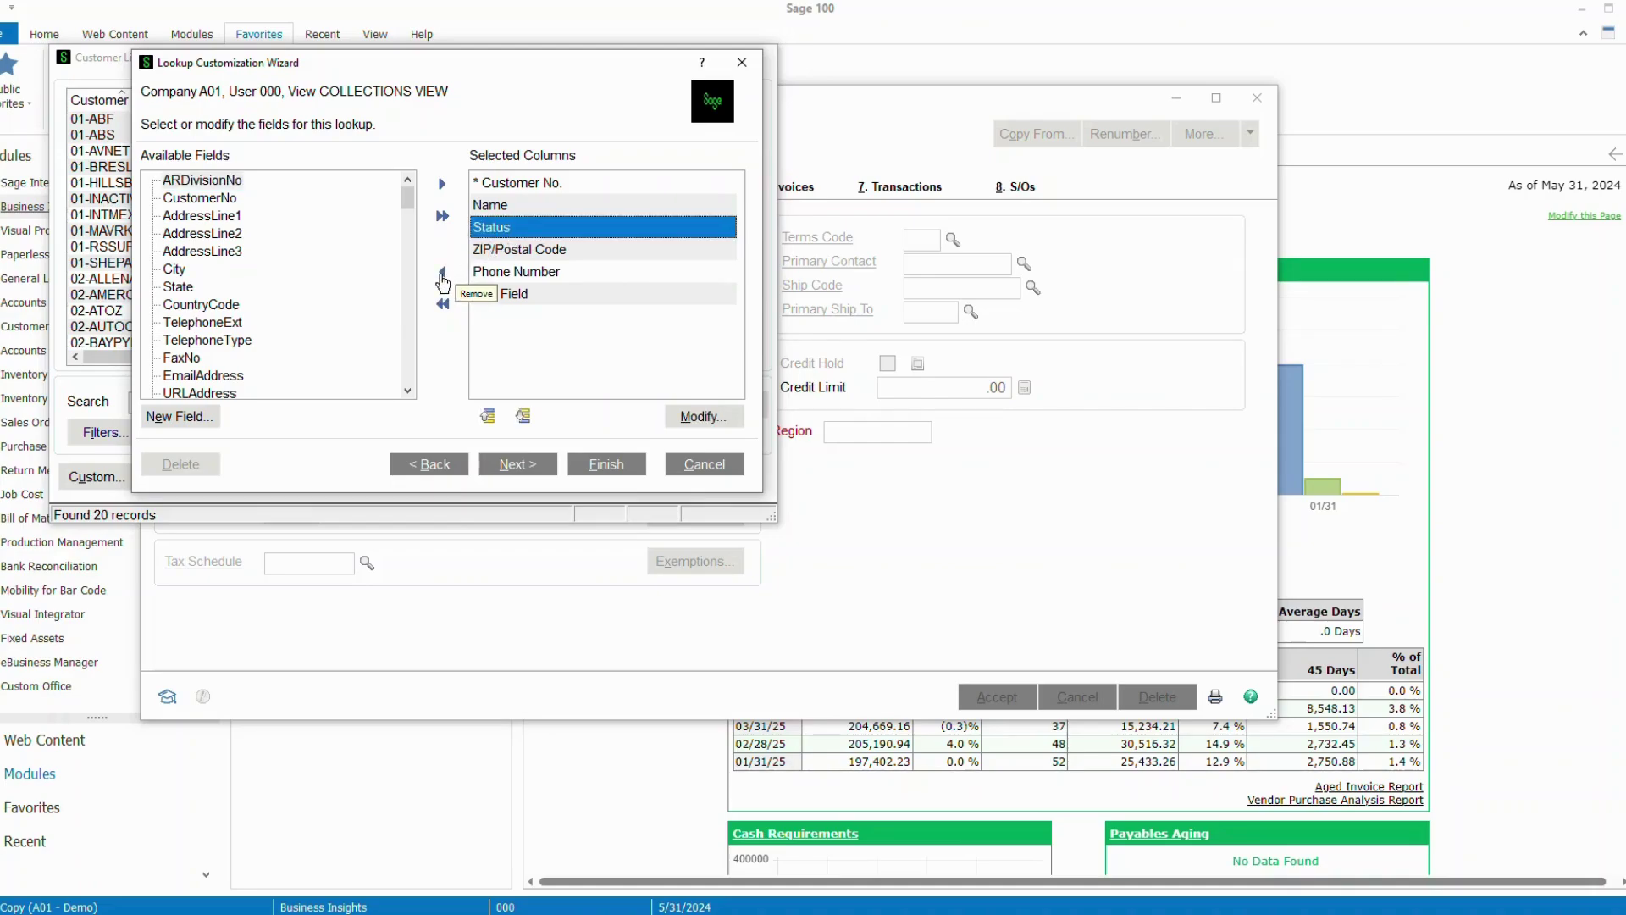
pyautogui.click(442, 279)
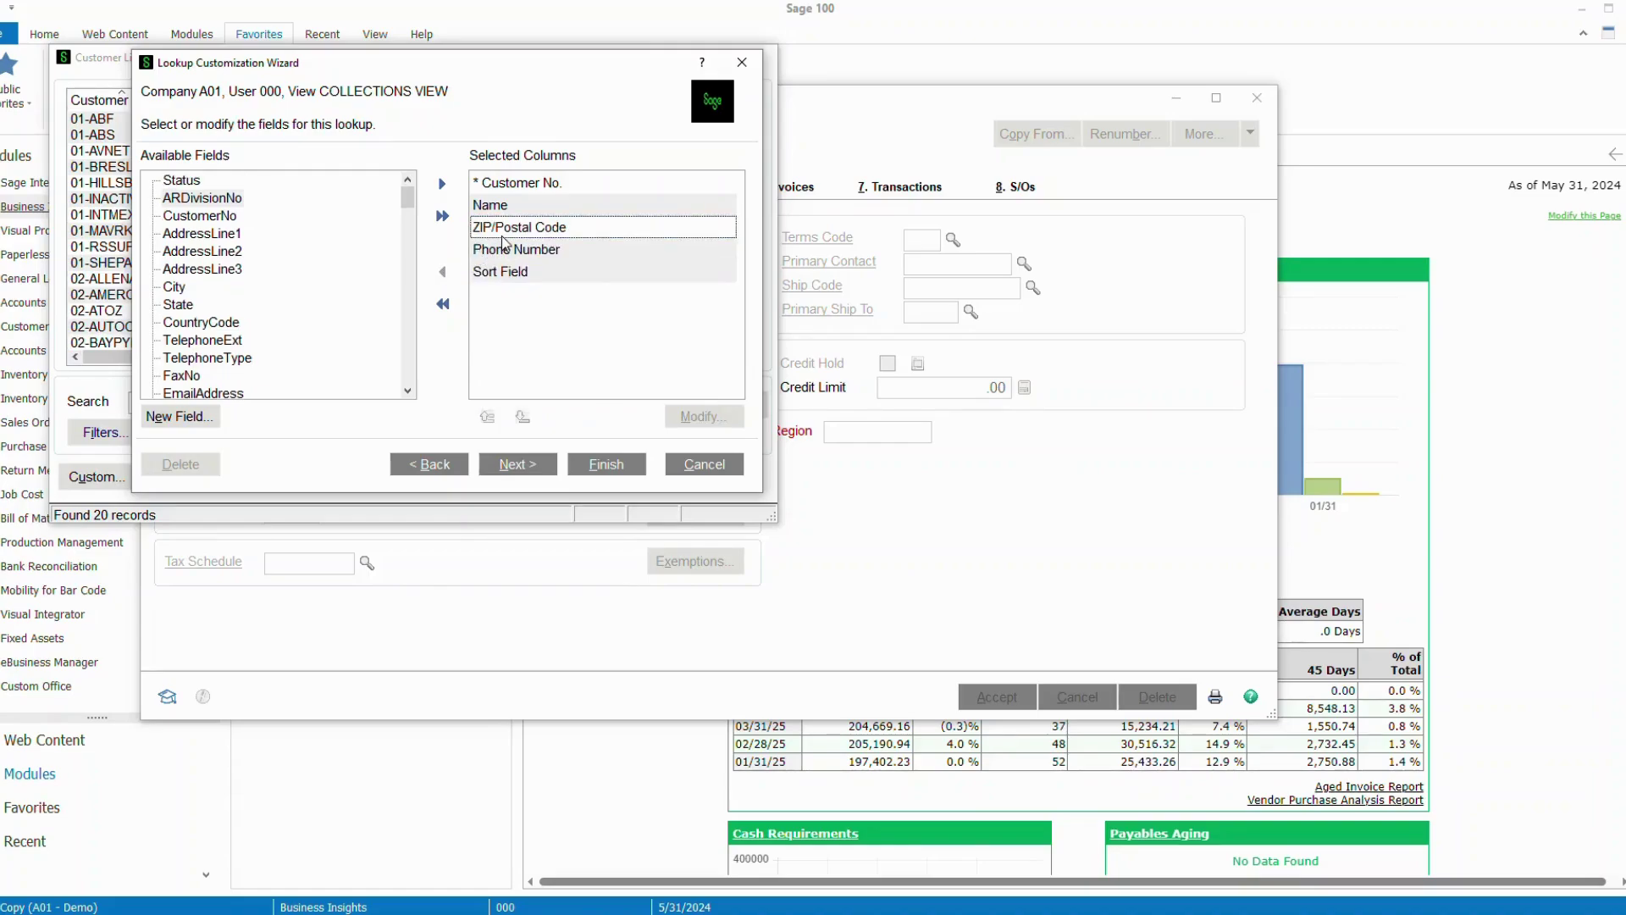
pyautogui.click(502, 236)
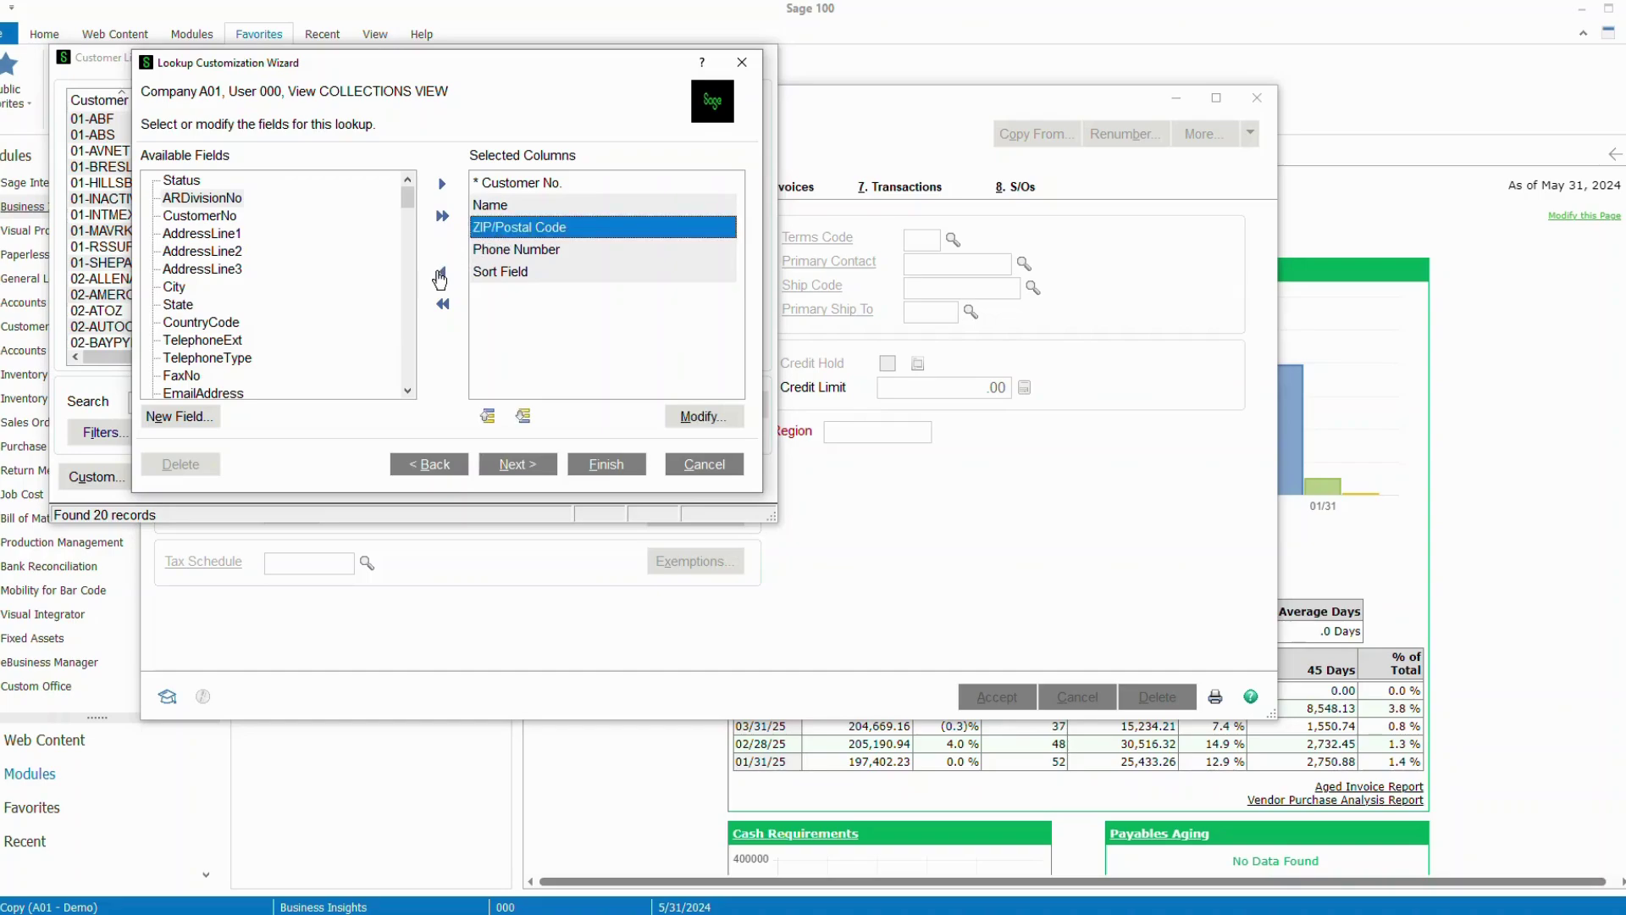
pyautogui.click(442, 272)
pyautogui.click(481, 249)
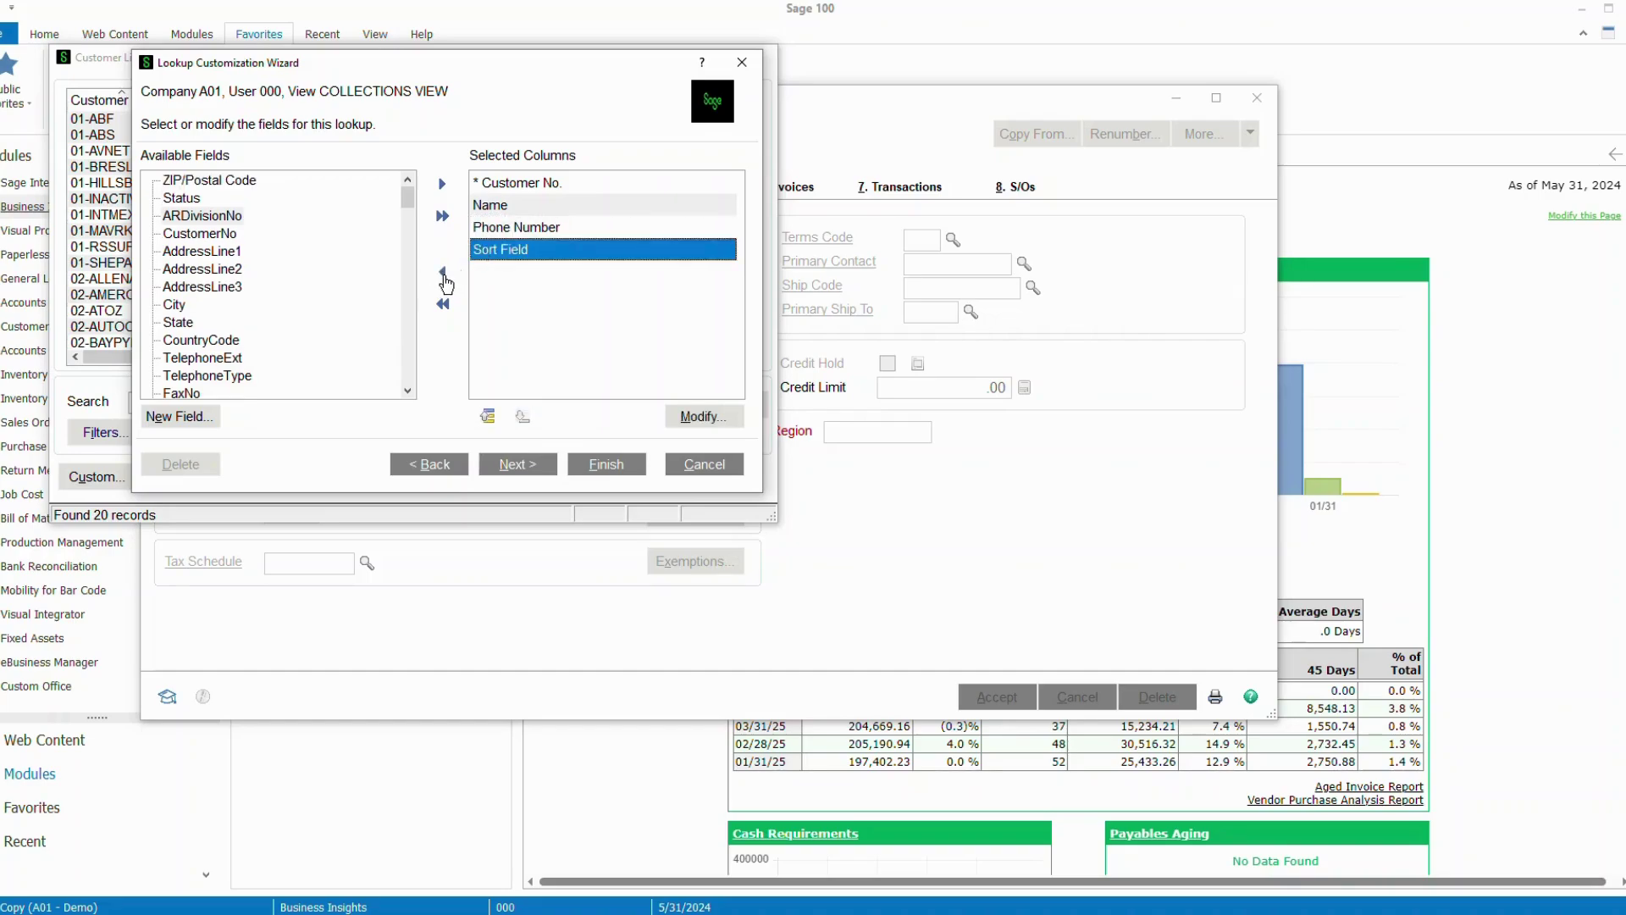
pyautogui.click(443, 274)
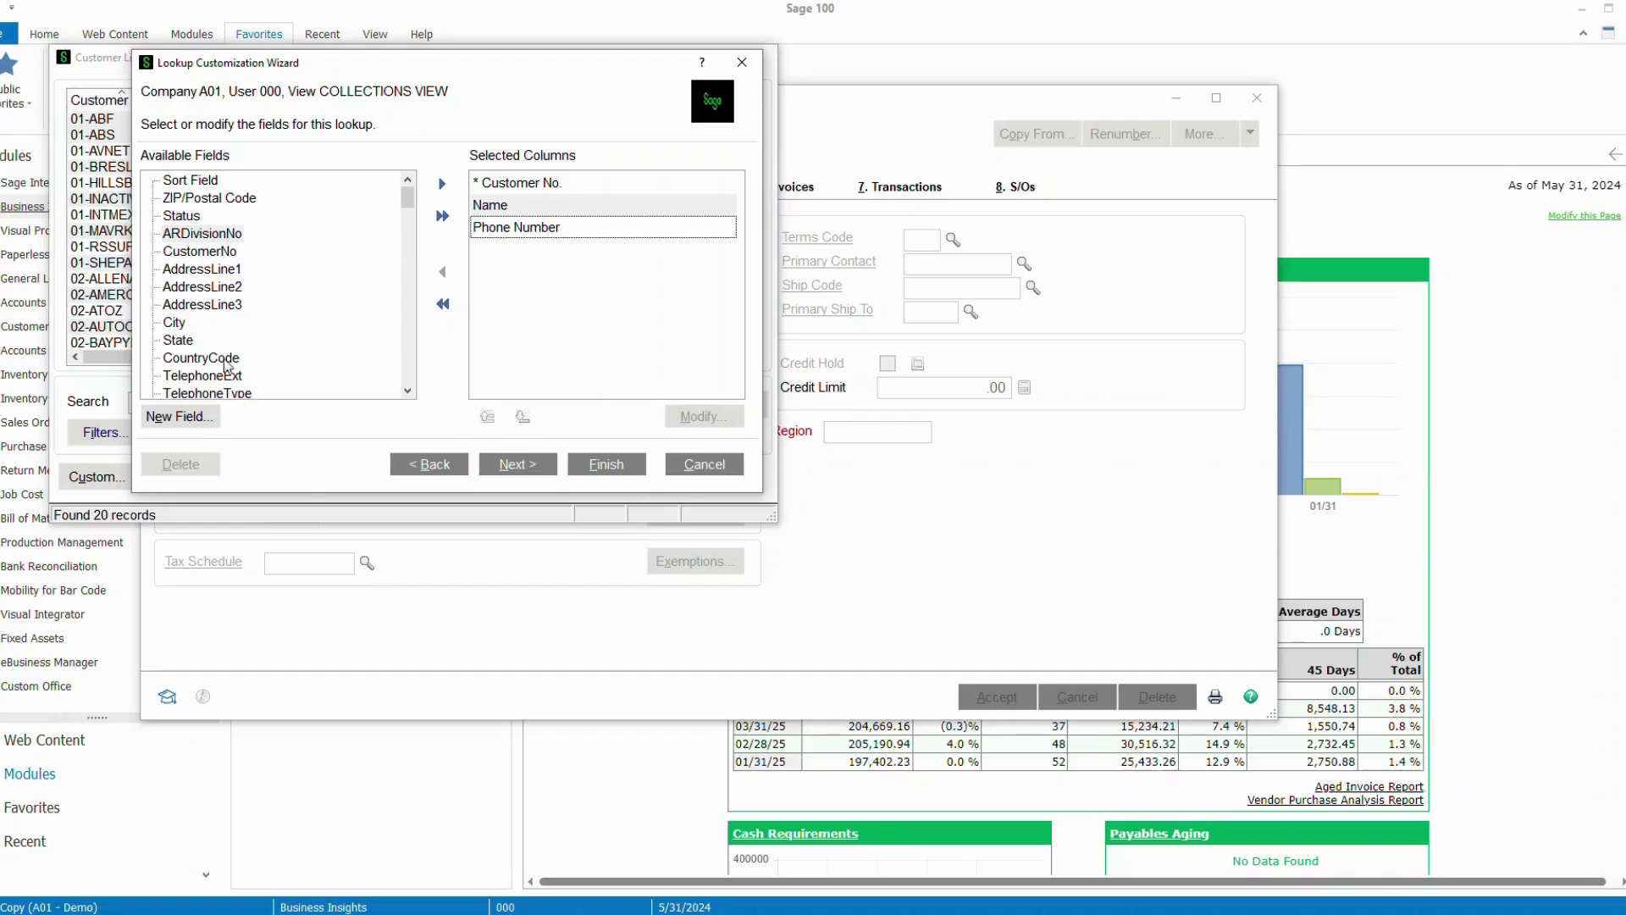
# - Add the customer's State and EmailAddress fields to the lookup's selected columns
pyautogui.click(175, 339)
pyautogui.click(442, 185)
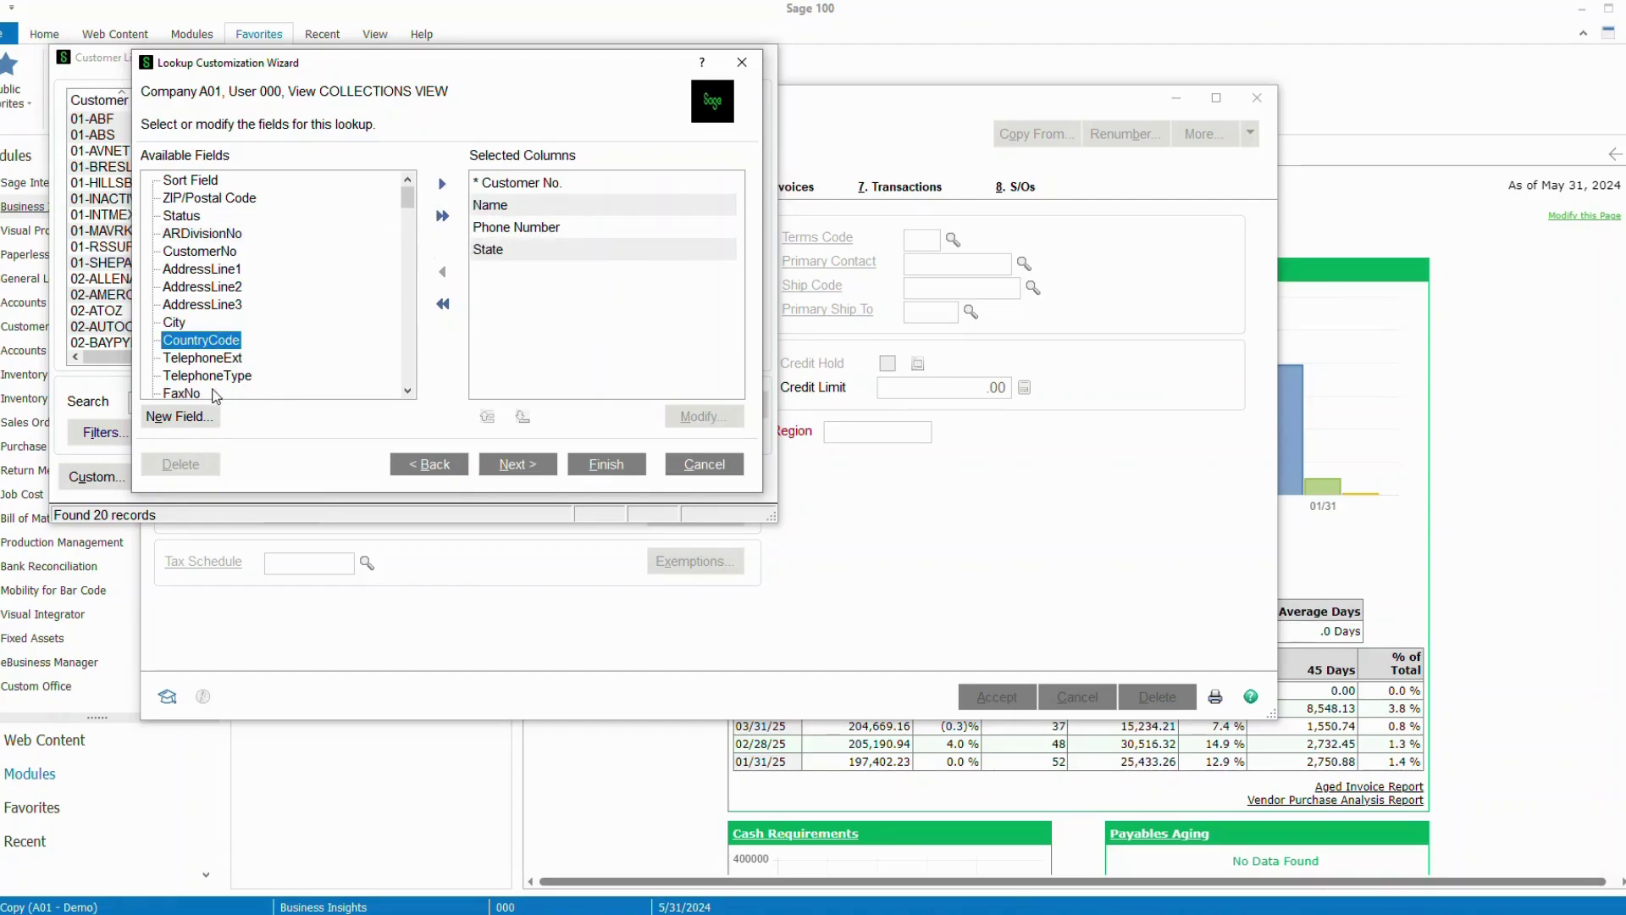
pyautogui.click(409, 391)
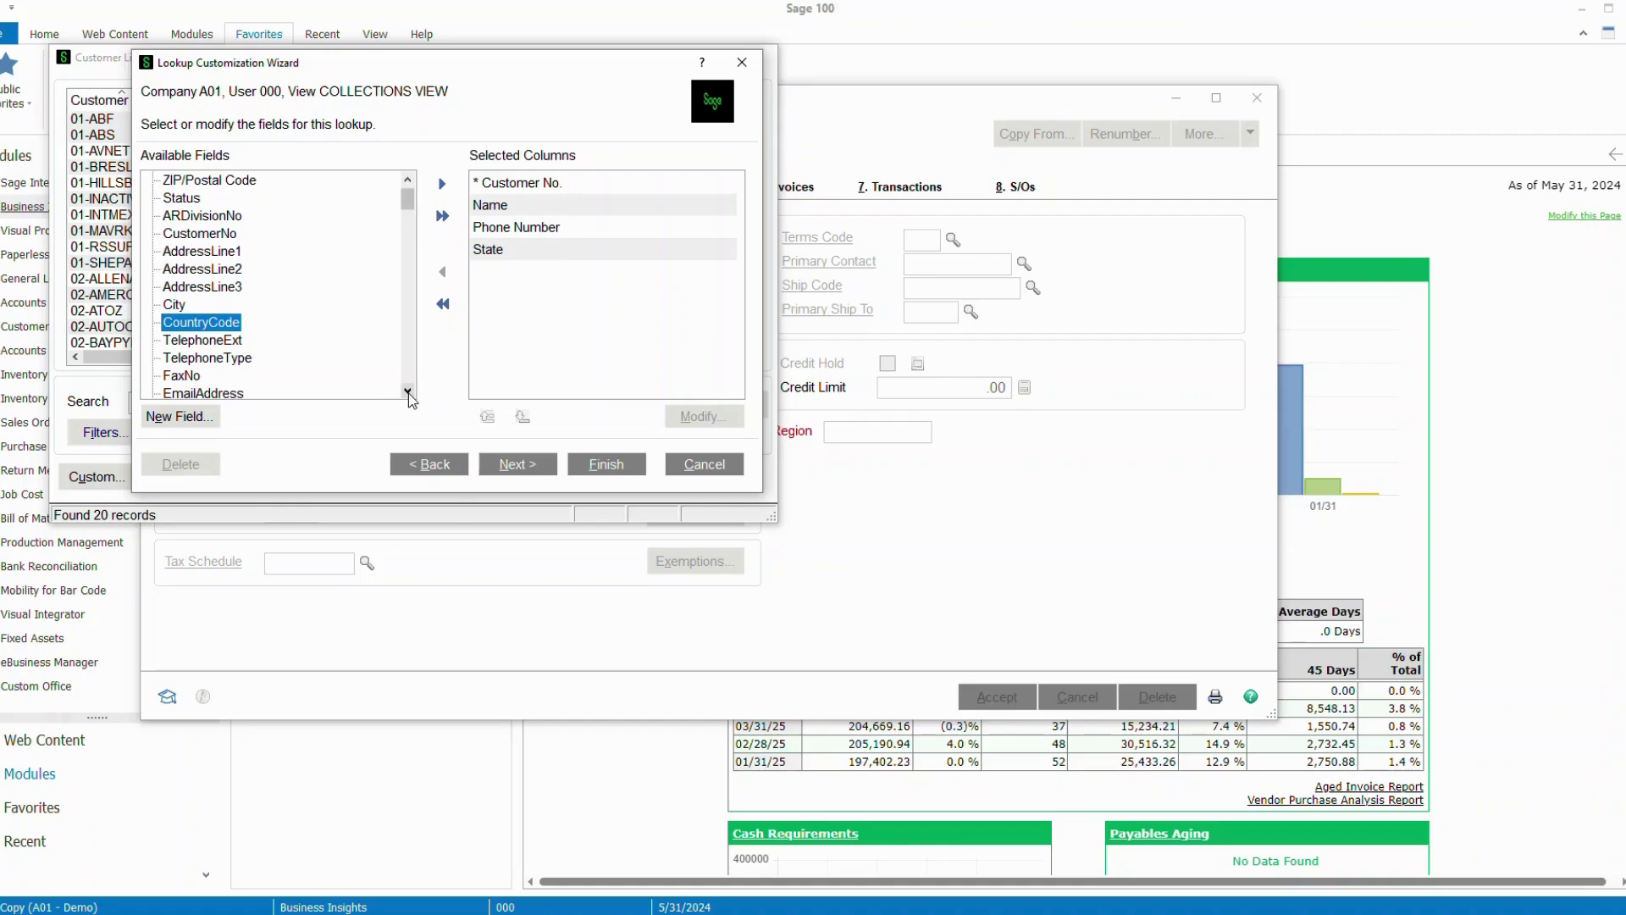
pyautogui.click(408, 392)
pyautogui.click(408, 392)
pyautogui.click(201, 359)
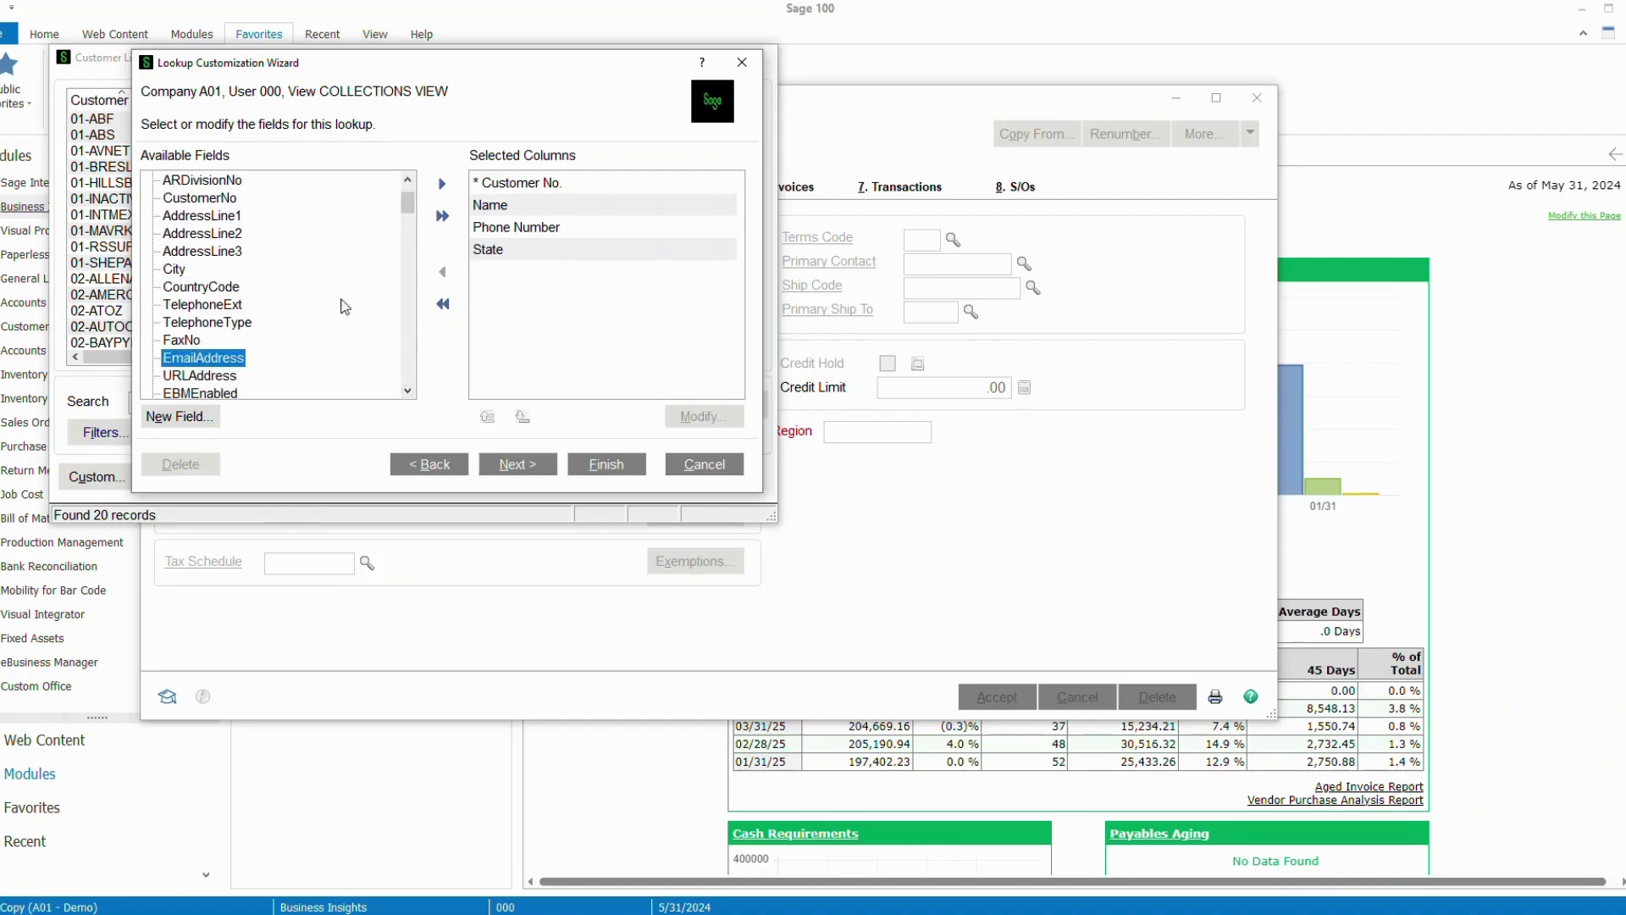
pyautogui.click(444, 184)
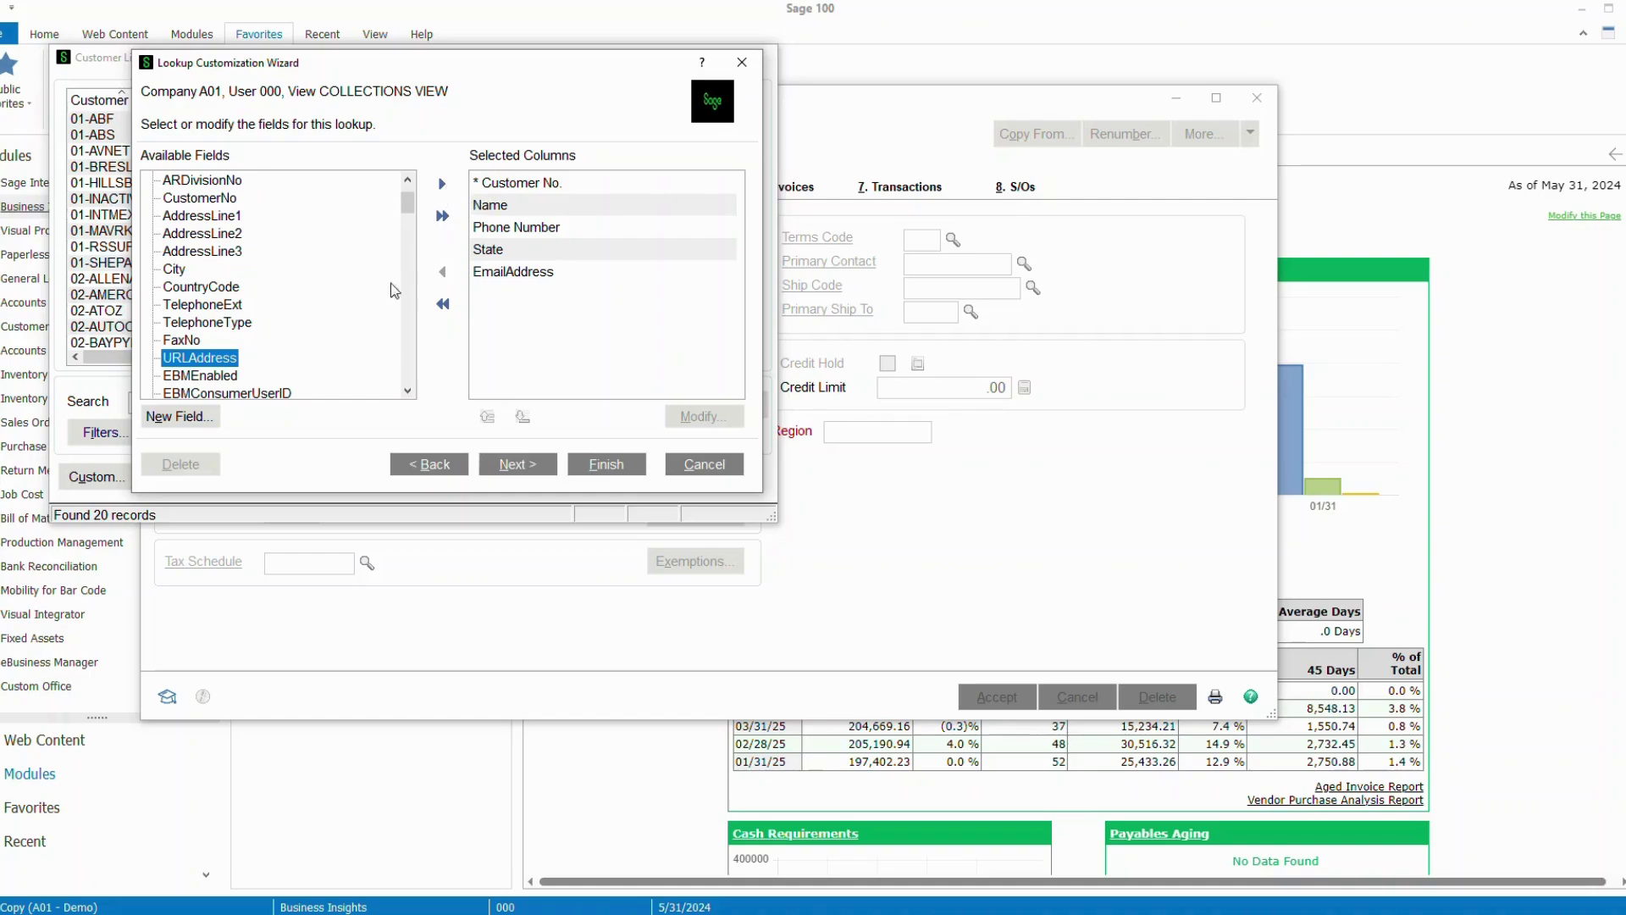
# - Add the payment history fields DateLastPayment, AvgDaysPaymentInvoice and AvgDaysOverDue to the selected columns
pyautogui.moveTo(408, 390); pyautogui.dragTo(410, 398)
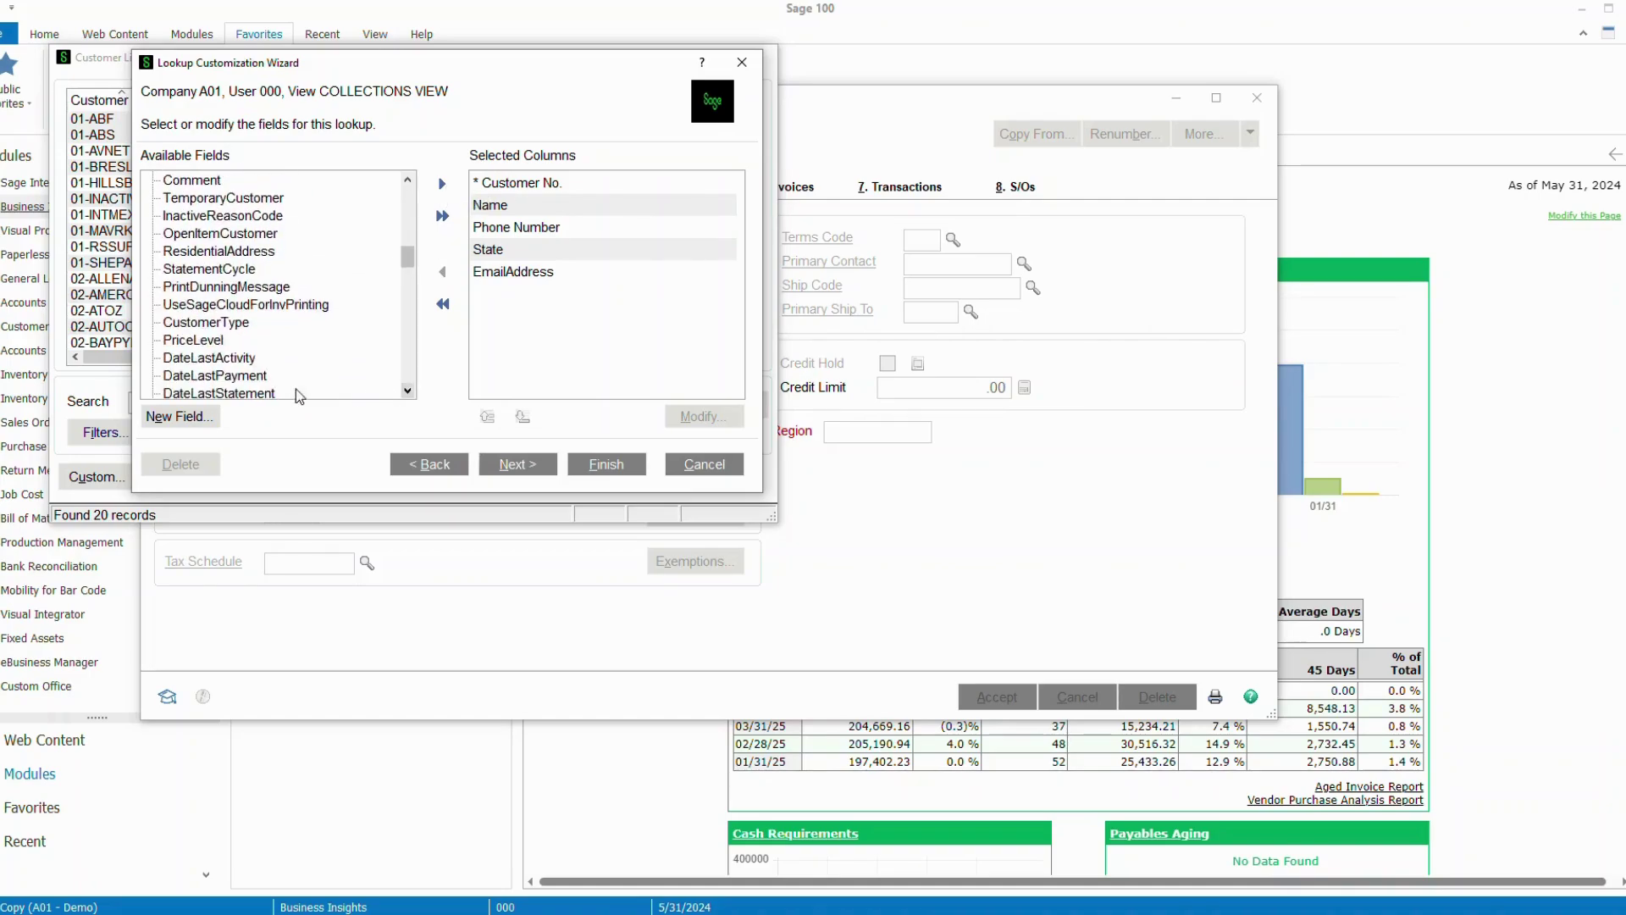
pyautogui.click(254, 376)
pyautogui.click(442, 184)
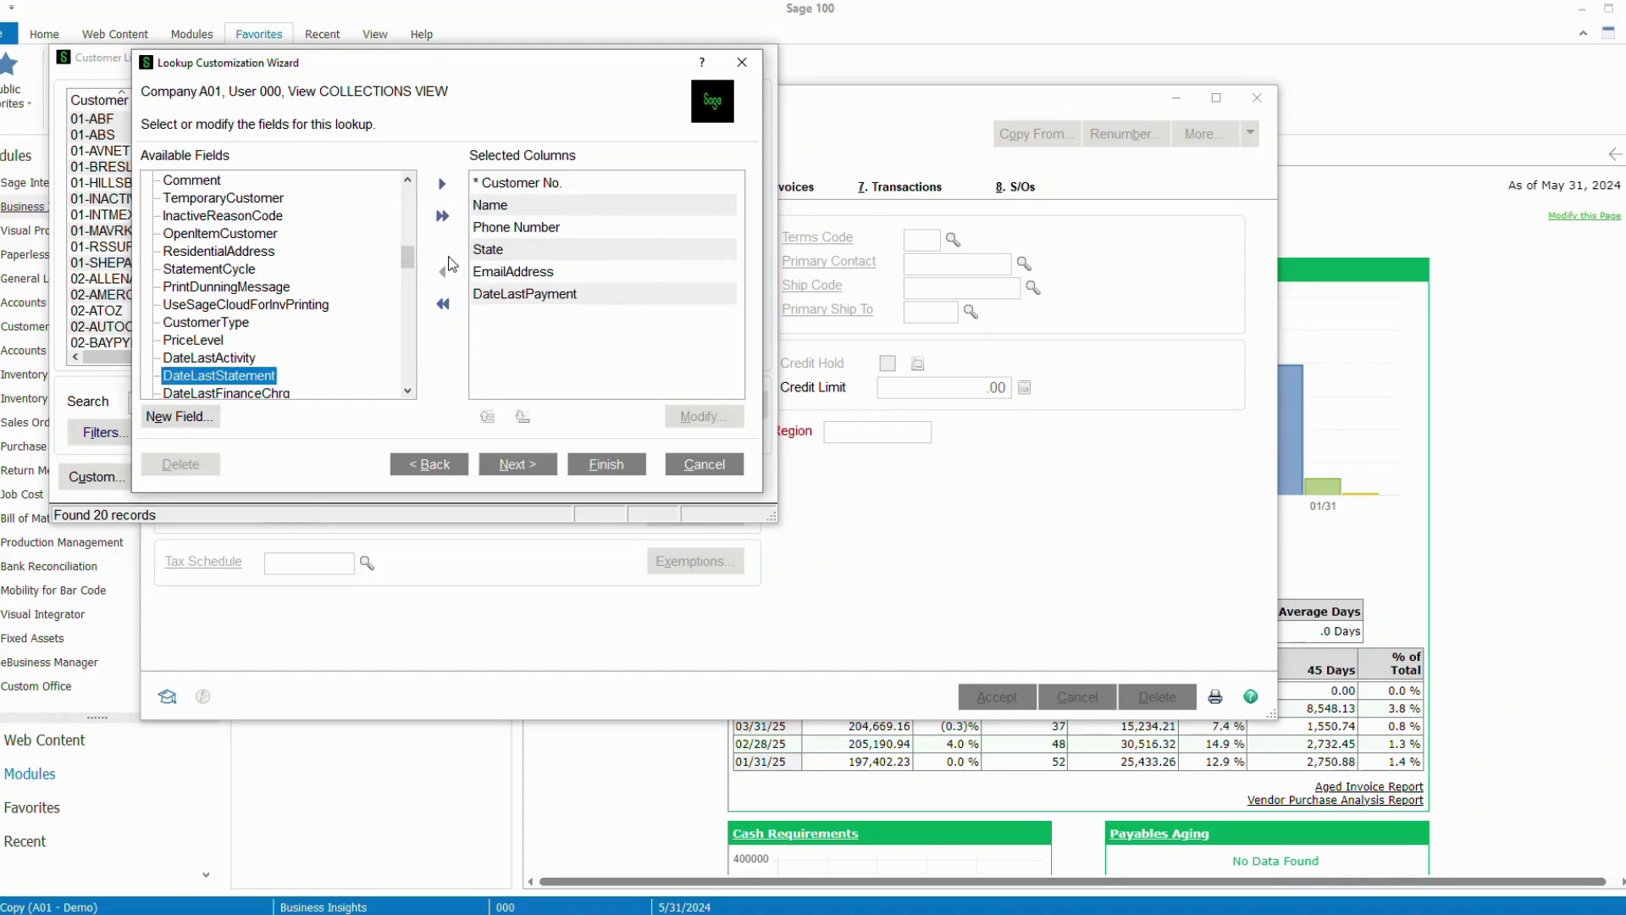
pyautogui.click(408, 391)
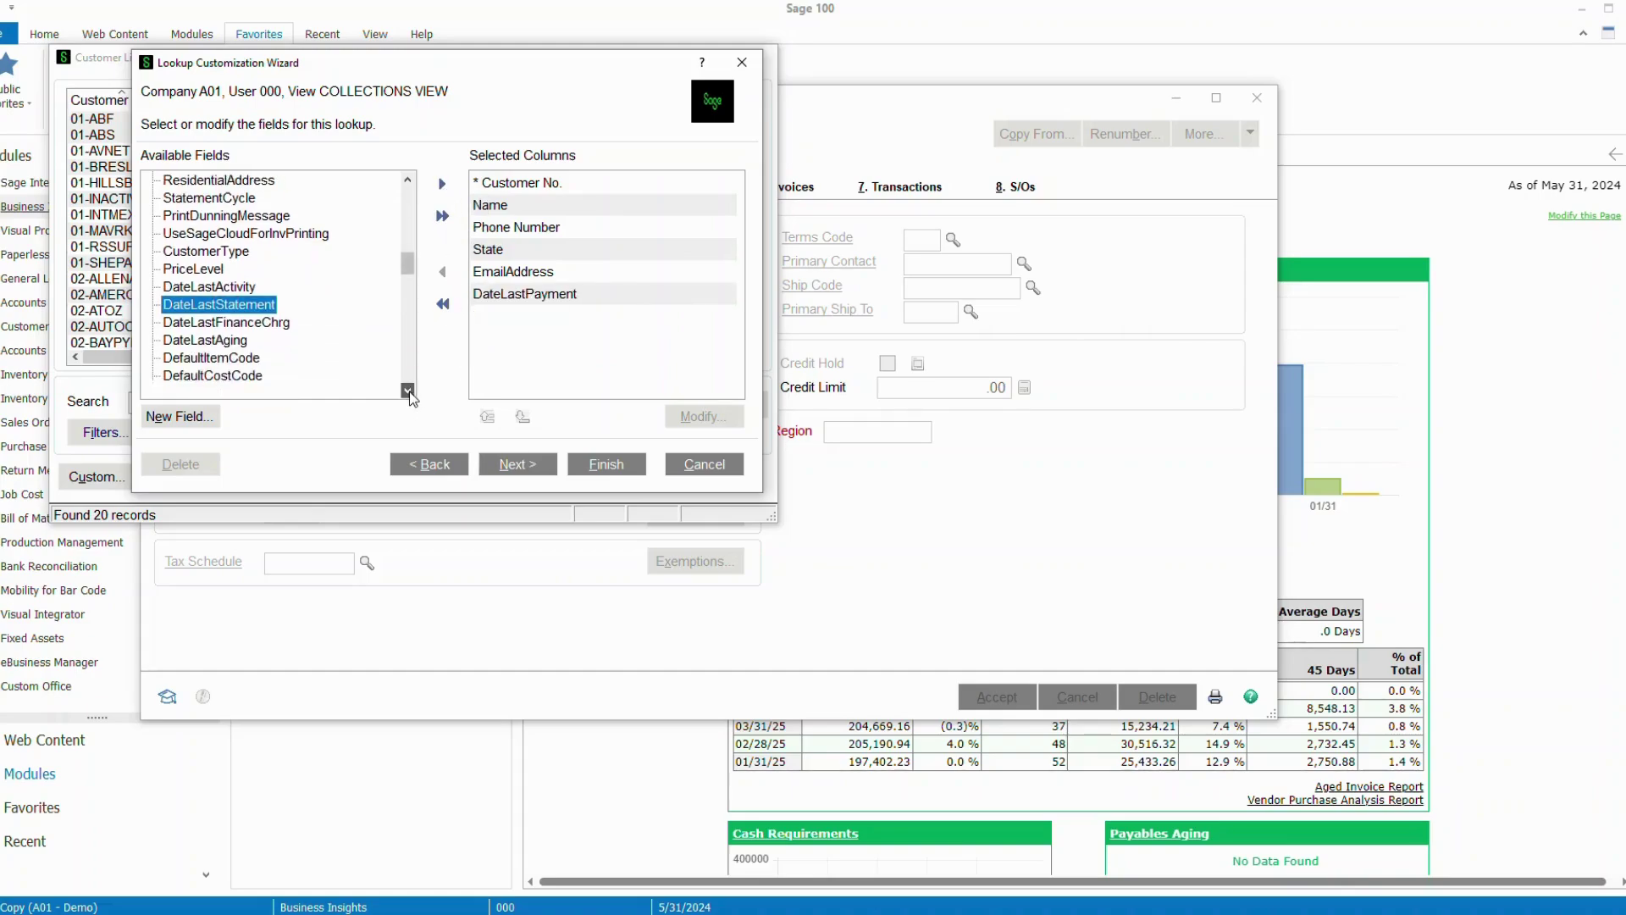
pyautogui.scroll(-3, 407, 390)
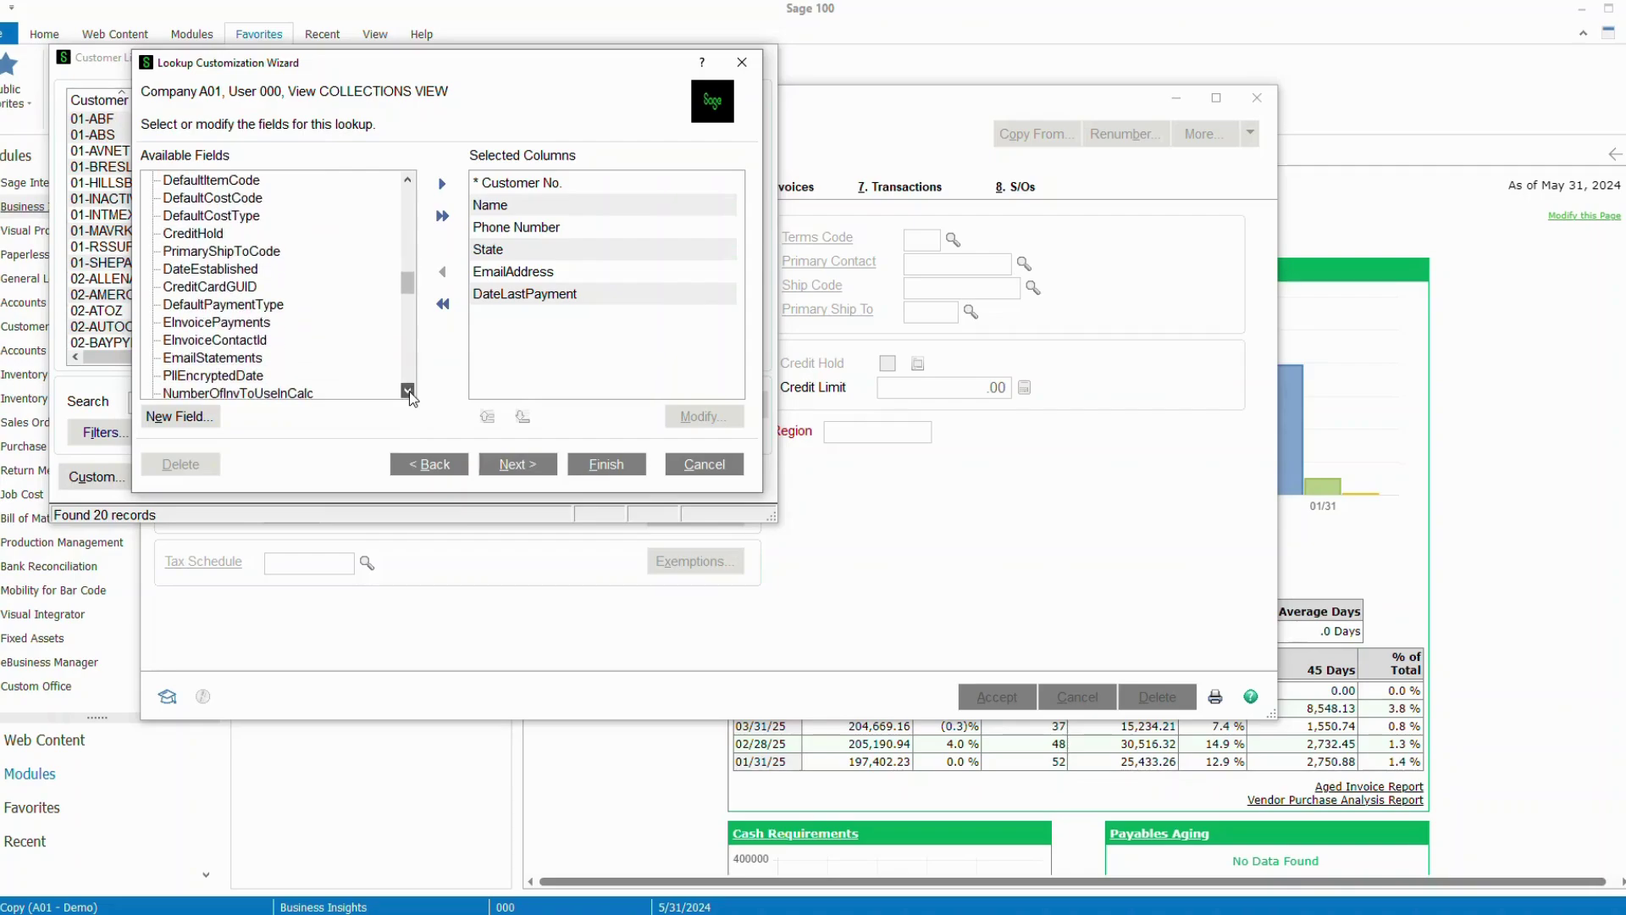
pyautogui.click(245, 325)
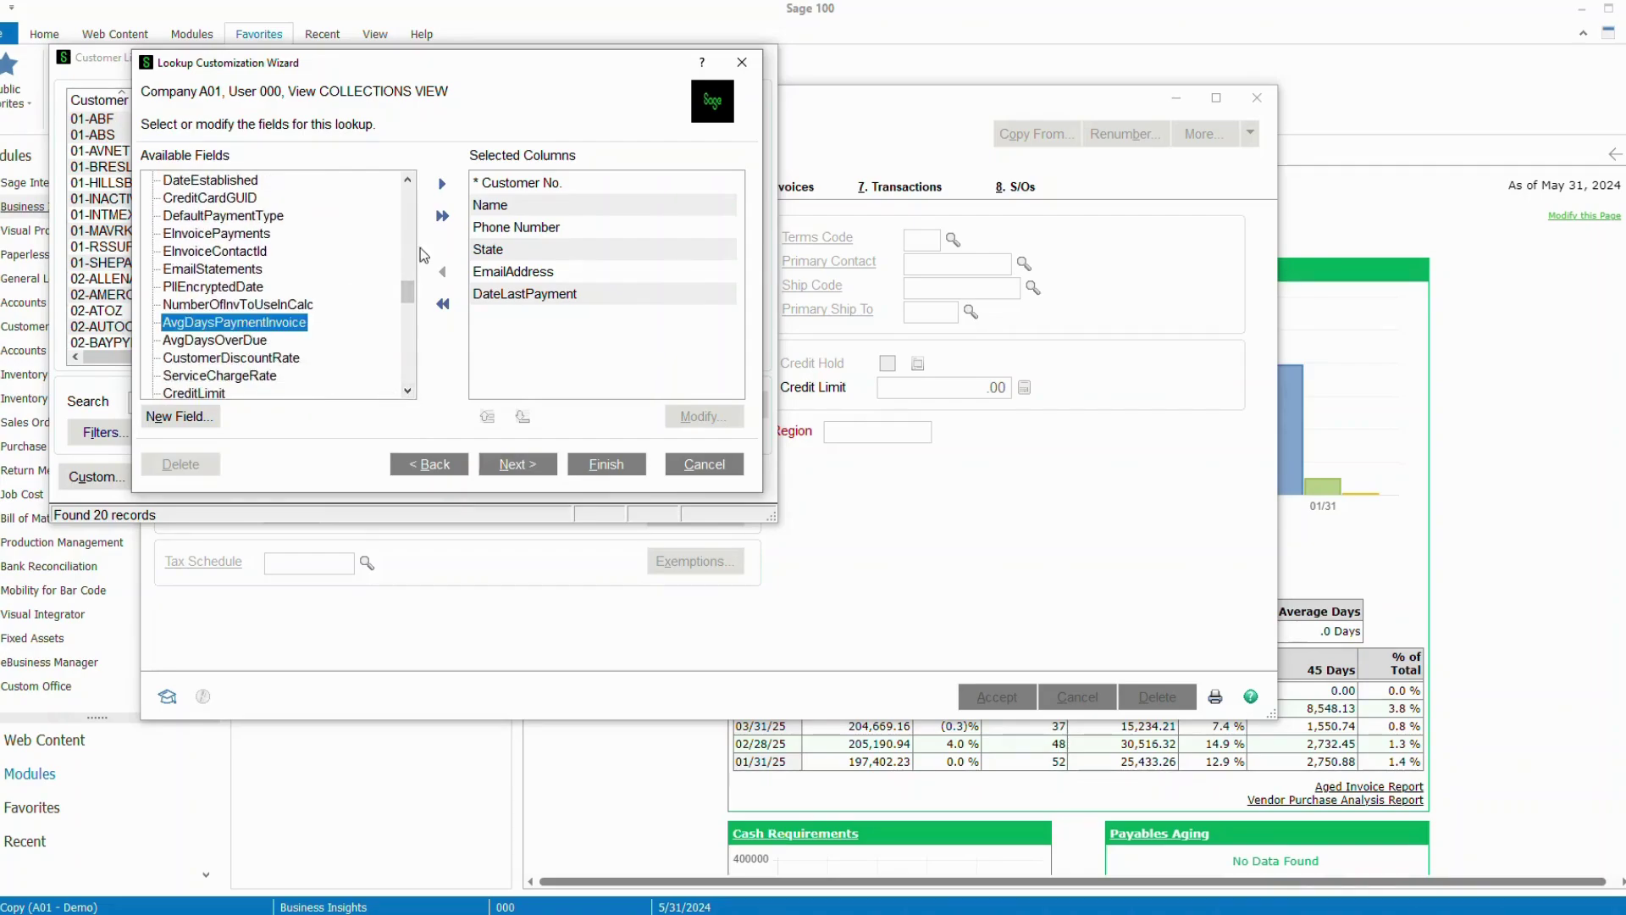
pyautogui.click(442, 186)
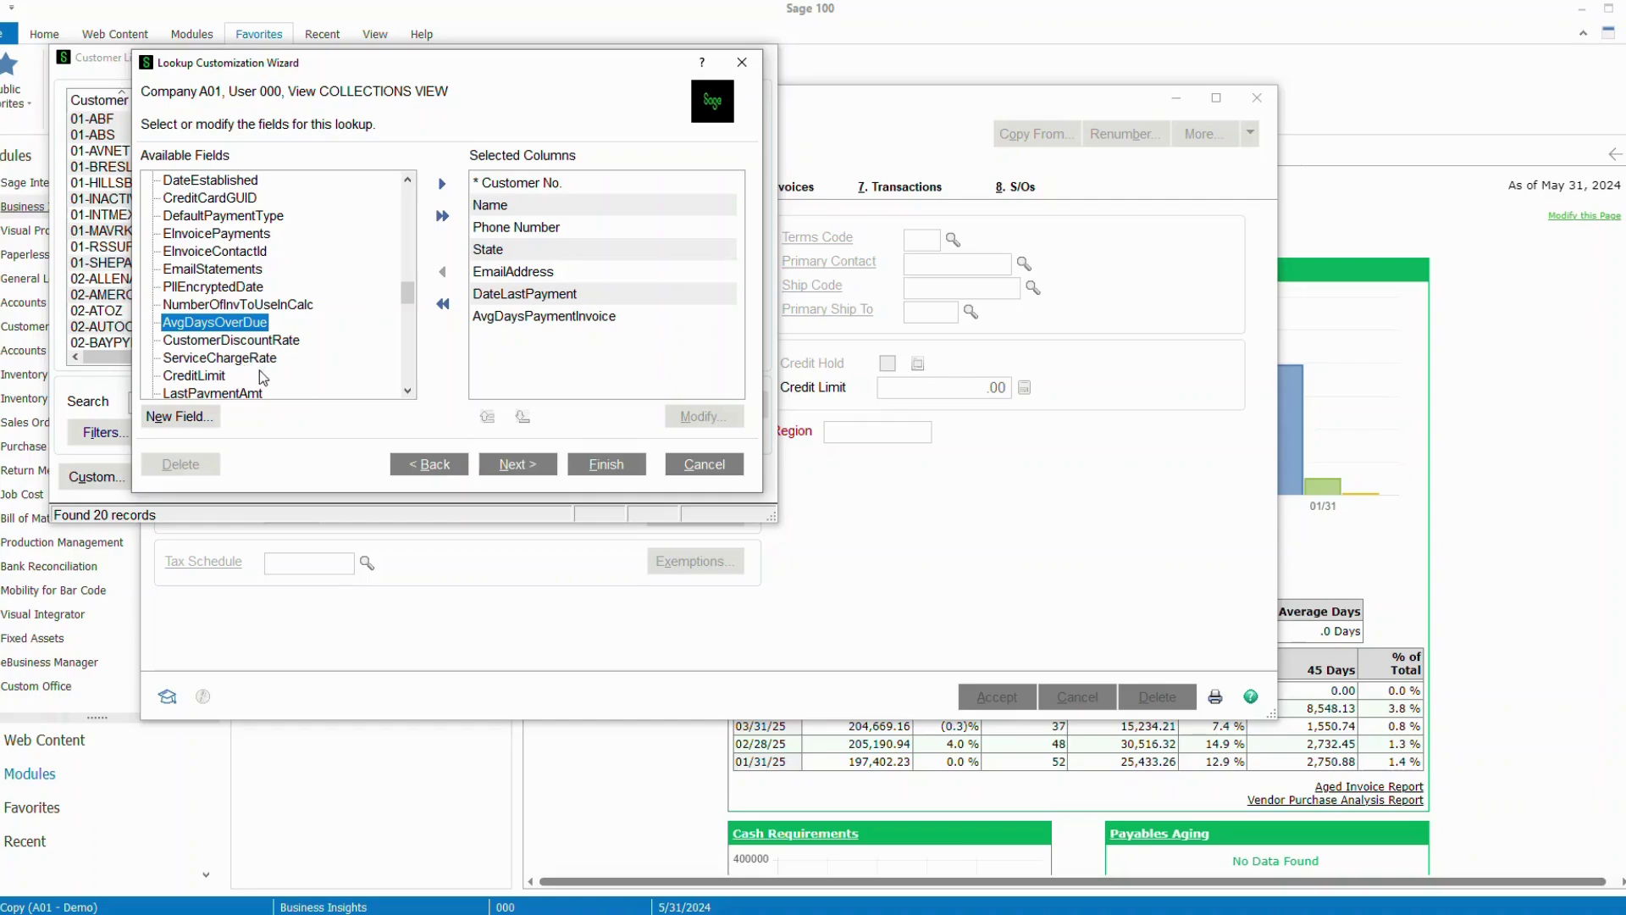
pyautogui.click(441, 185)
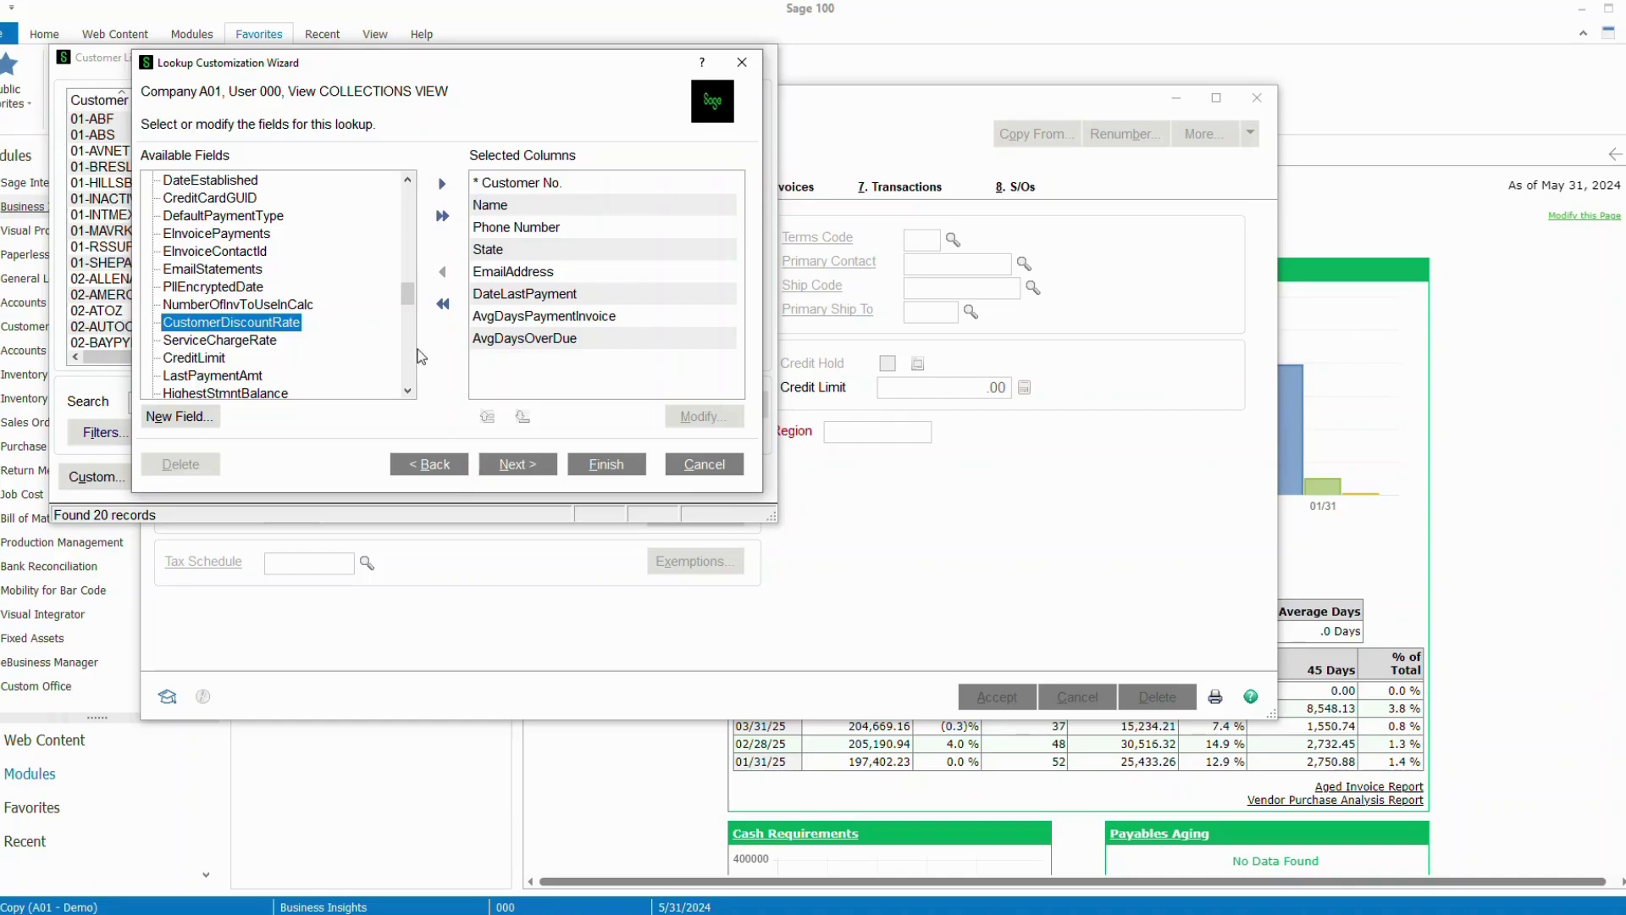
# - Add the CreditLimit and CurrentBalance fields to the lookup's selected columns
pyautogui.click(227, 362)
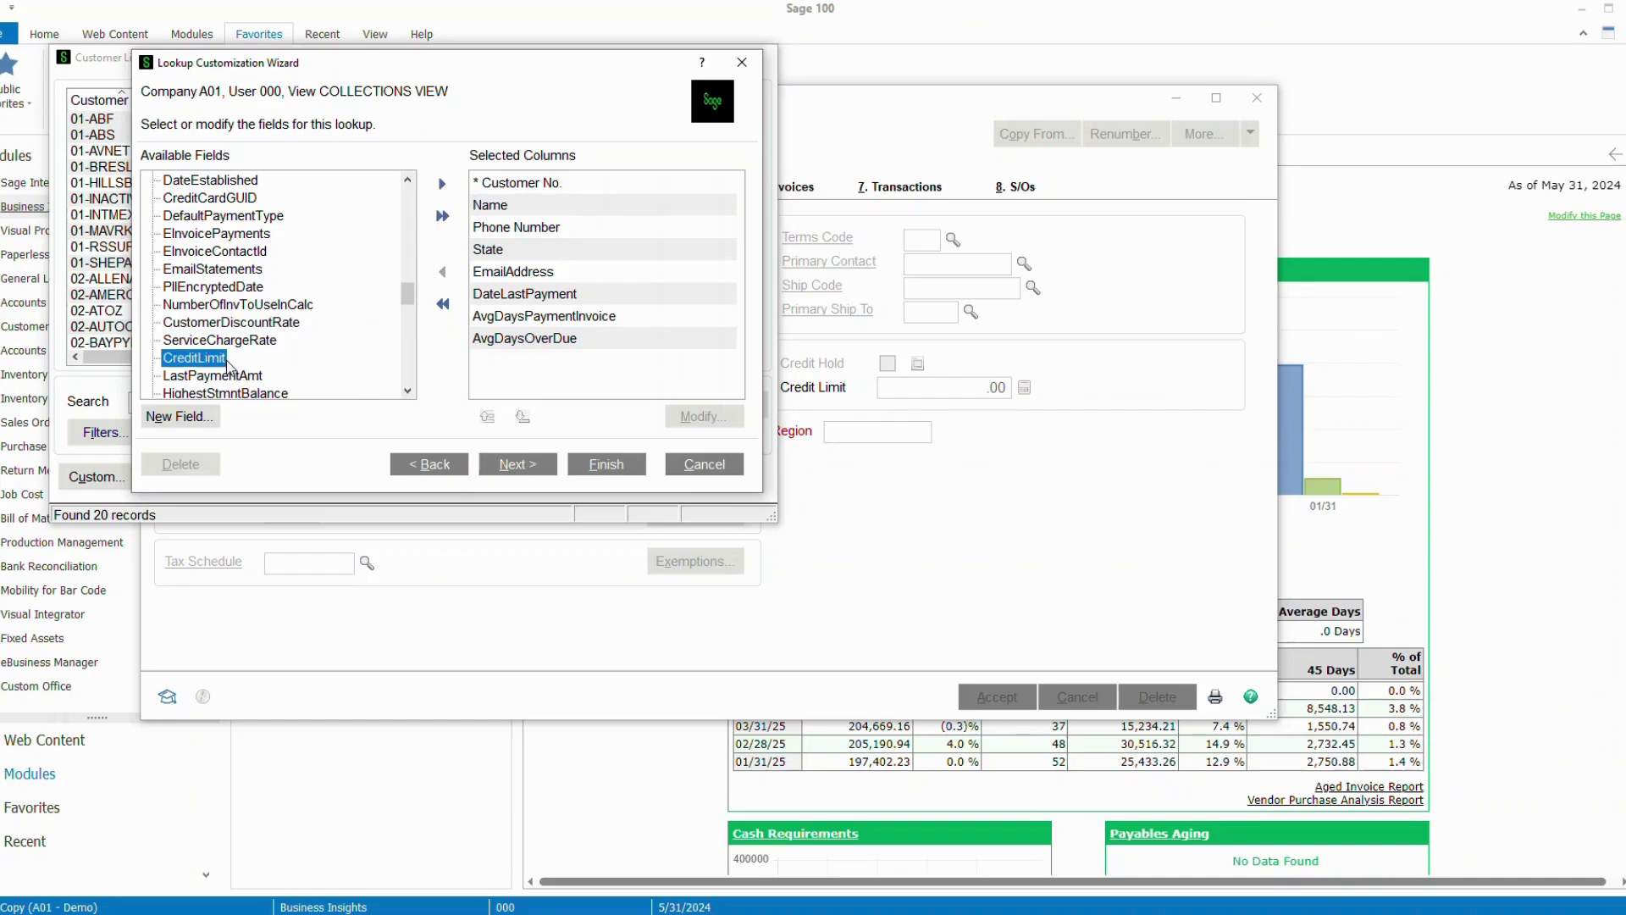
pyautogui.click(443, 186)
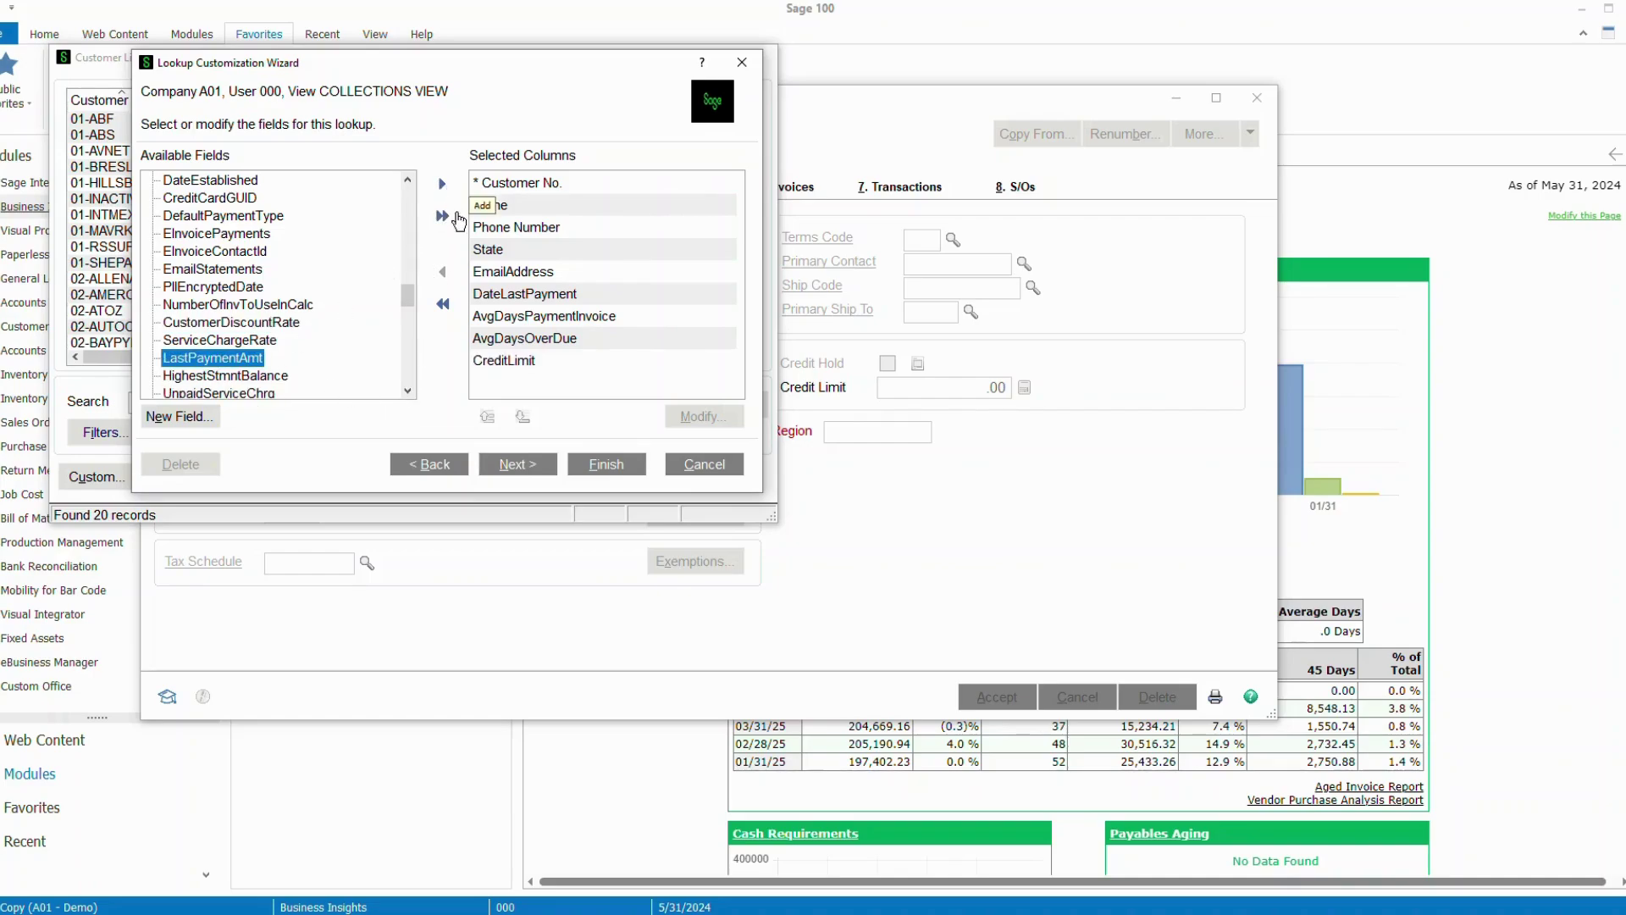
pyautogui.click(408, 391)
pyautogui.click(407, 391)
pyautogui.click(407, 392)
pyautogui.click(407, 391)
pyautogui.click(407, 391)
pyautogui.click(407, 391)
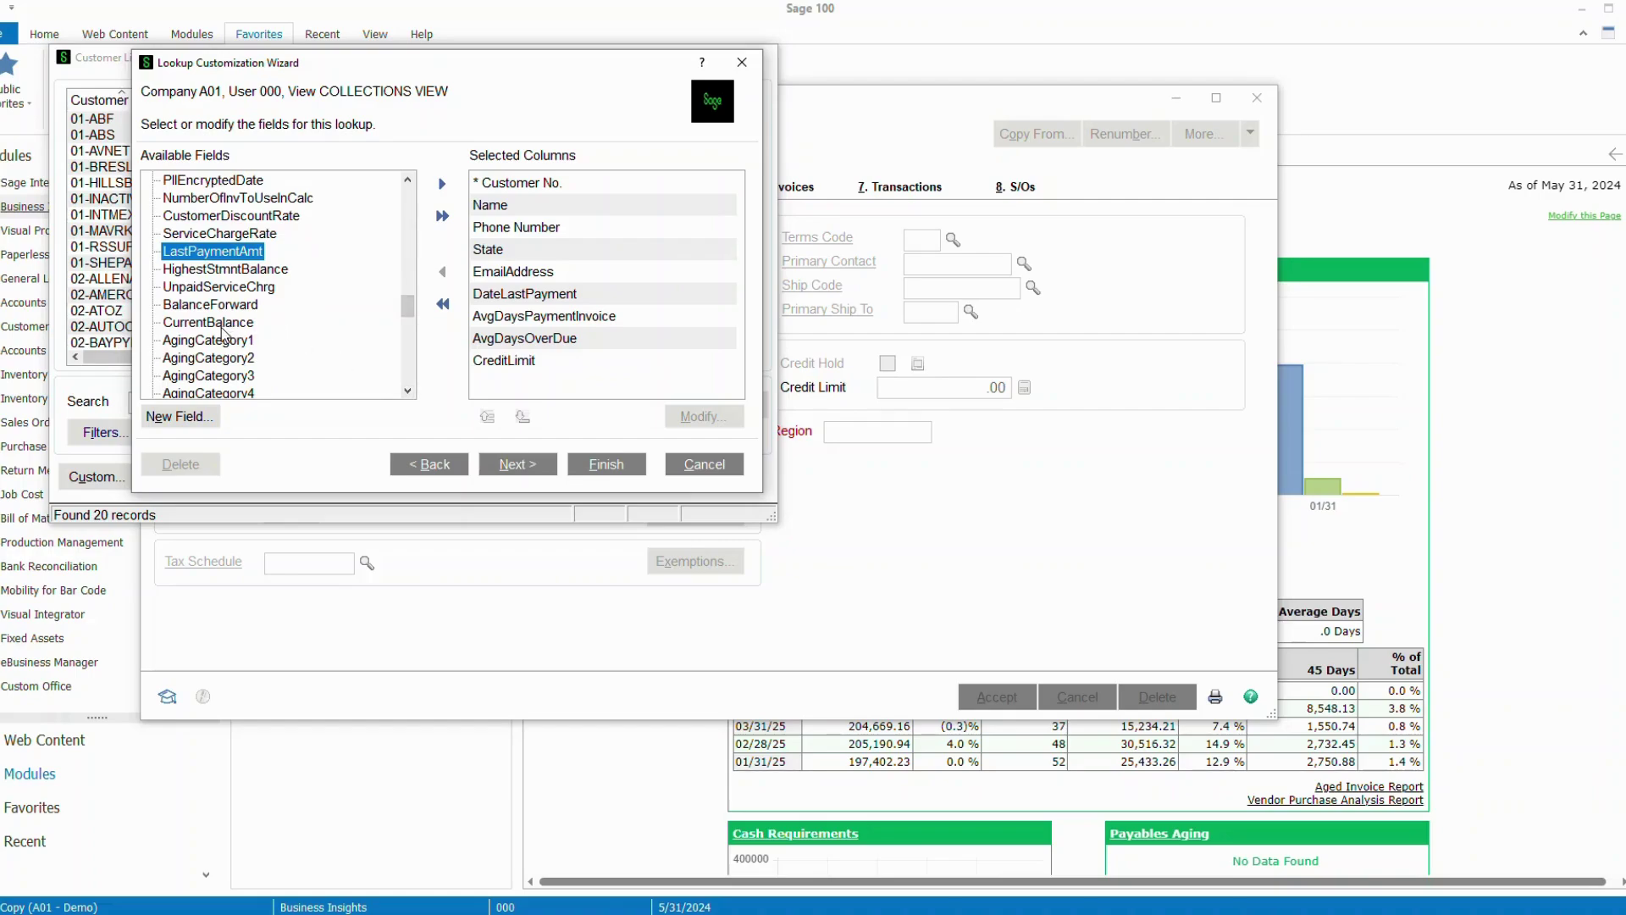
pyautogui.click(222, 322)
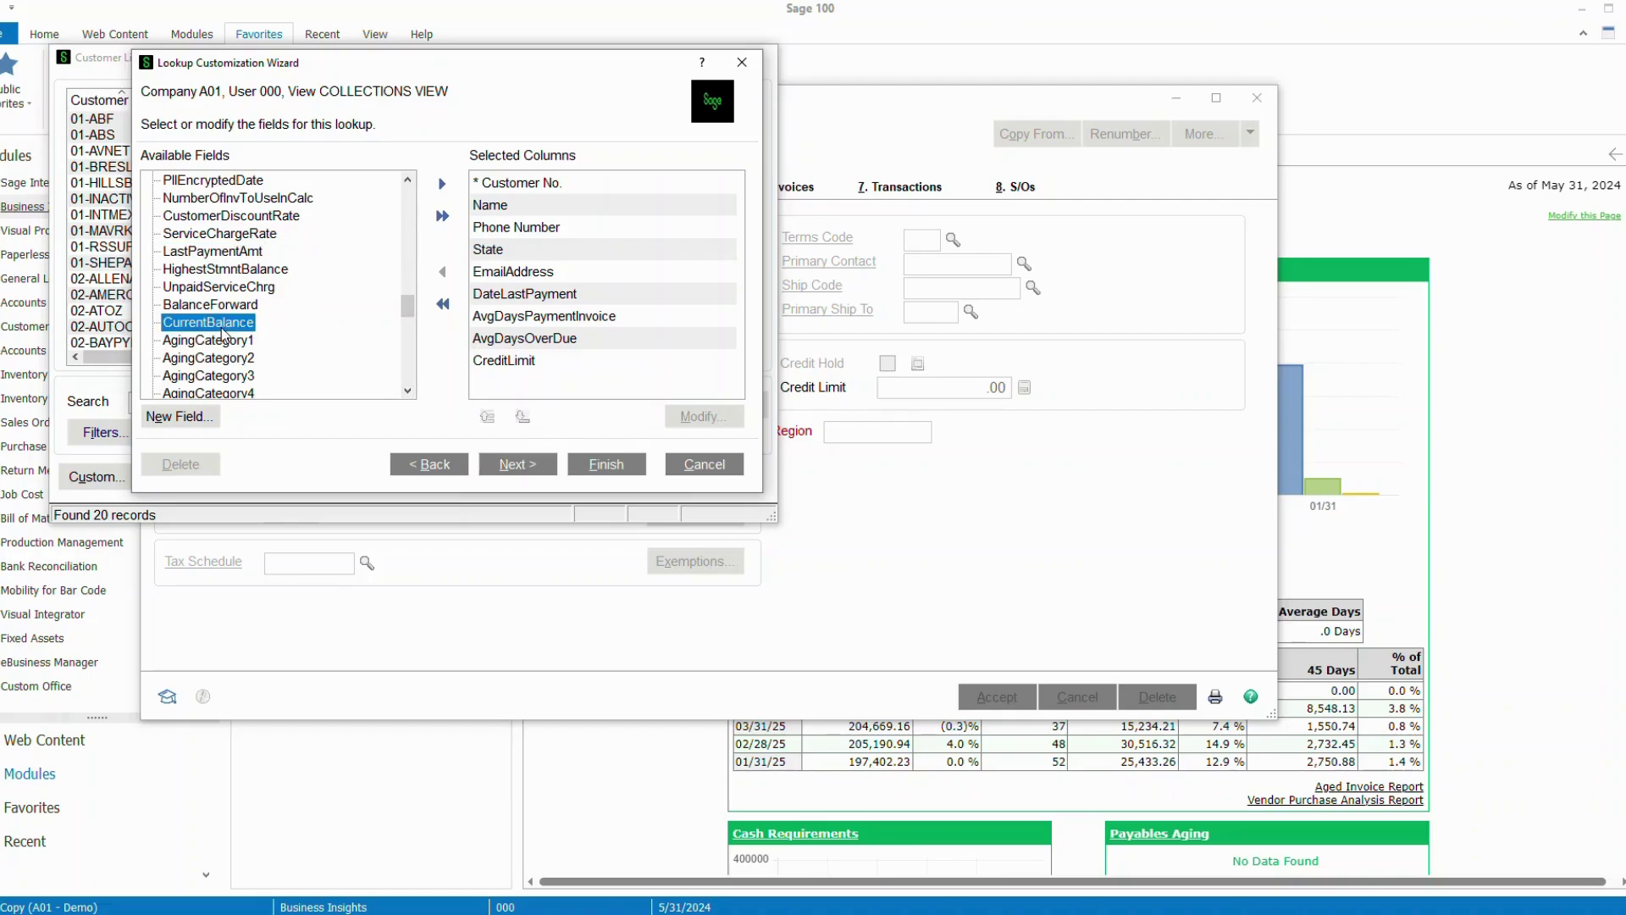
pyautogui.click(442, 185)
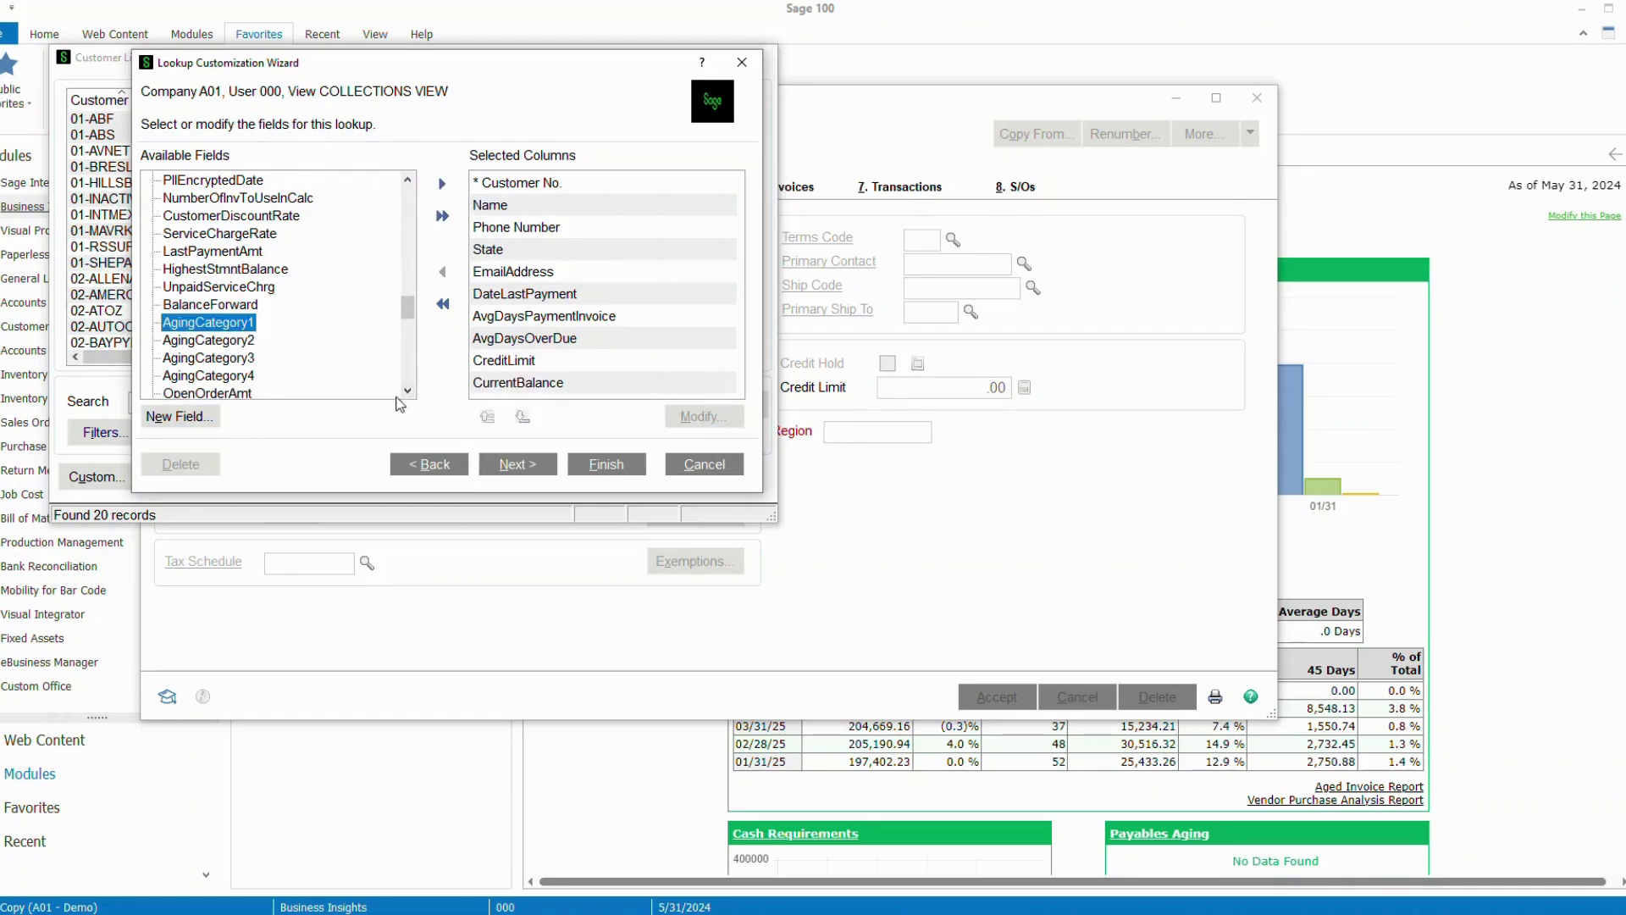
# - Add the four aging fields, AgingCategory1 through AgingCategory4, to the selected columns
pyautogui.click(442, 185)
pyautogui.click(442, 185)
pyautogui.click(442, 185)
pyautogui.click(442, 185)
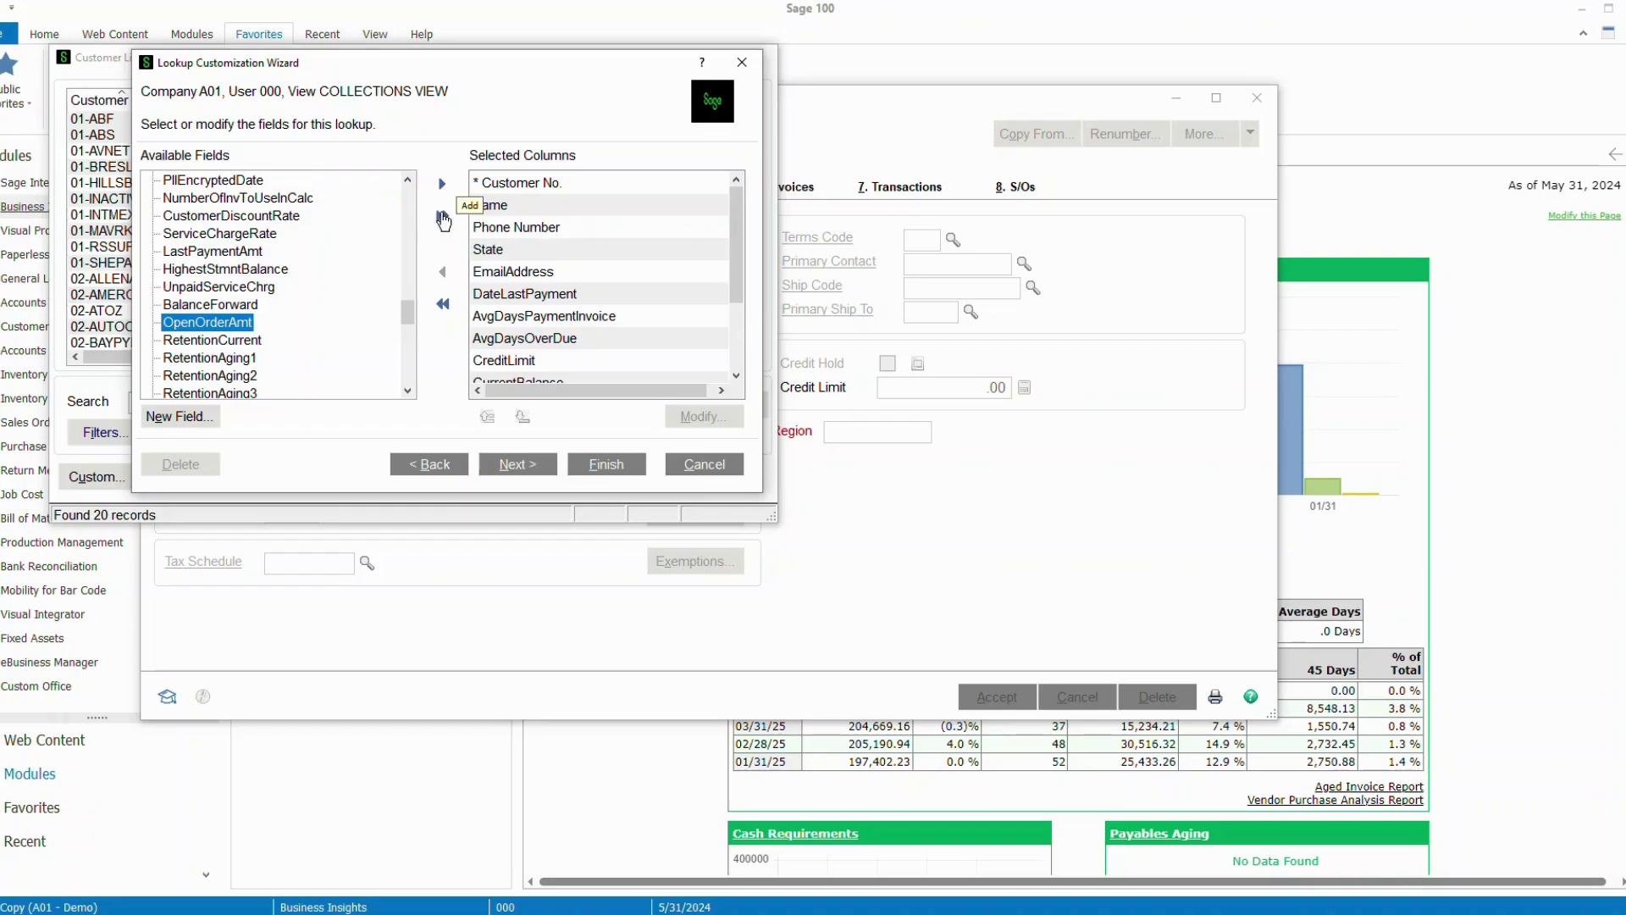
# - Add the SalespersonName field from the linked AR_Salesperson table to the selected columns
pyautogui.moveTo(405, 310); pyautogui.dragTo(399, 352)
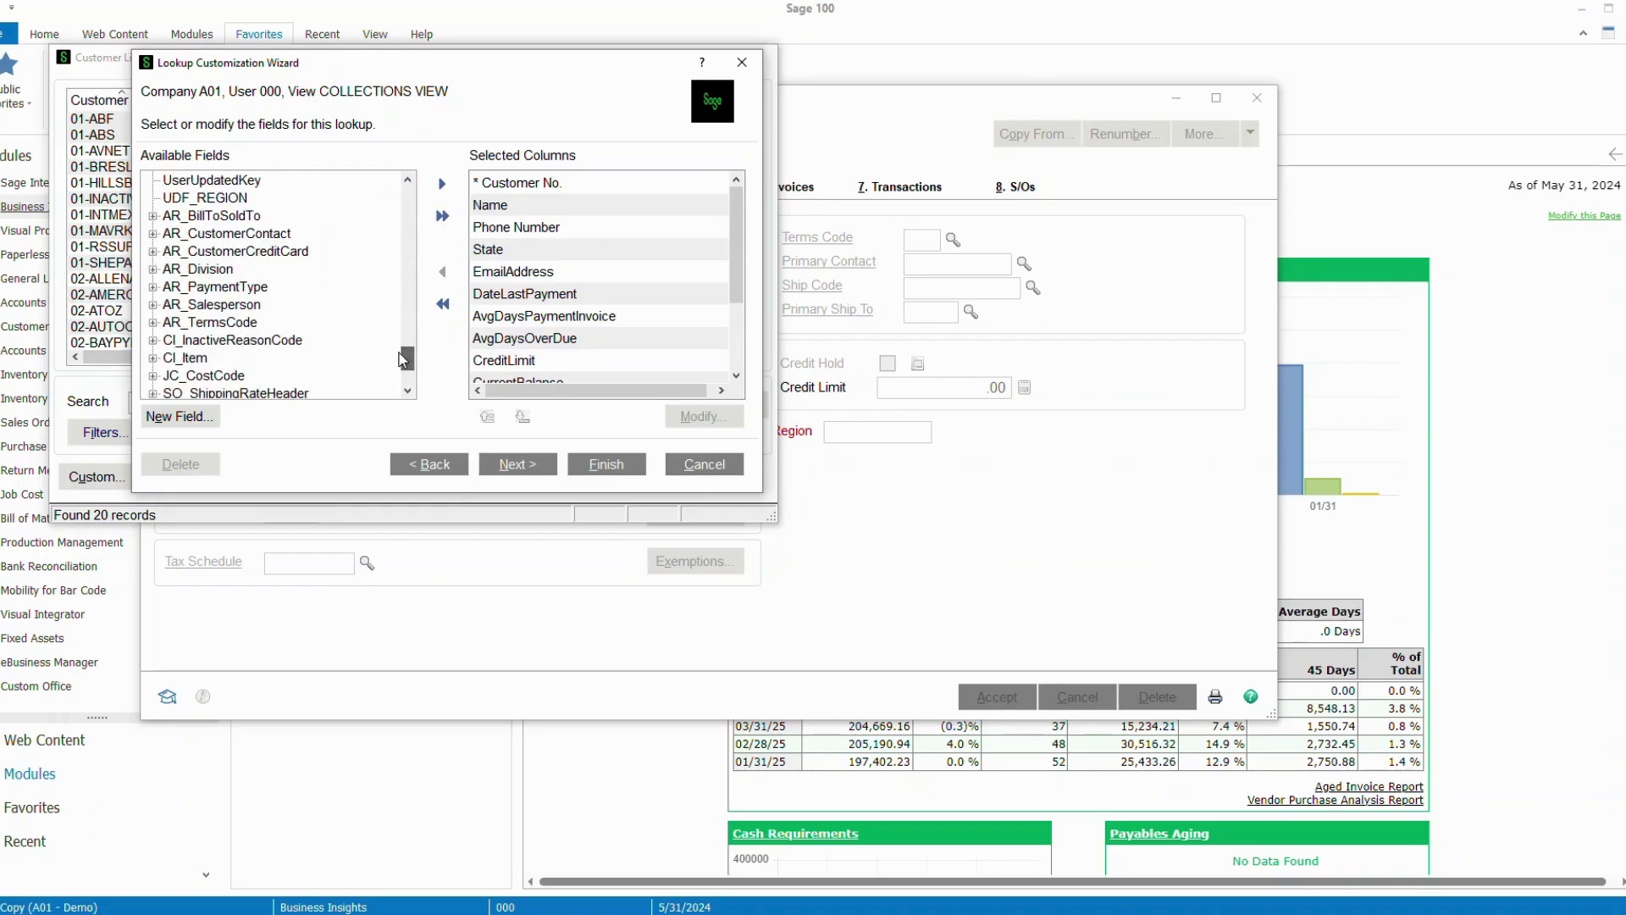
pyautogui.click(153, 306)
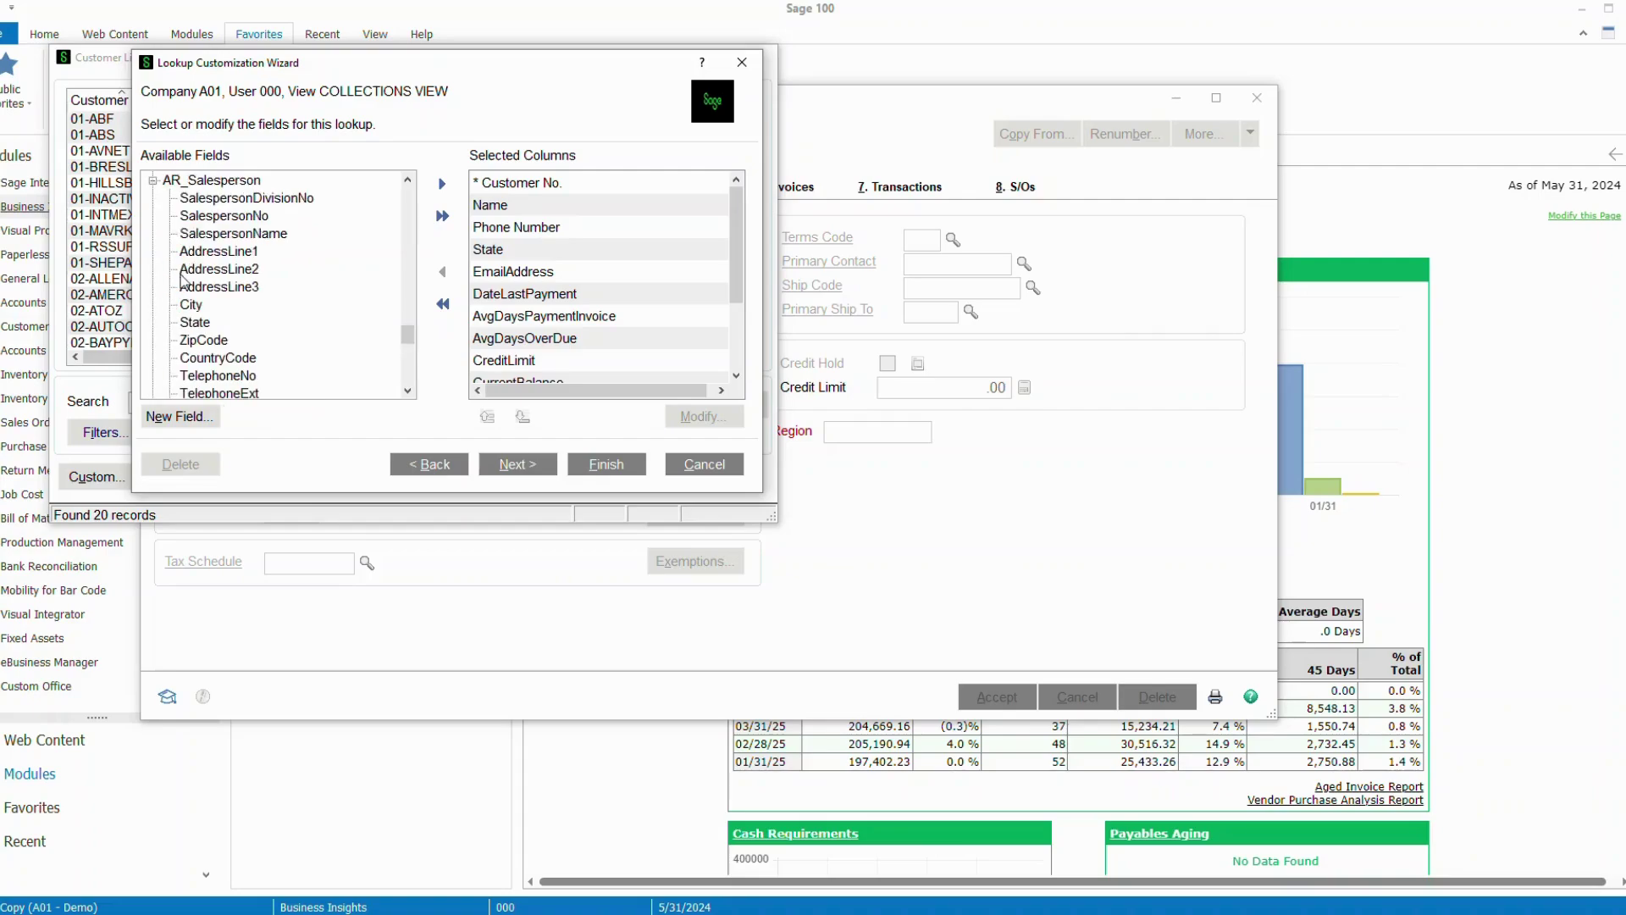
pyautogui.click(229, 239)
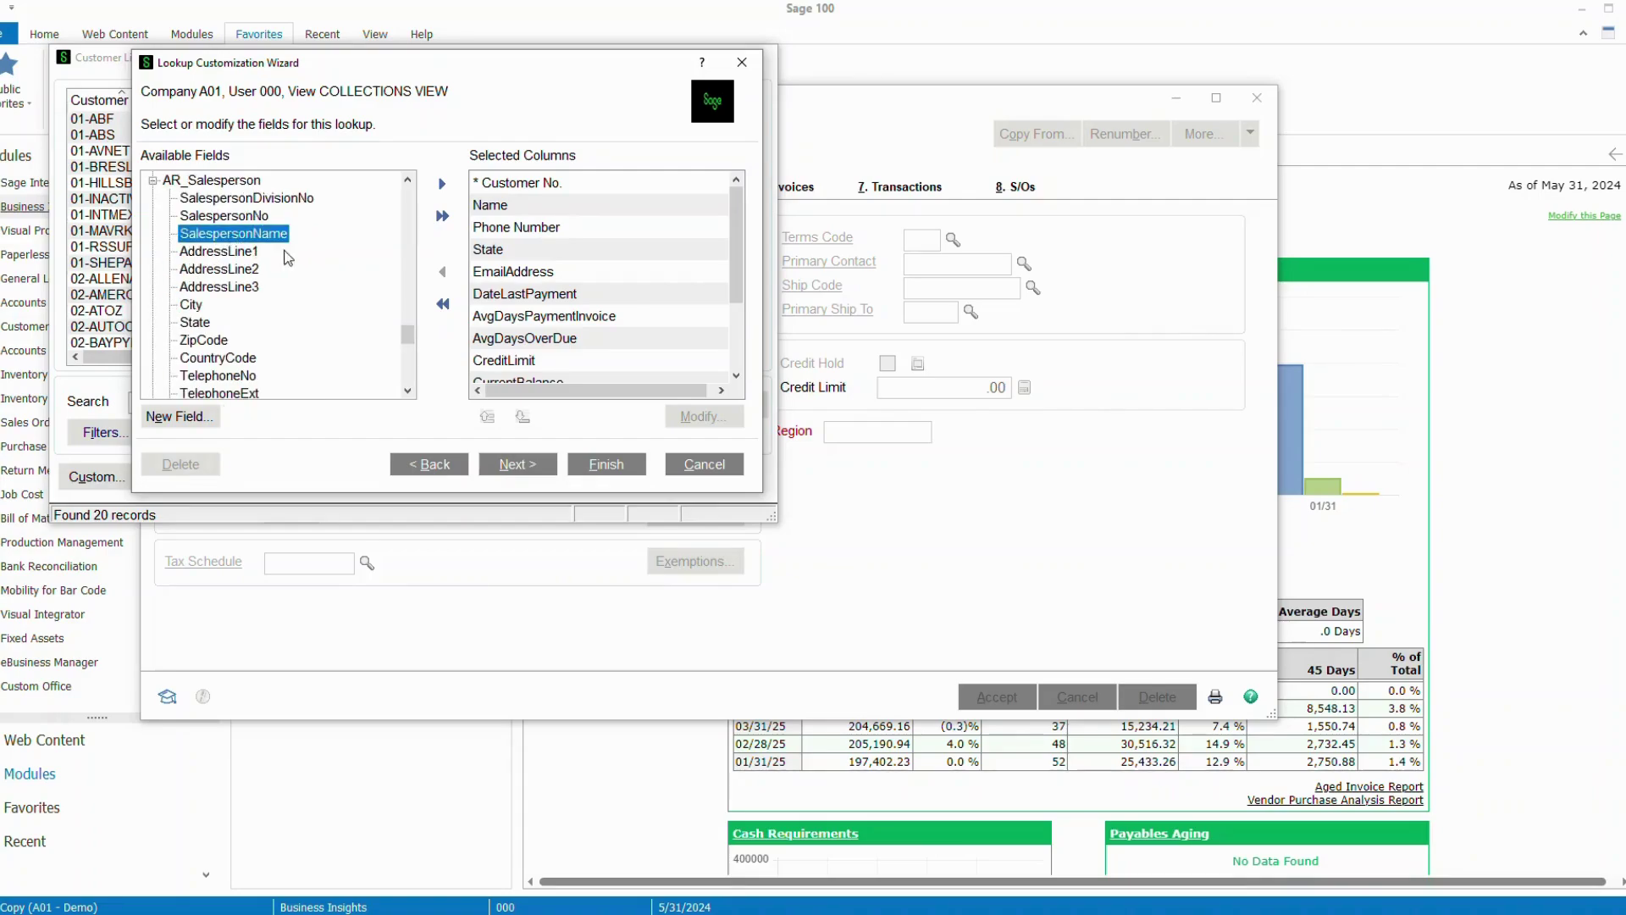
pyautogui.click(442, 185)
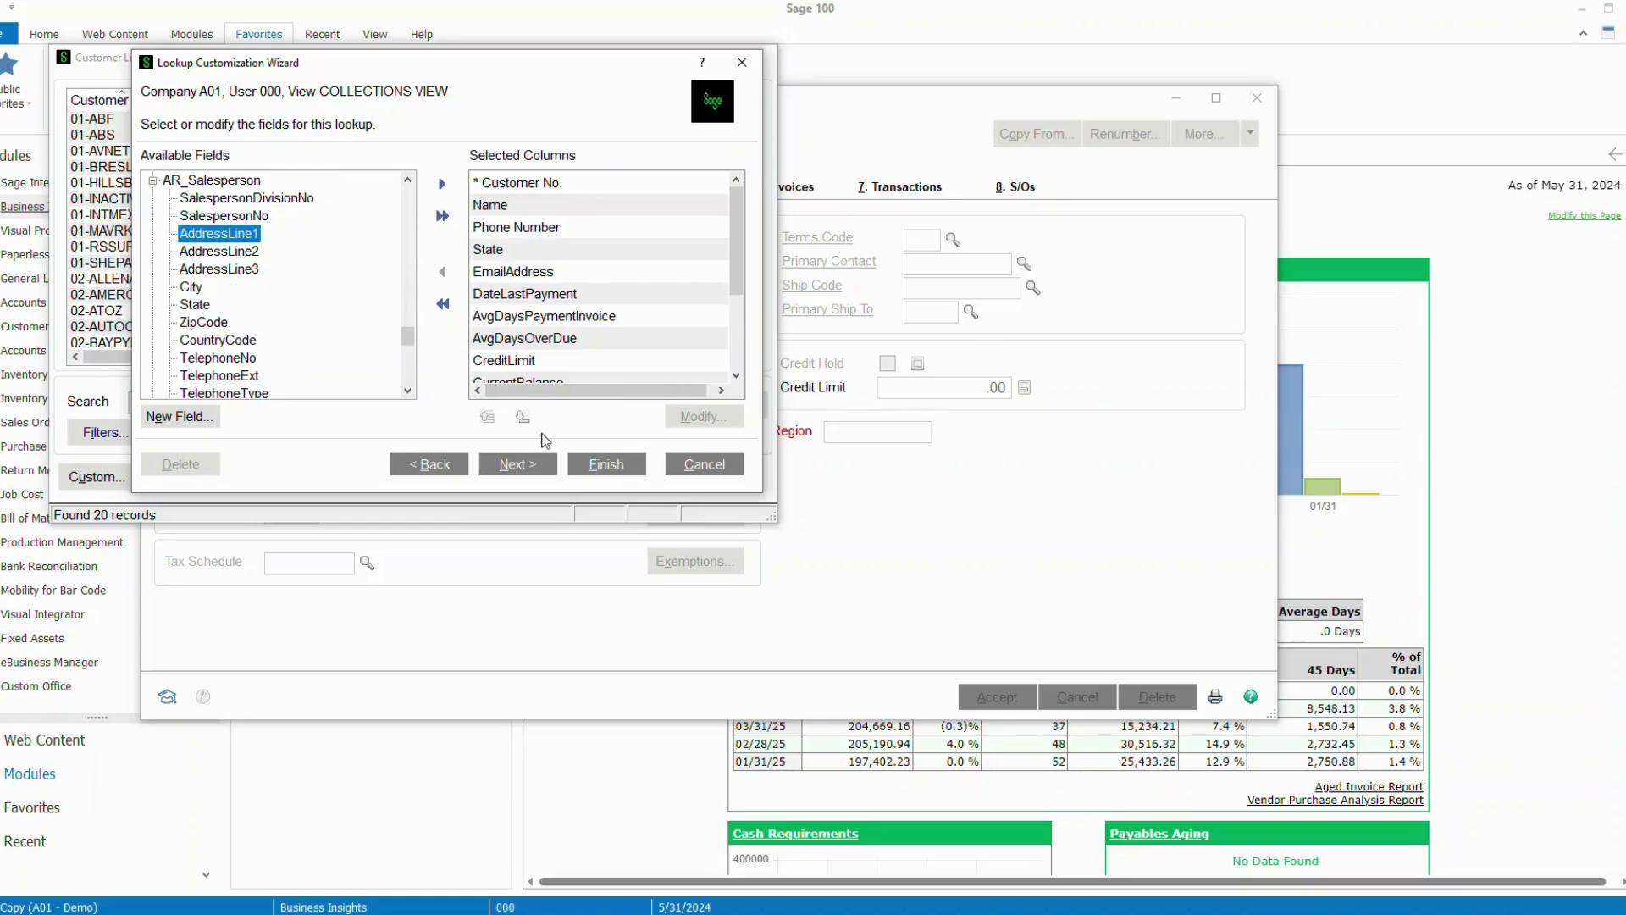
# - Move the State column directly above Phone Number and set the EmailAddress column's width to 20
pyautogui.click(497, 251)
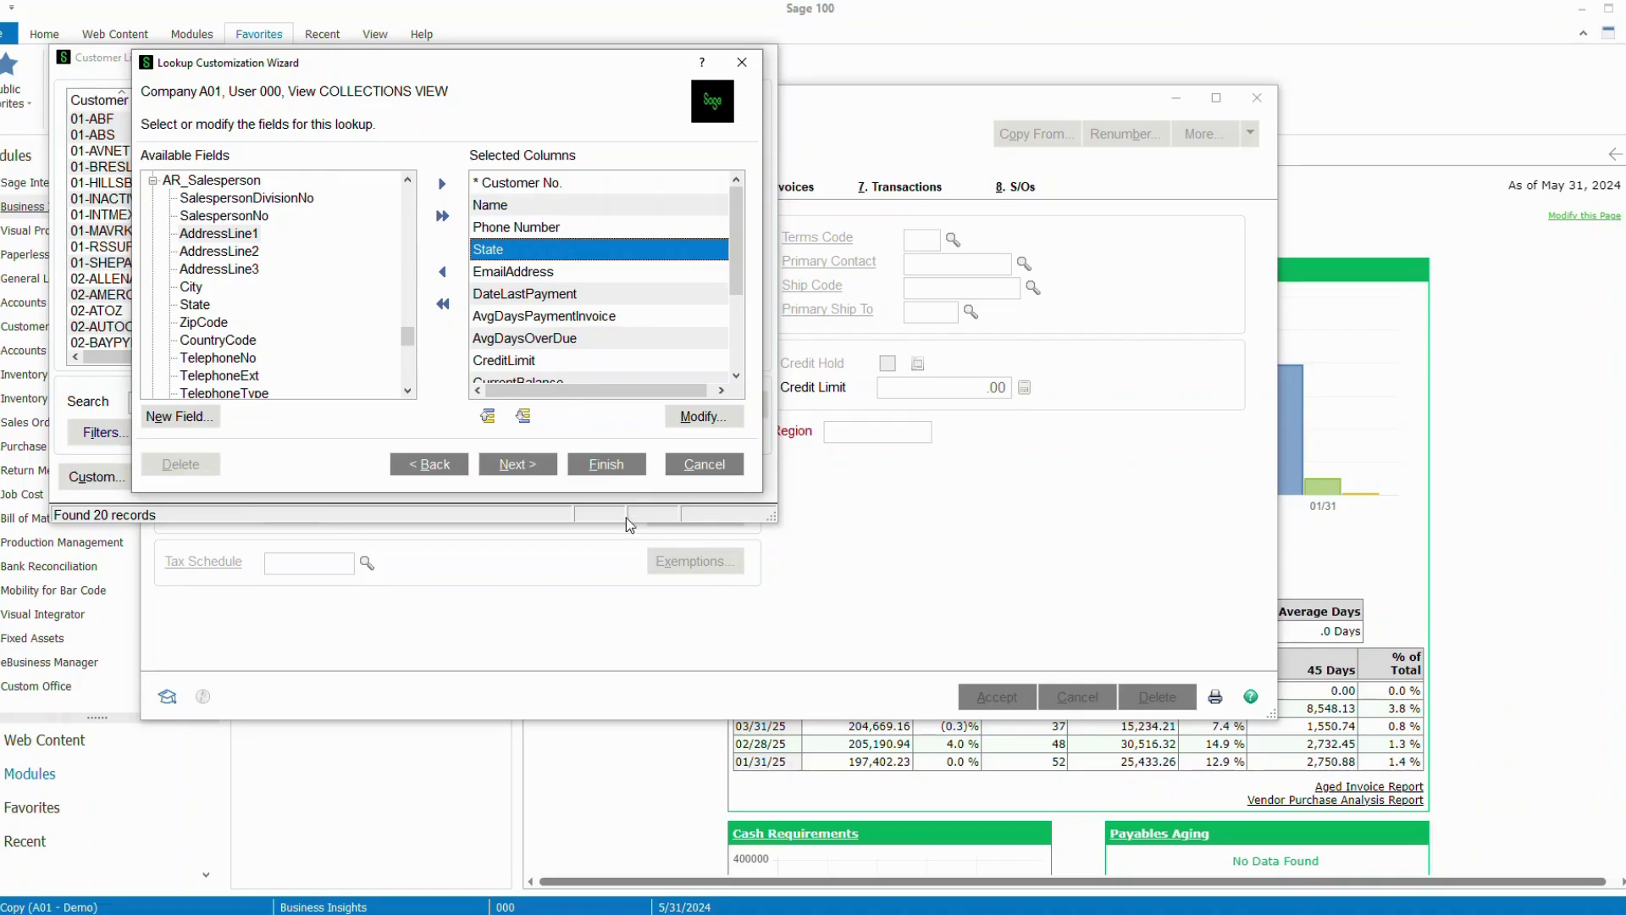
pyautogui.click(488, 416)
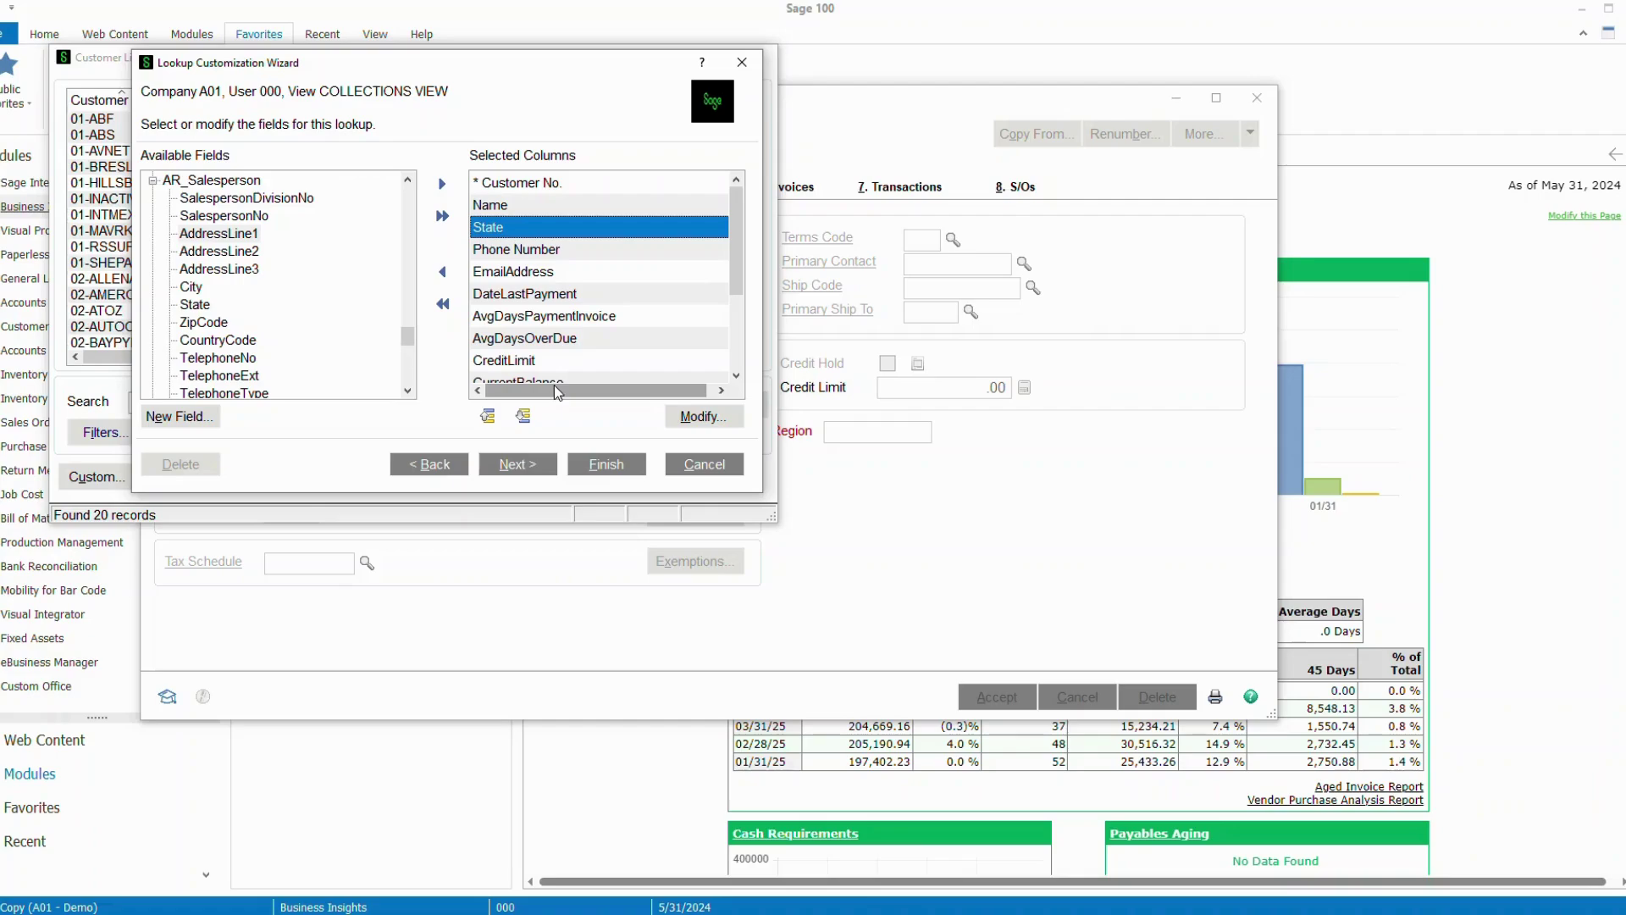
pyautogui.click(542, 271)
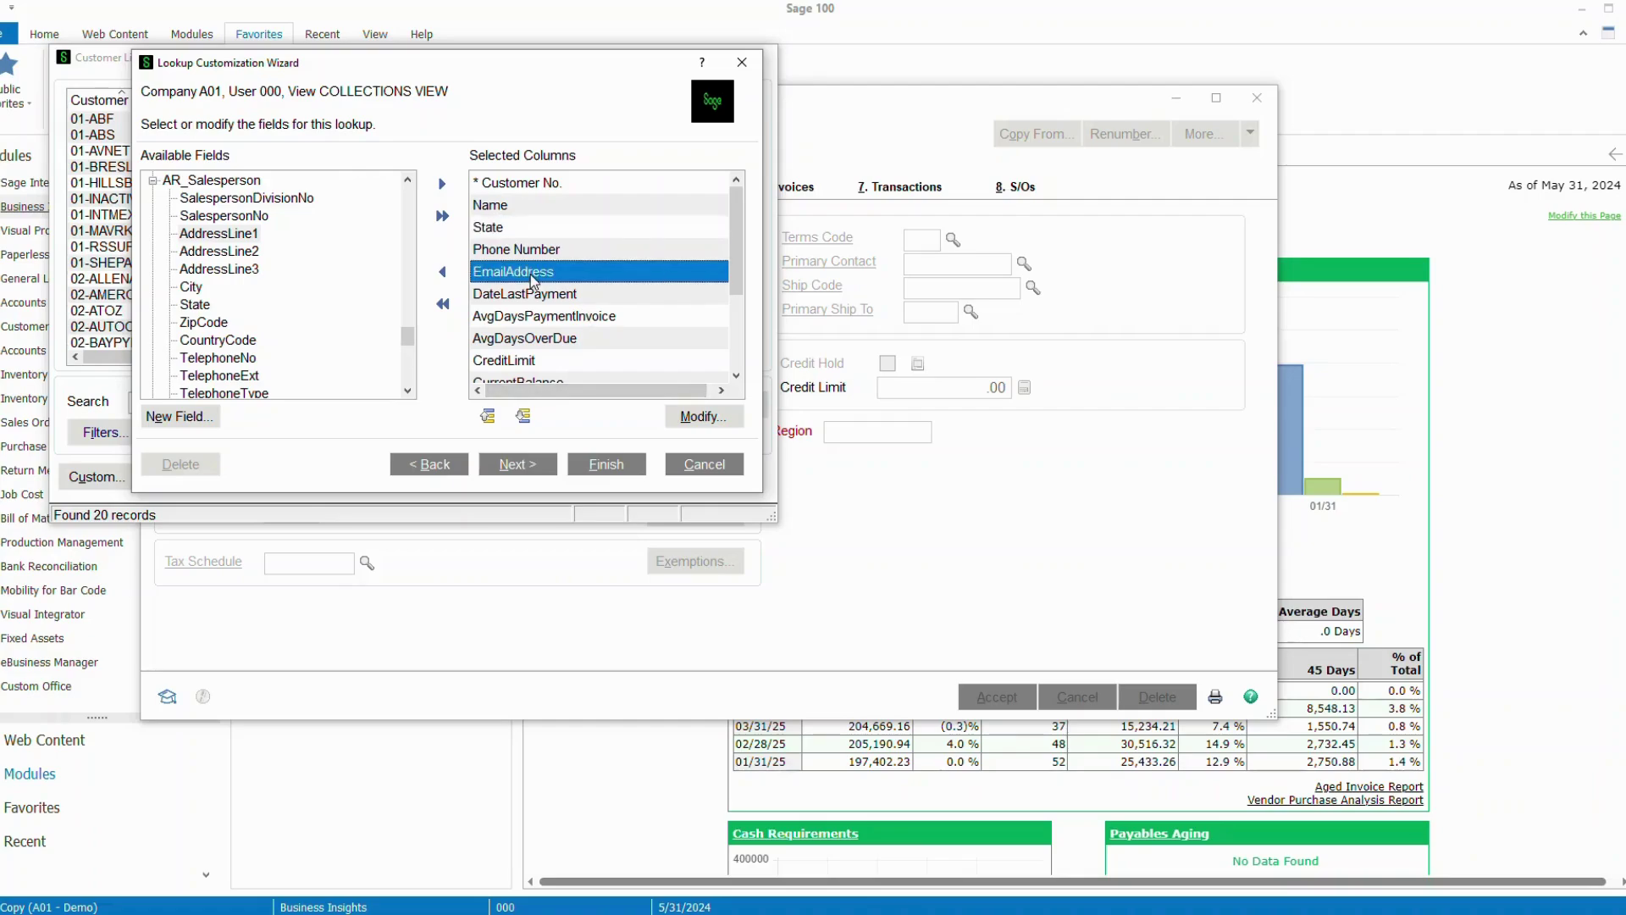
pyautogui.click(693, 418)
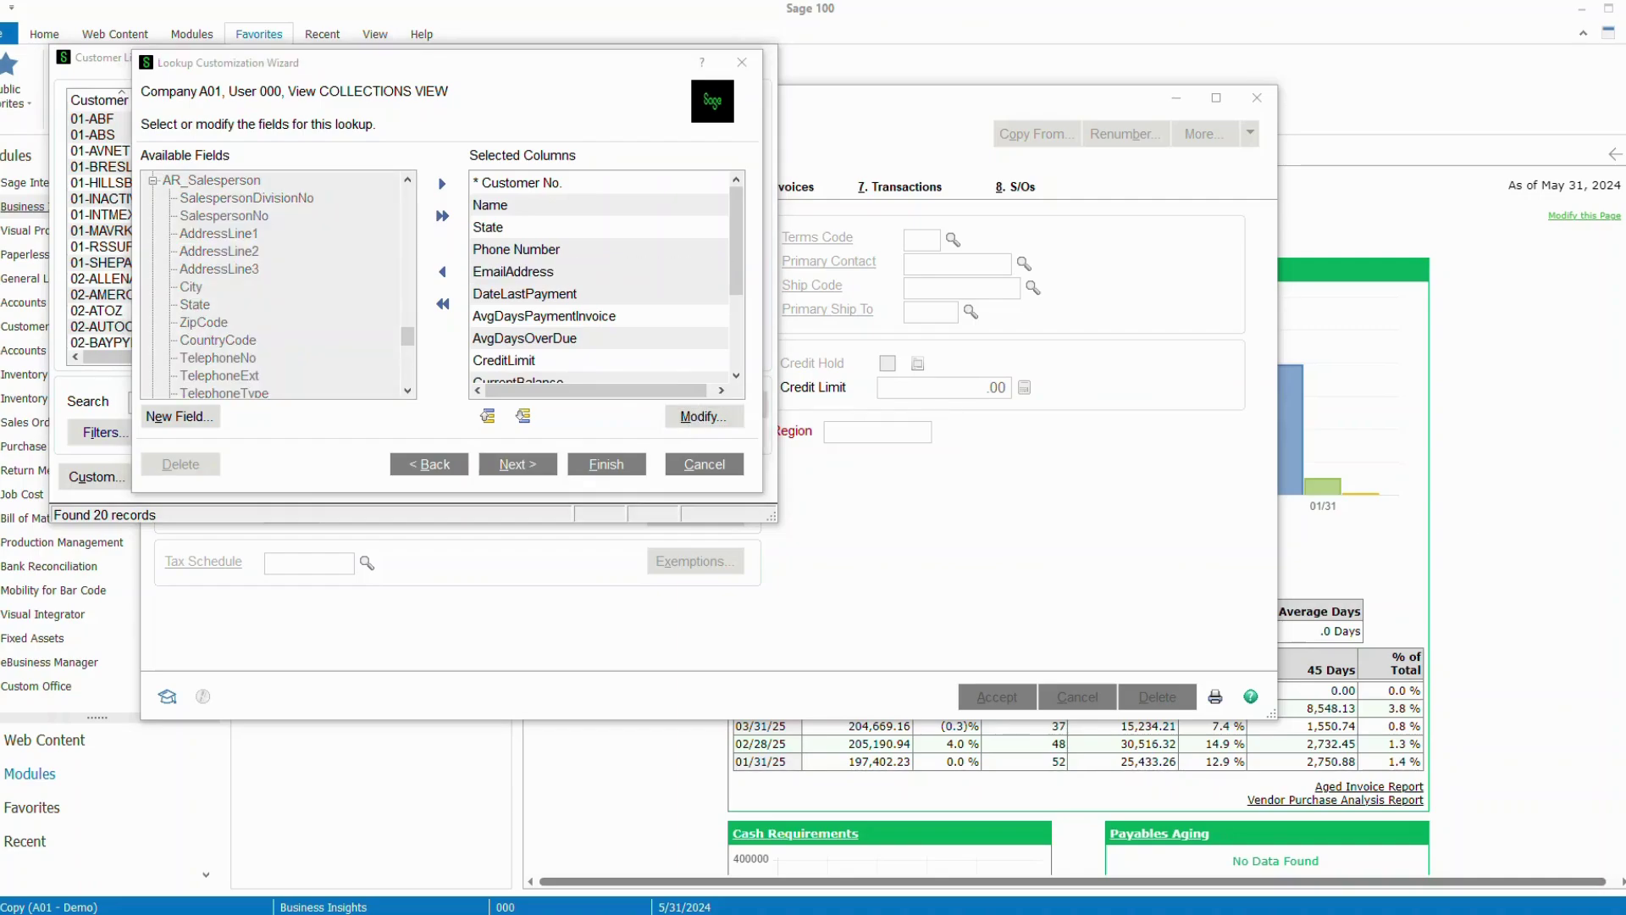
pyautogui.moveTo(1591, 285); pyautogui.dragTo(509, 128)
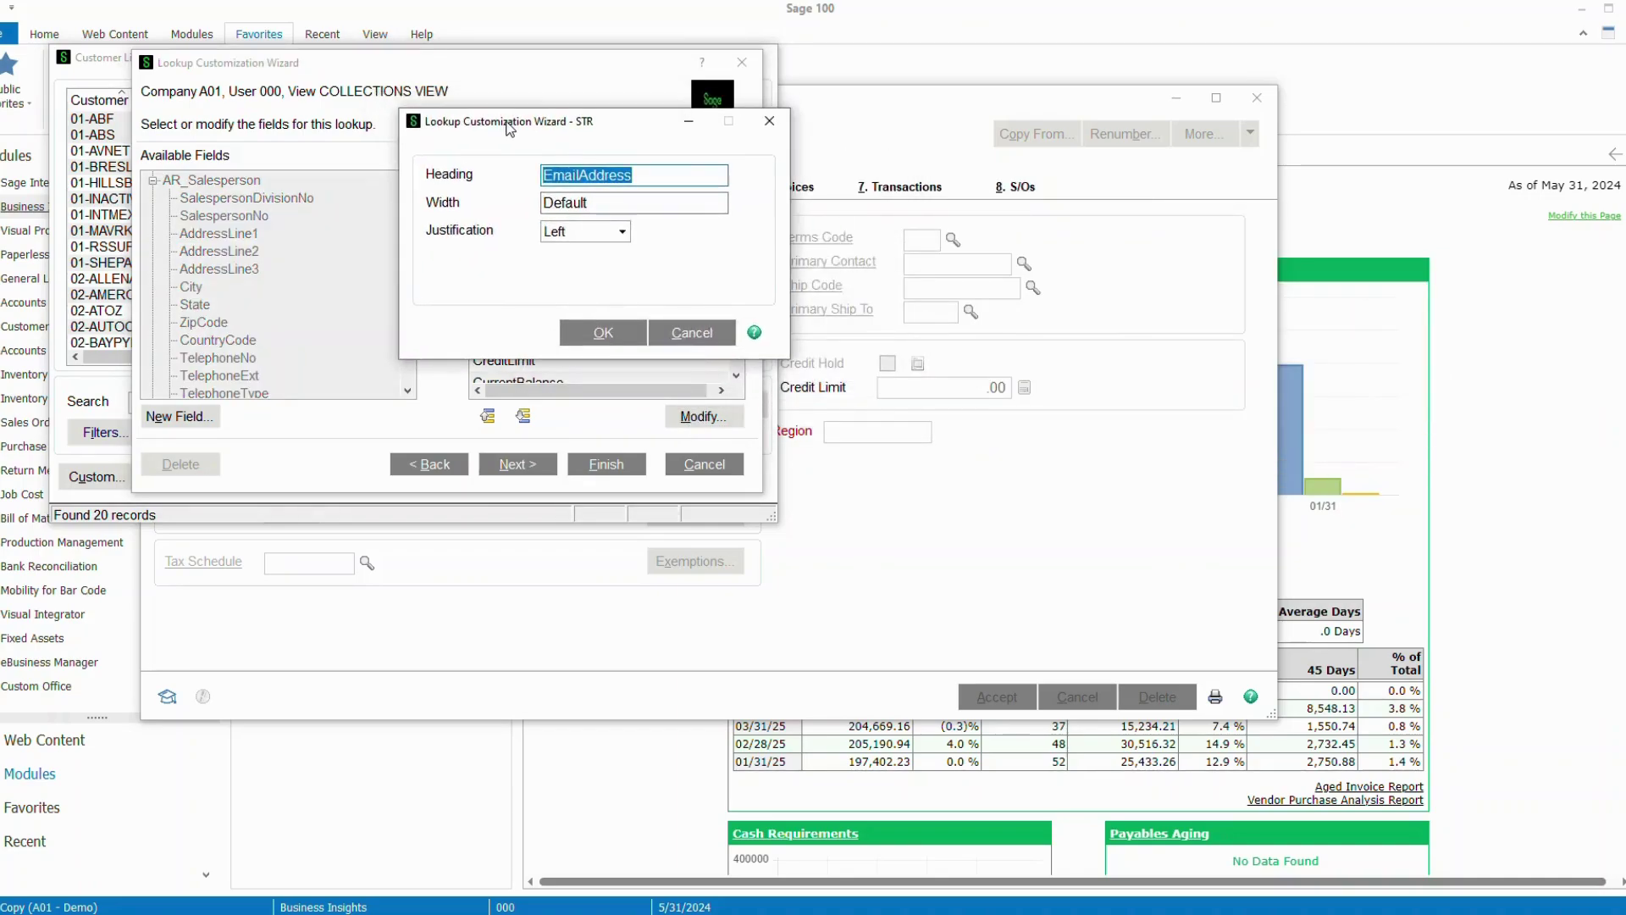
pyautogui.click(606, 201)
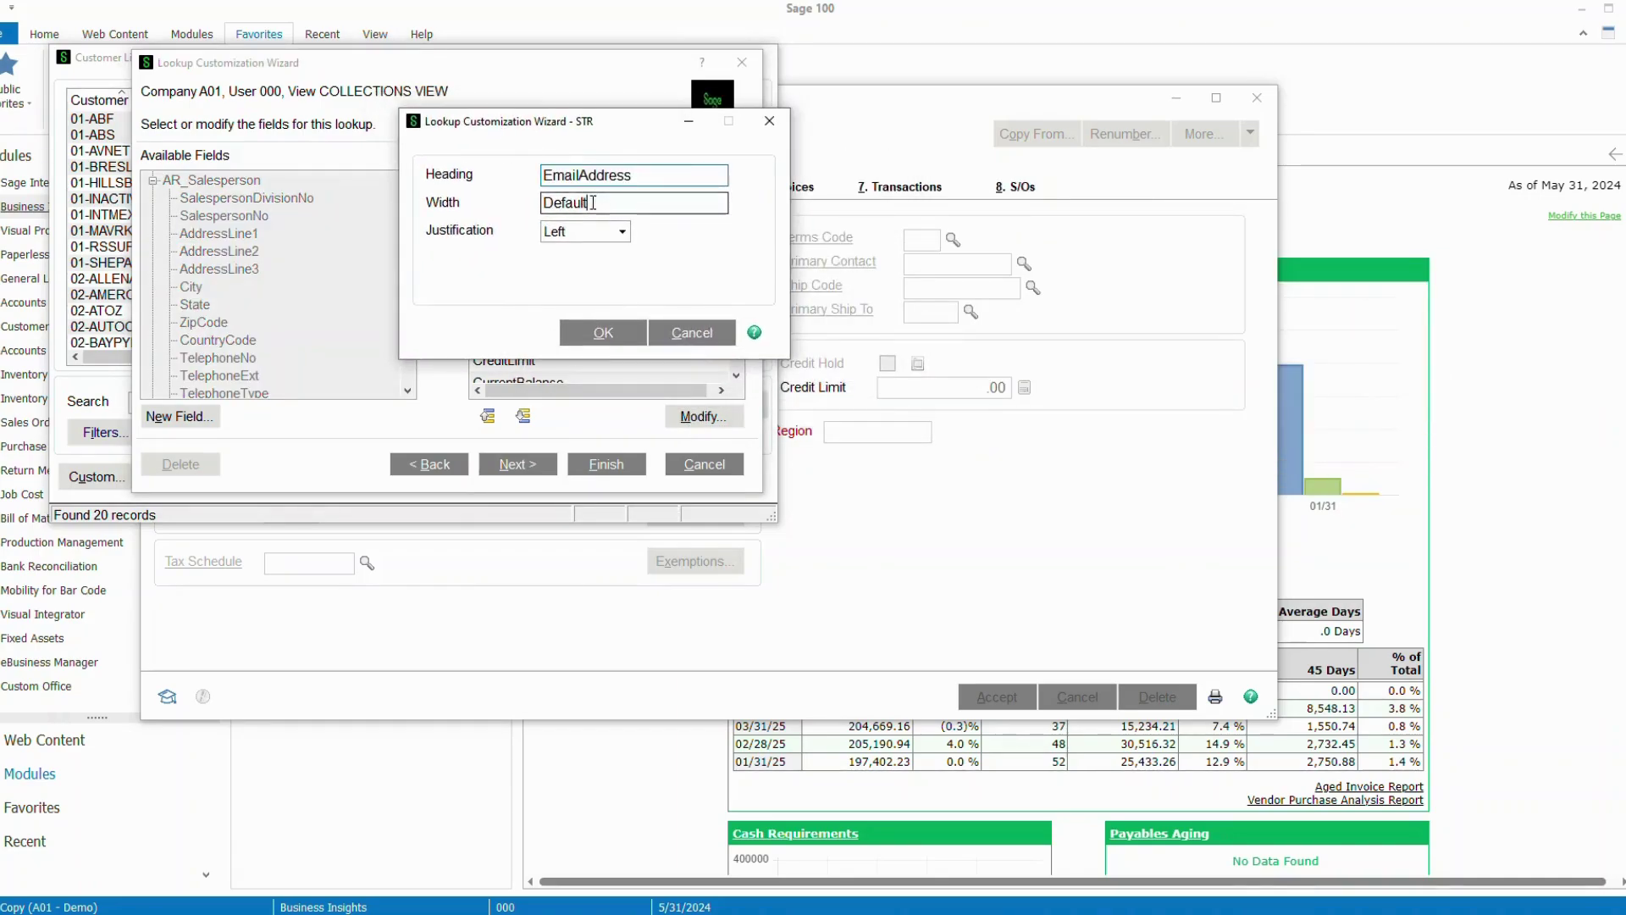
pyautogui.write('20')
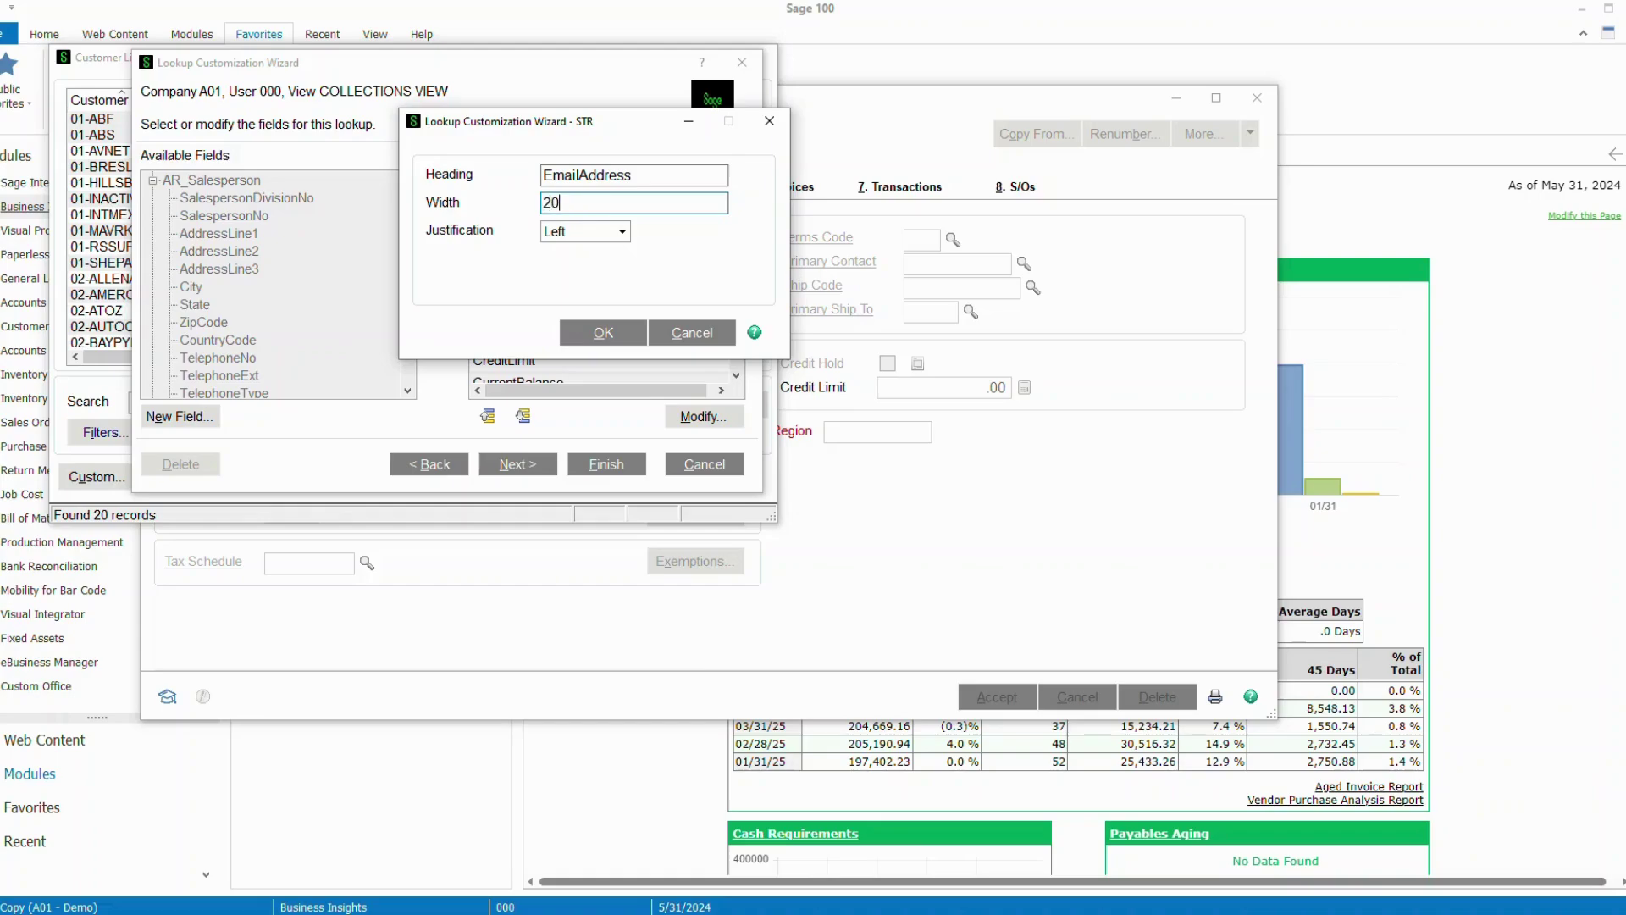
pyautogui.click(603, 332)
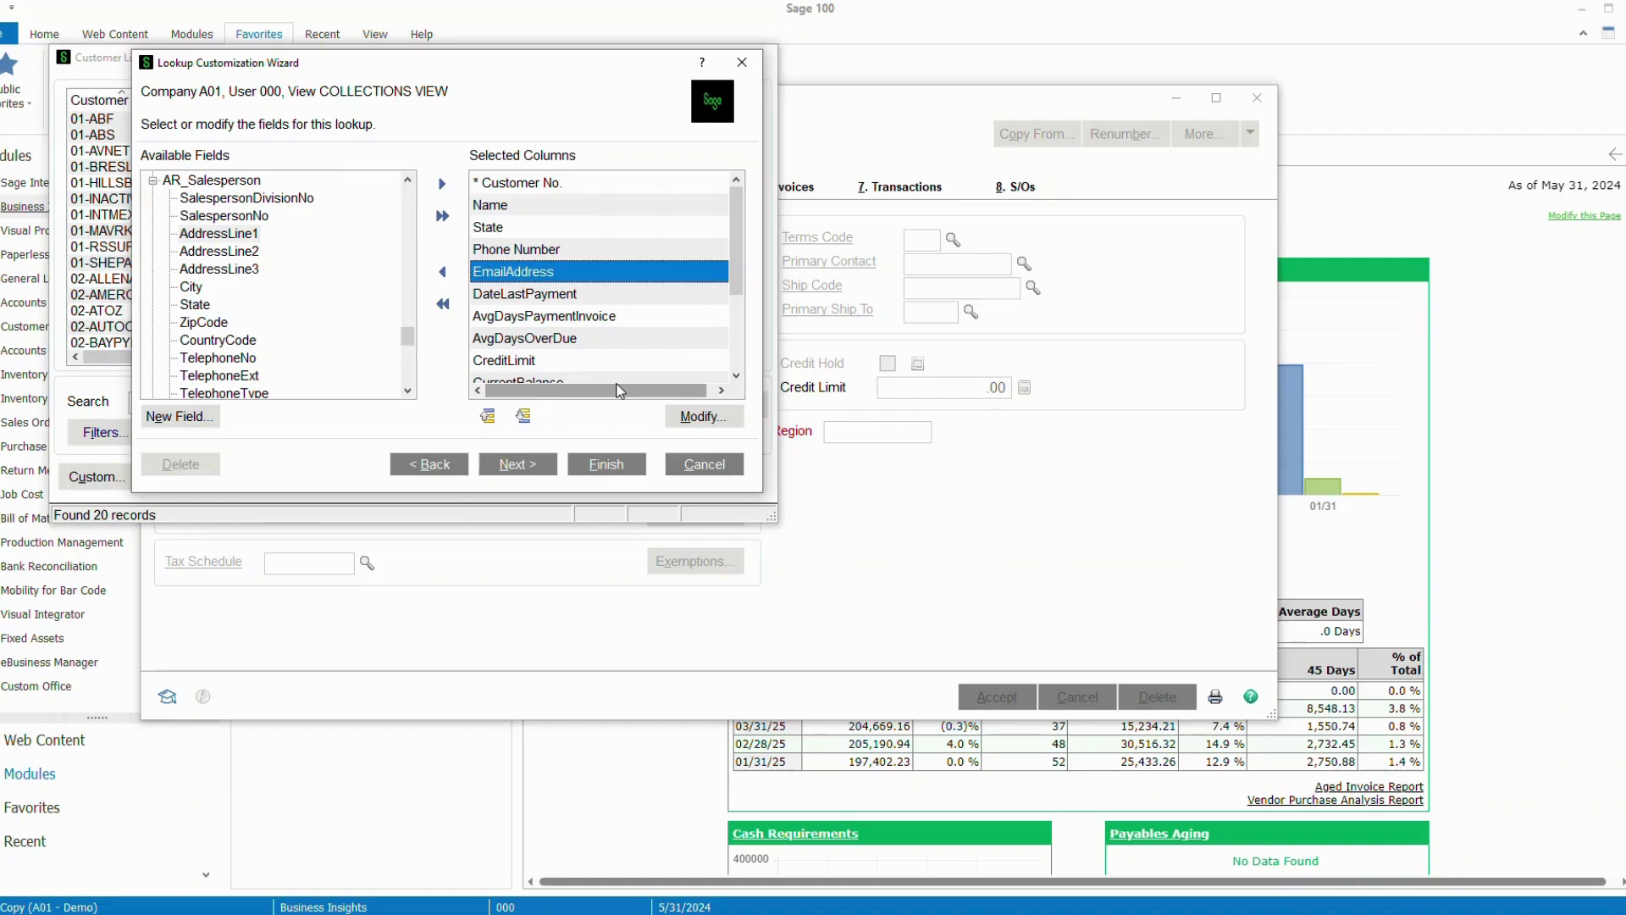
# - Change the DateLastPayment column's heading to LAST PAID and its width to 10
pyautogui.click(494, 298)
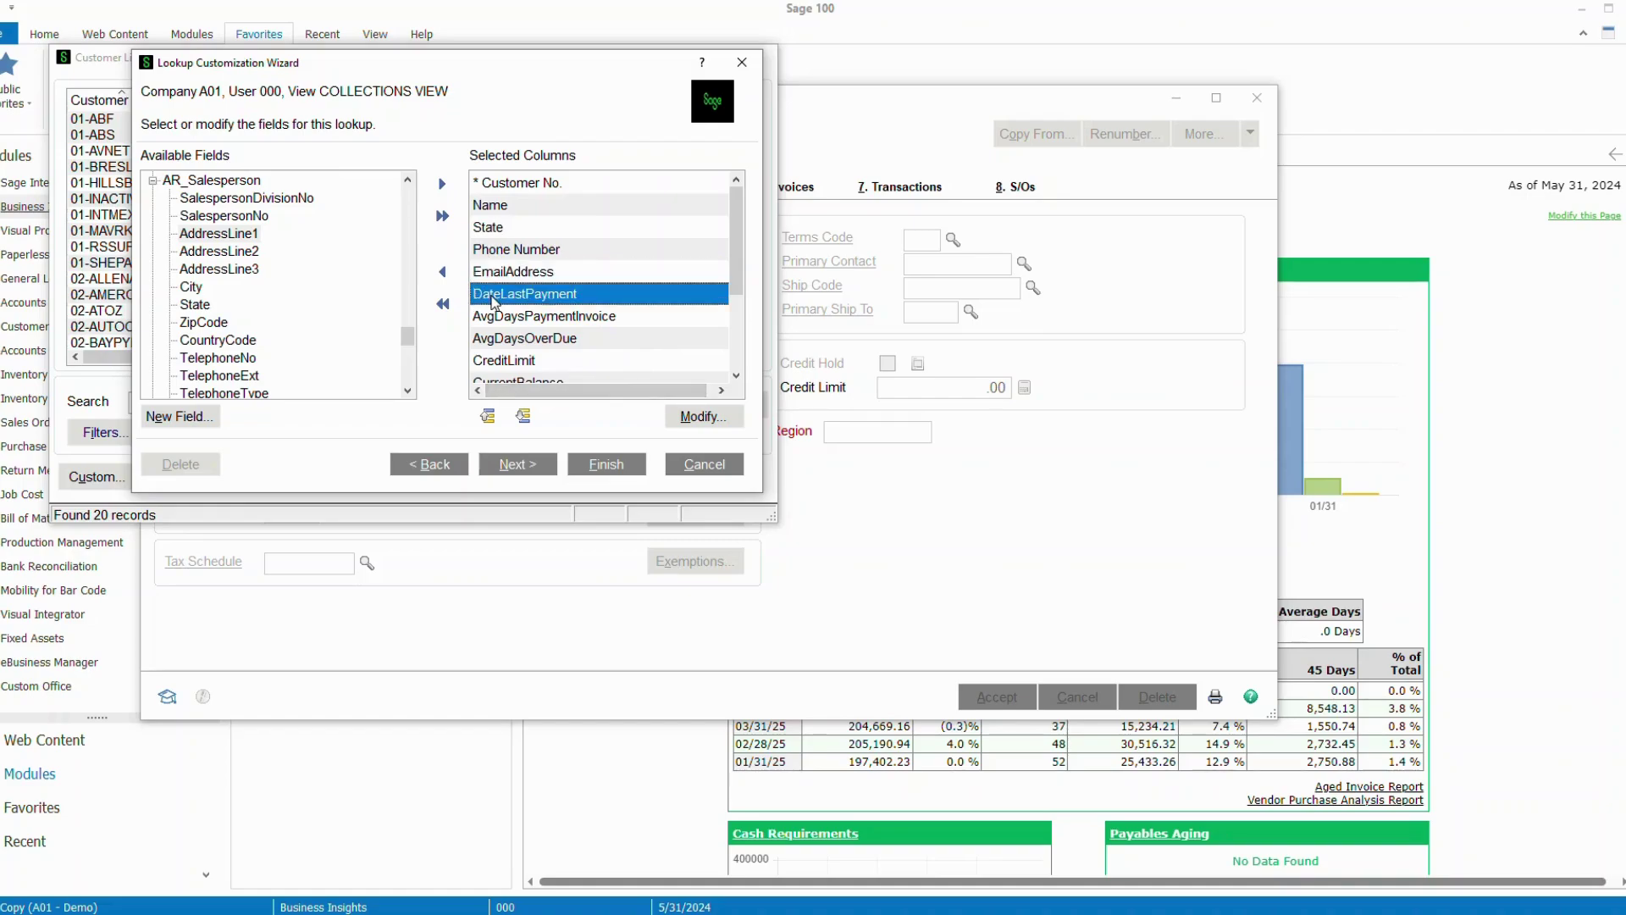
pyautogui.click(693, 421)
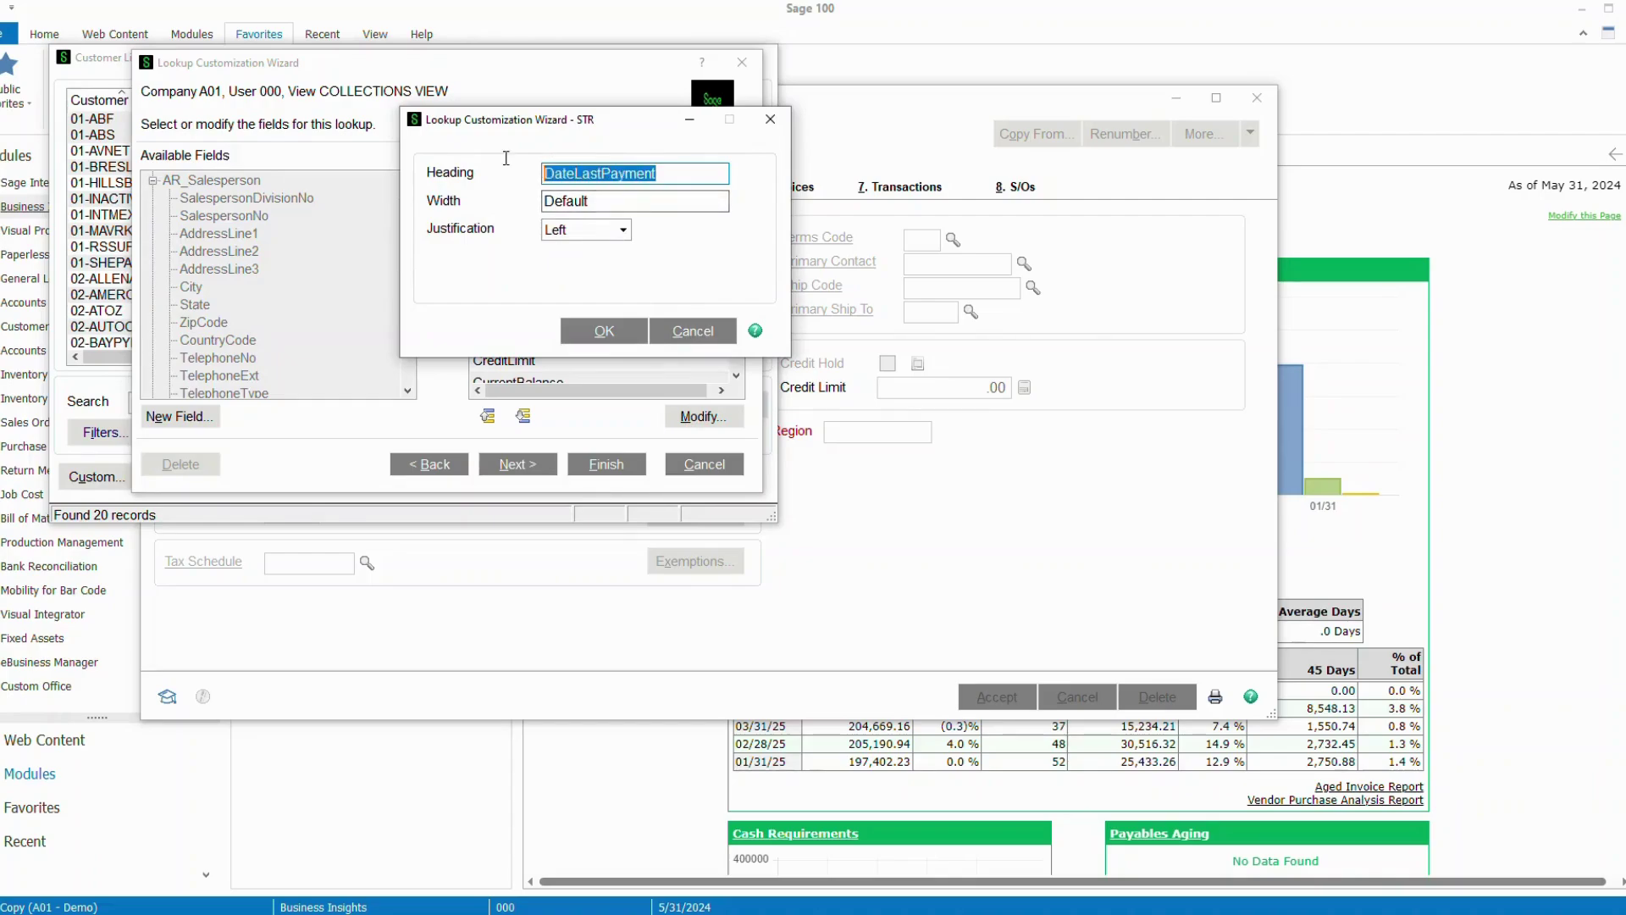
pyautogui.write('LAST PAID')
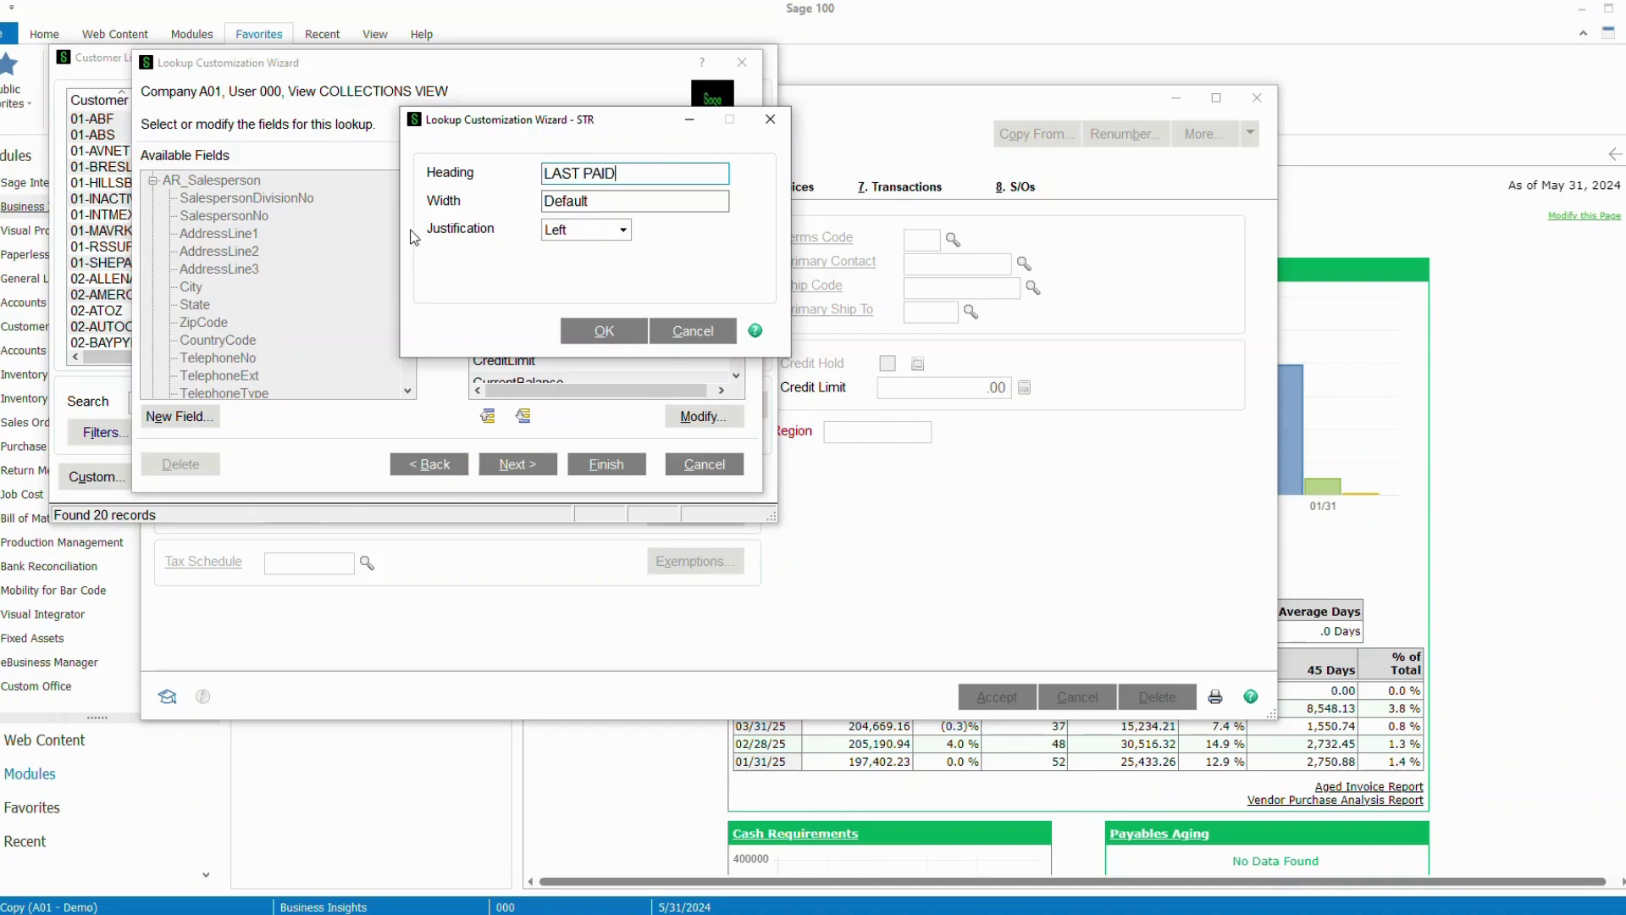
pyautogui.press('Tab')
pyautogui.write('10')
pyautogui.click(606, 331)
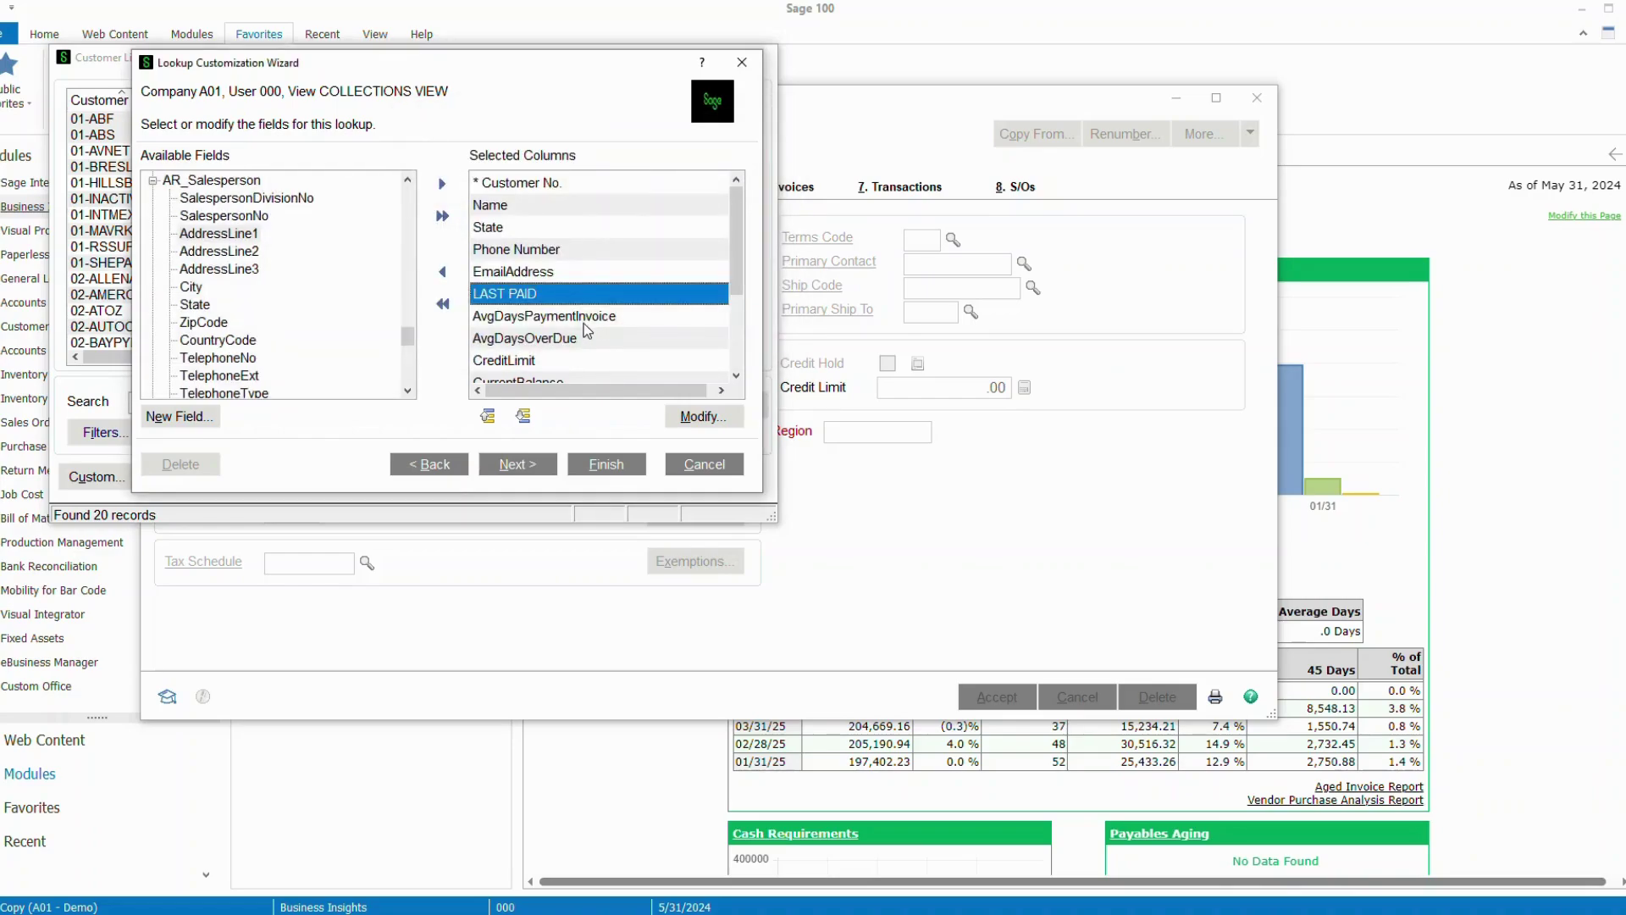
# - Change the AvgDaysPaymentInvoice column's heading to AVG DAYS TO PAY and its width to 10
pyautogui.click(554, 319)
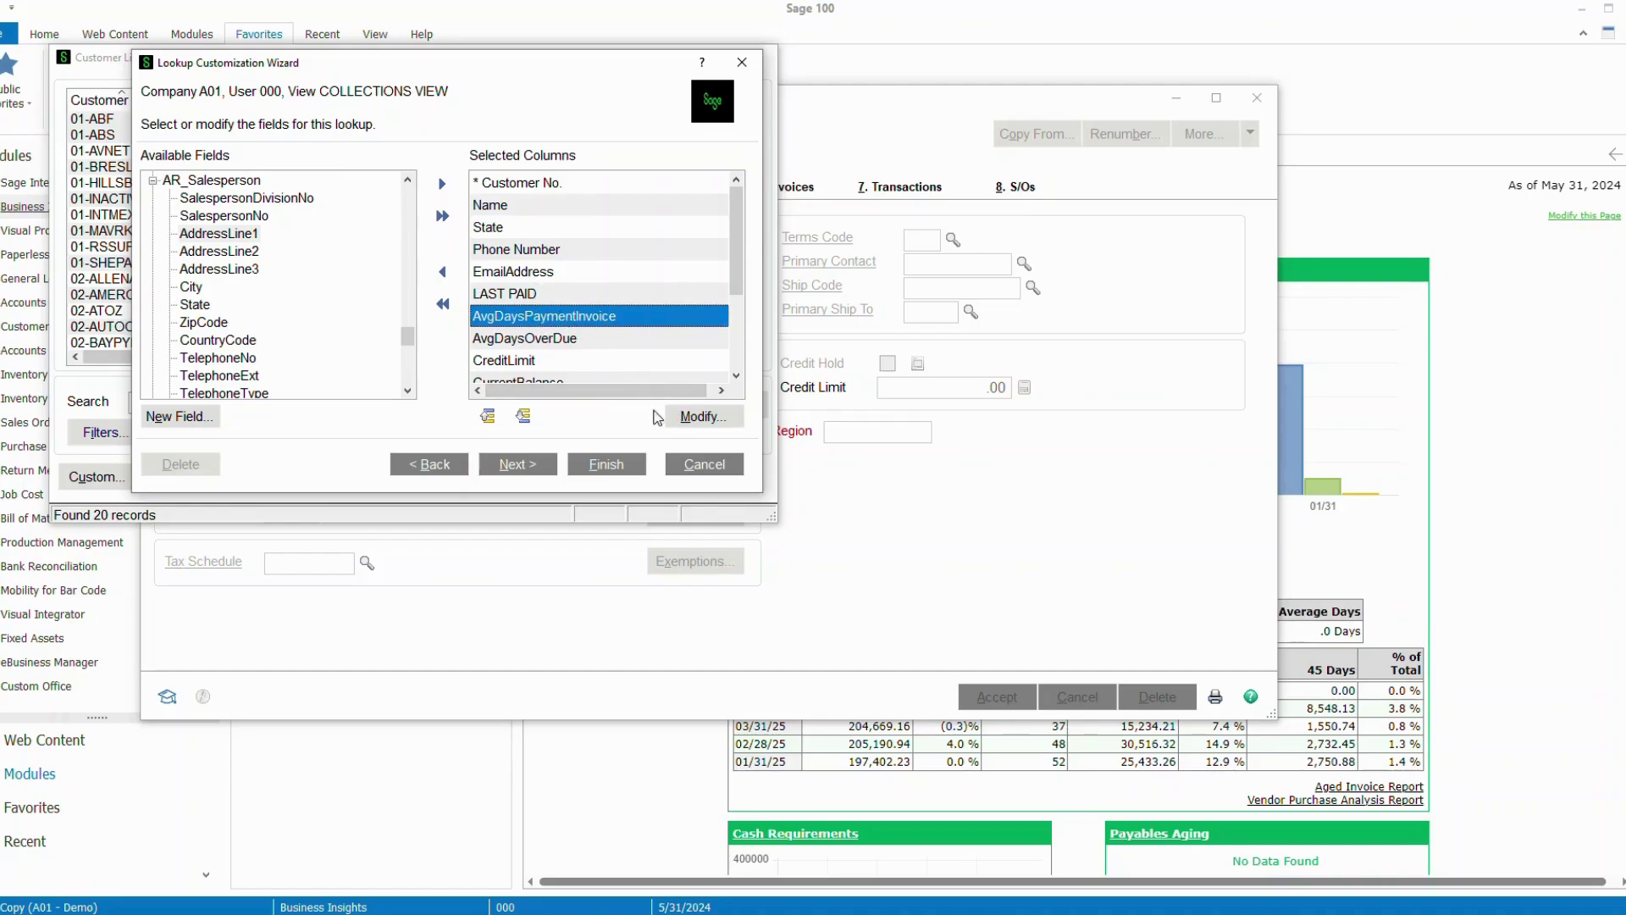
pyautogui.click(695, 418)
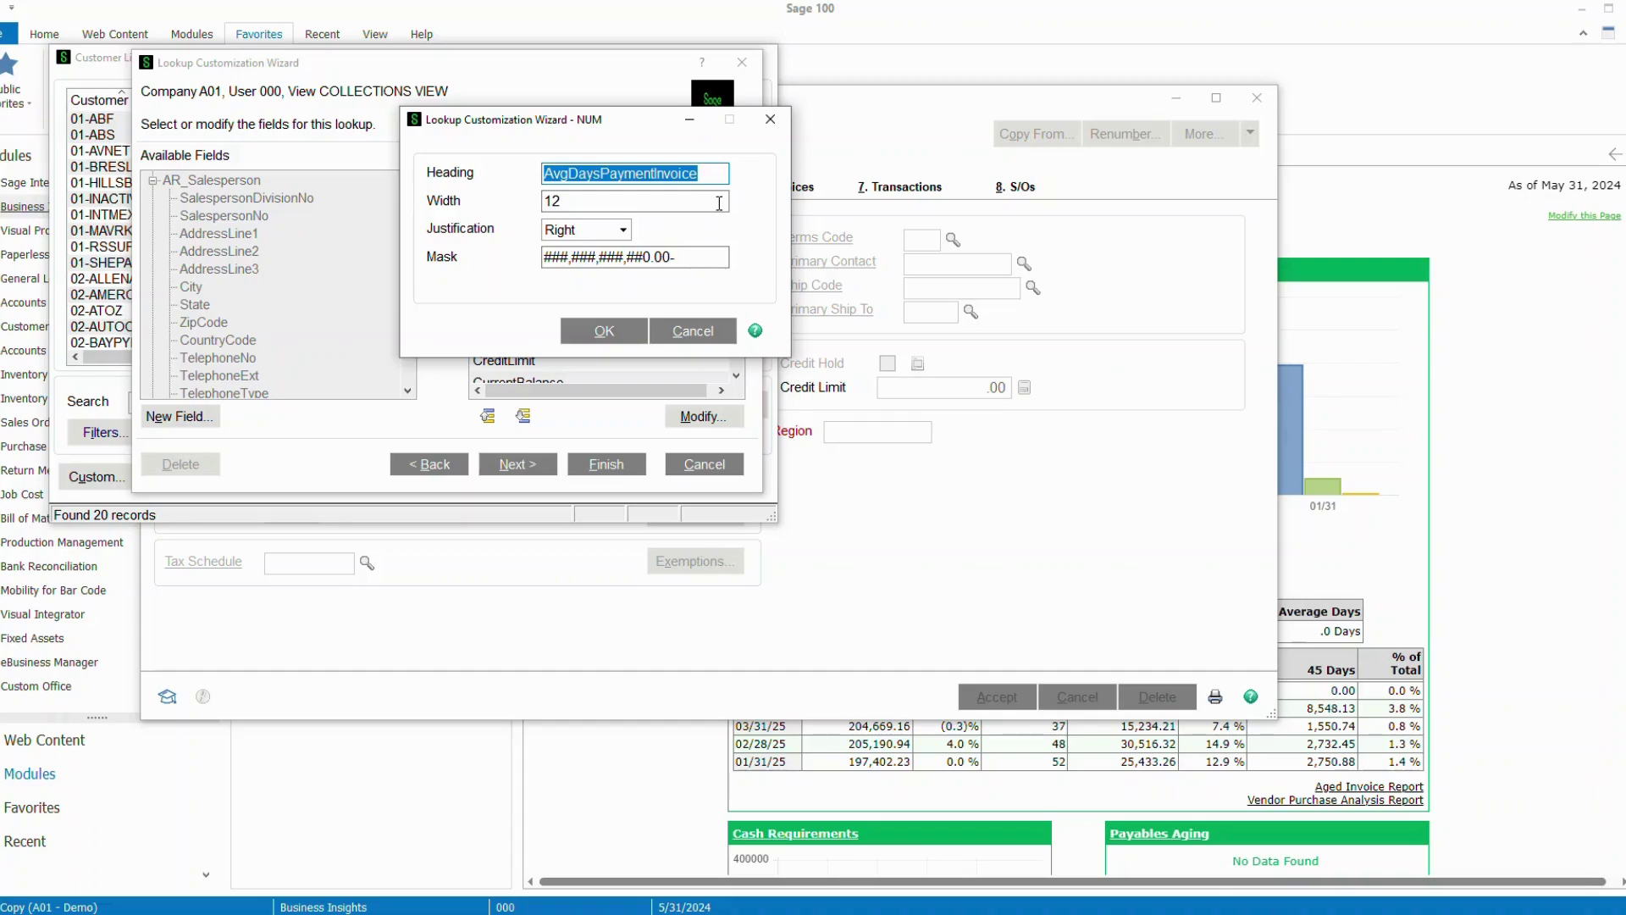
pyautogui.write('AVG D')
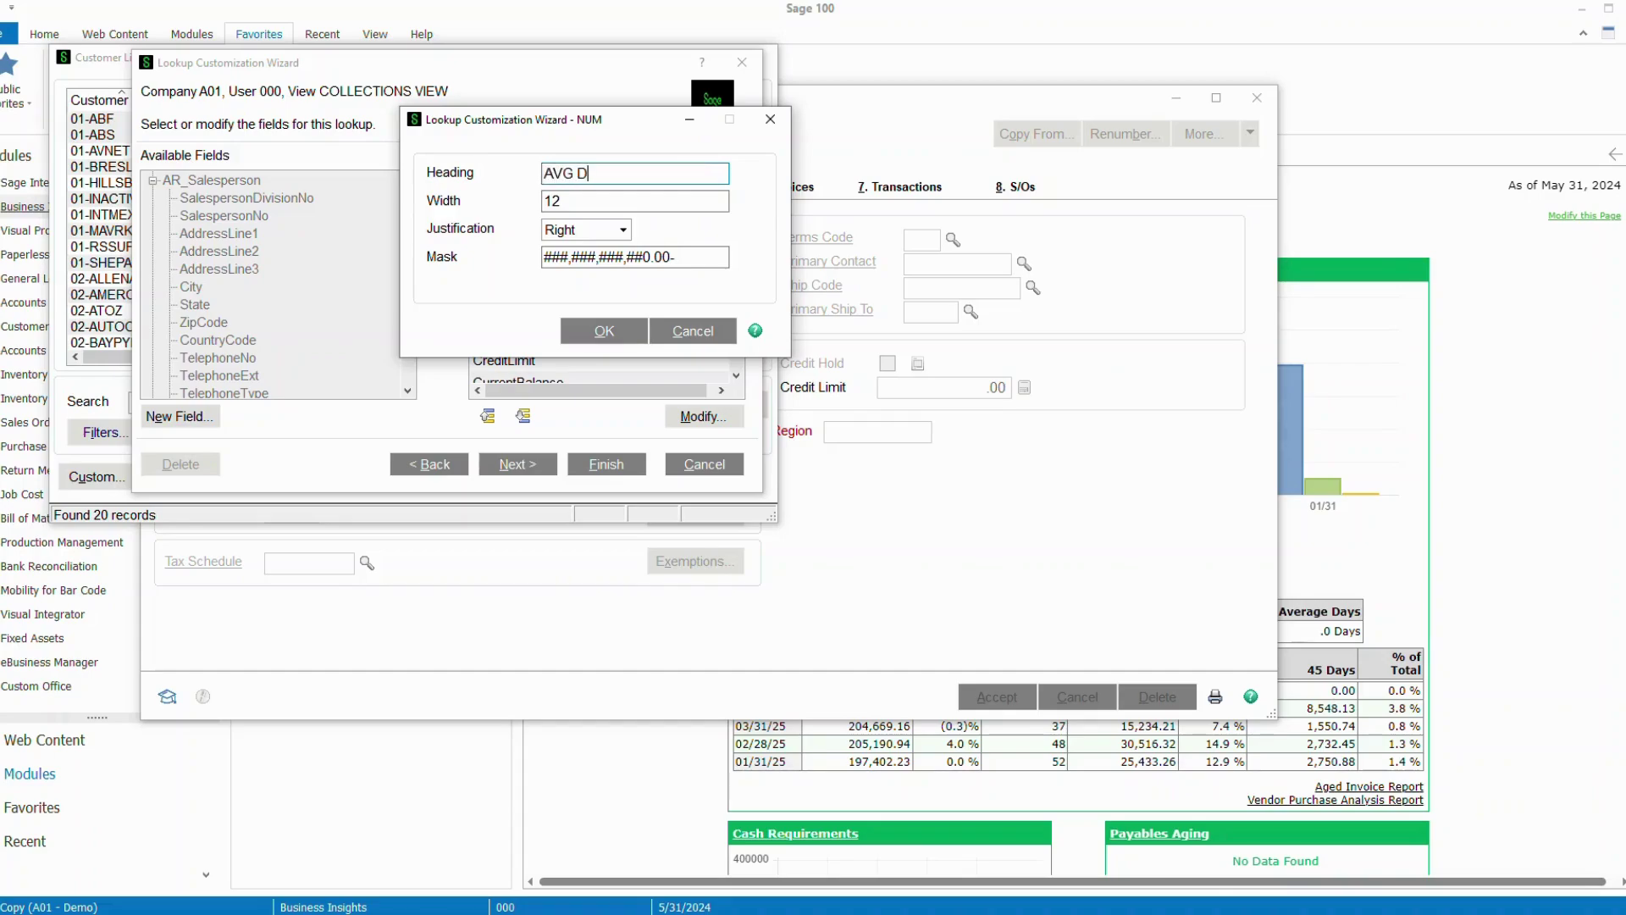
pyautogui.write('AYS RT')
pyautogui.press('BackSpace')
pyautogui.press('BackSpace')
pyautogui.write('R')
pyautogui.press('BackSpace')
pyautogui.write('TO PAY')
pyautogui.click(558, 201)
pyautogui.doubleClick(558, 201)
pyautogui.write('10')
pyautogui.press('Return')
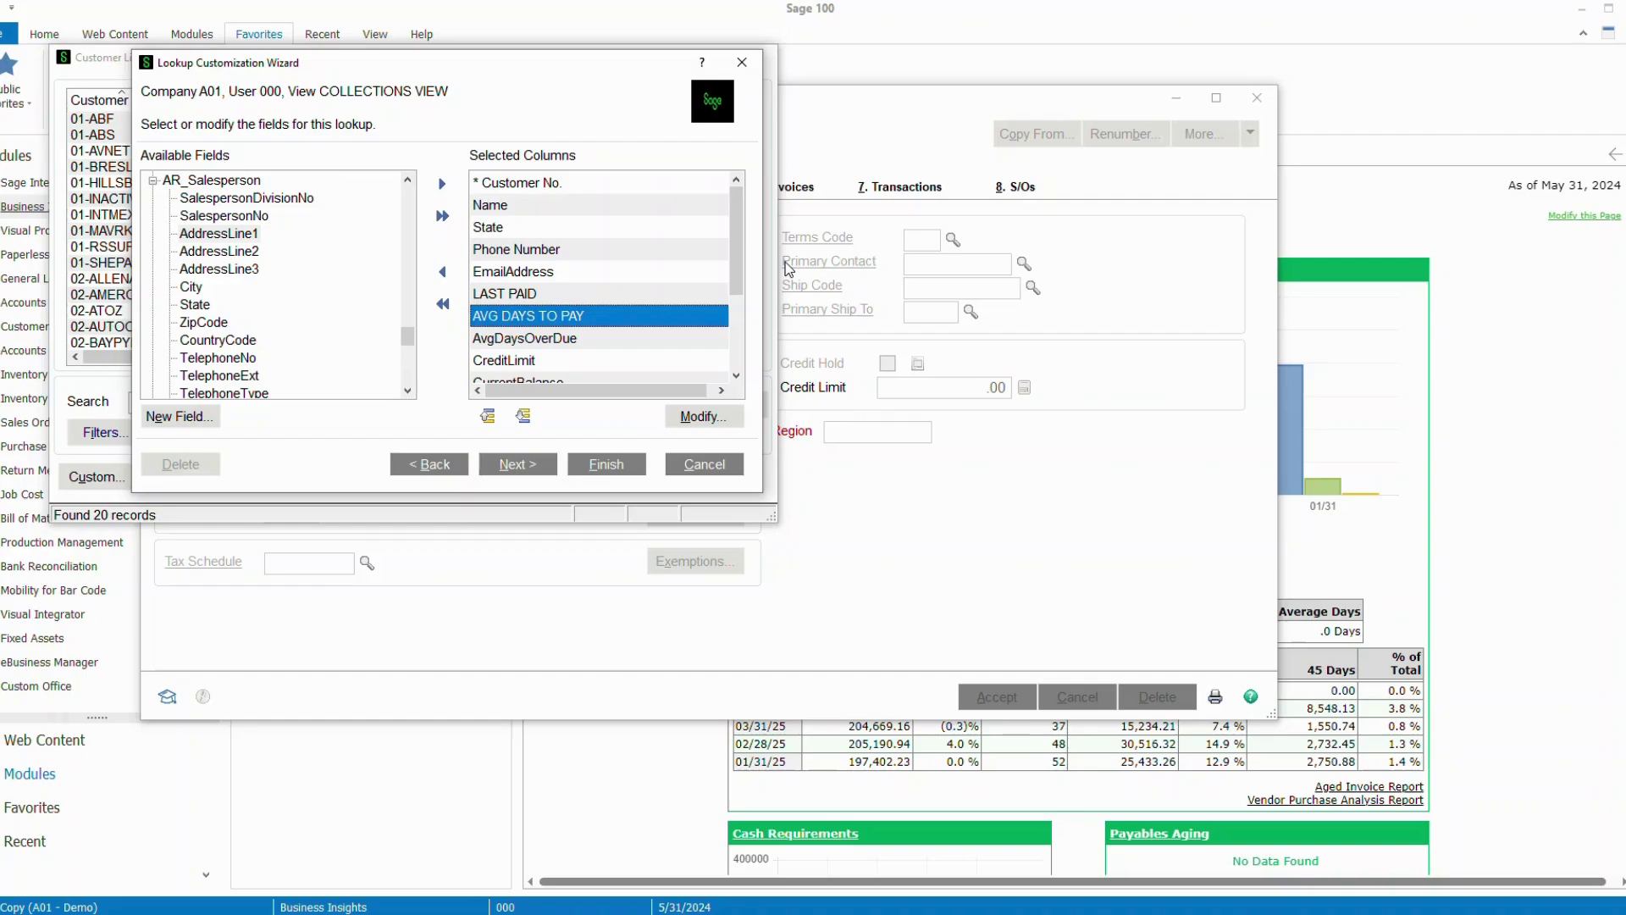
# - Change the AgingCategory1 column's heading to 30 DAYS PAST and its width to 10
pyautogui.click(736, 376)
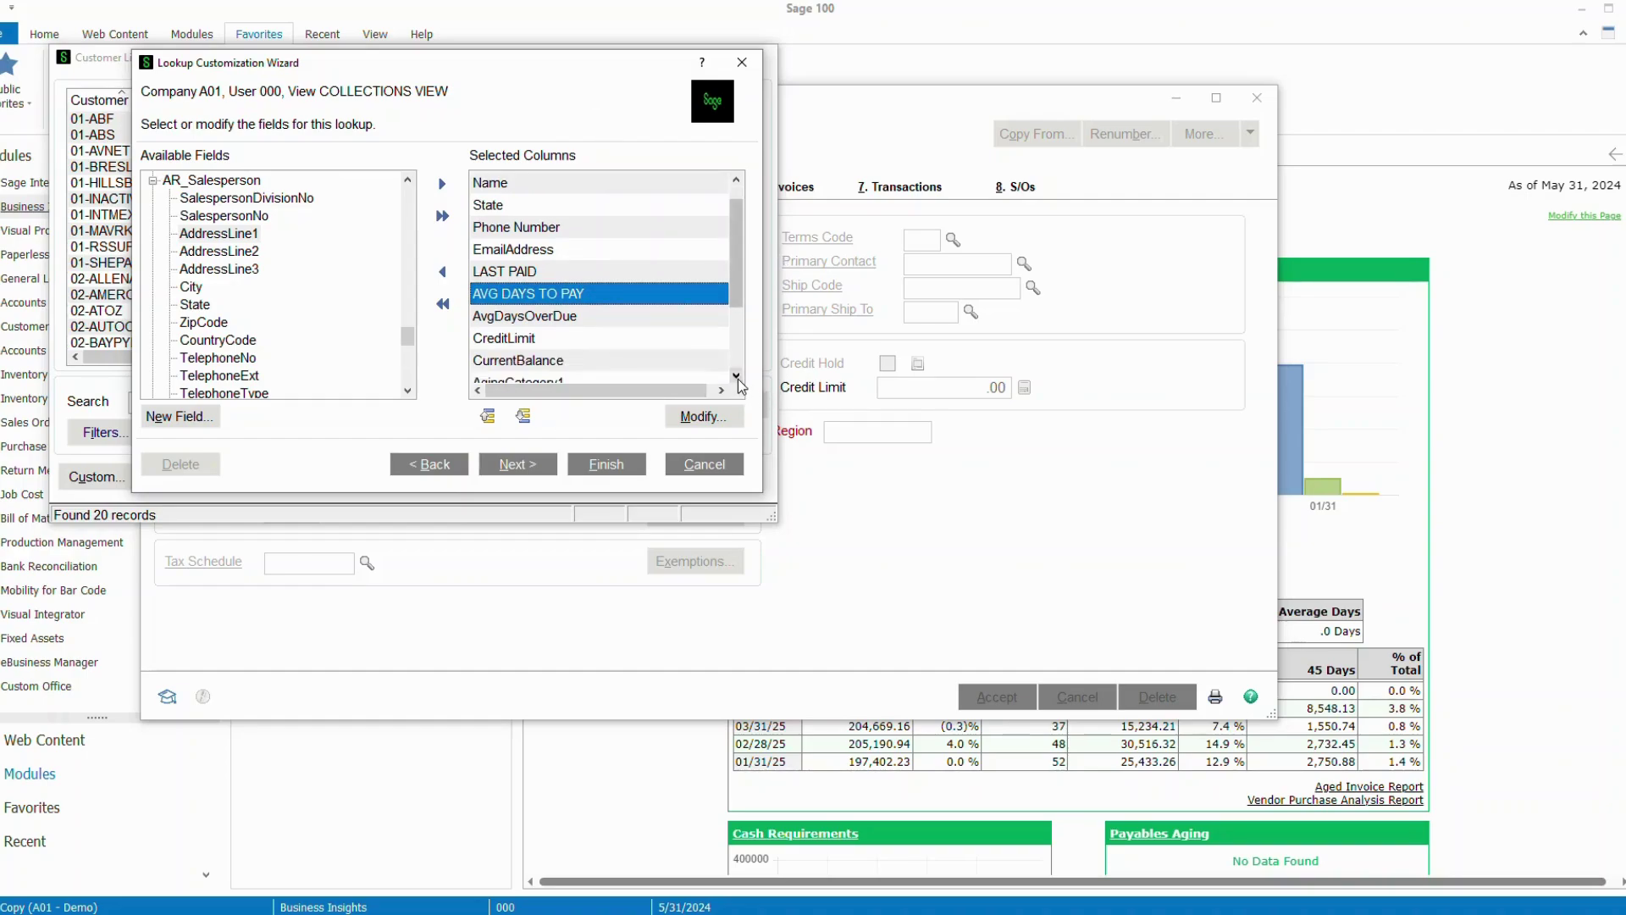
pyautogui.click(736, 377)
pyautogui.click(737, 377)
pyautogui.click(737, 377)
pyautogui.click(736, 376)
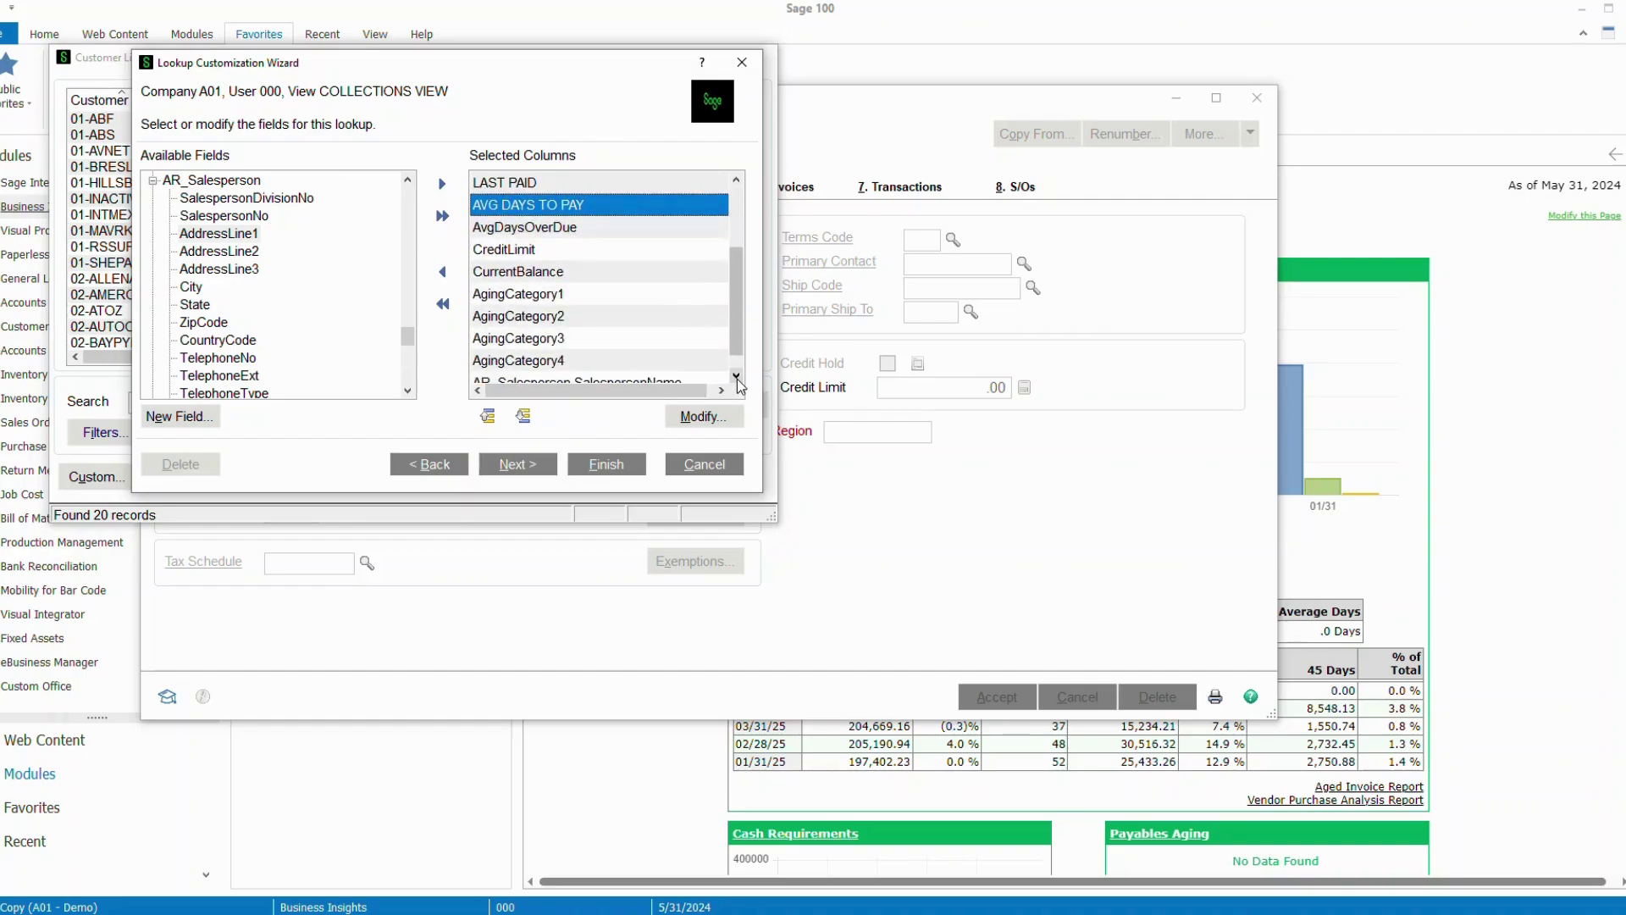
pyautogui.click(516, 313)
pyautogui.click(699, 419)
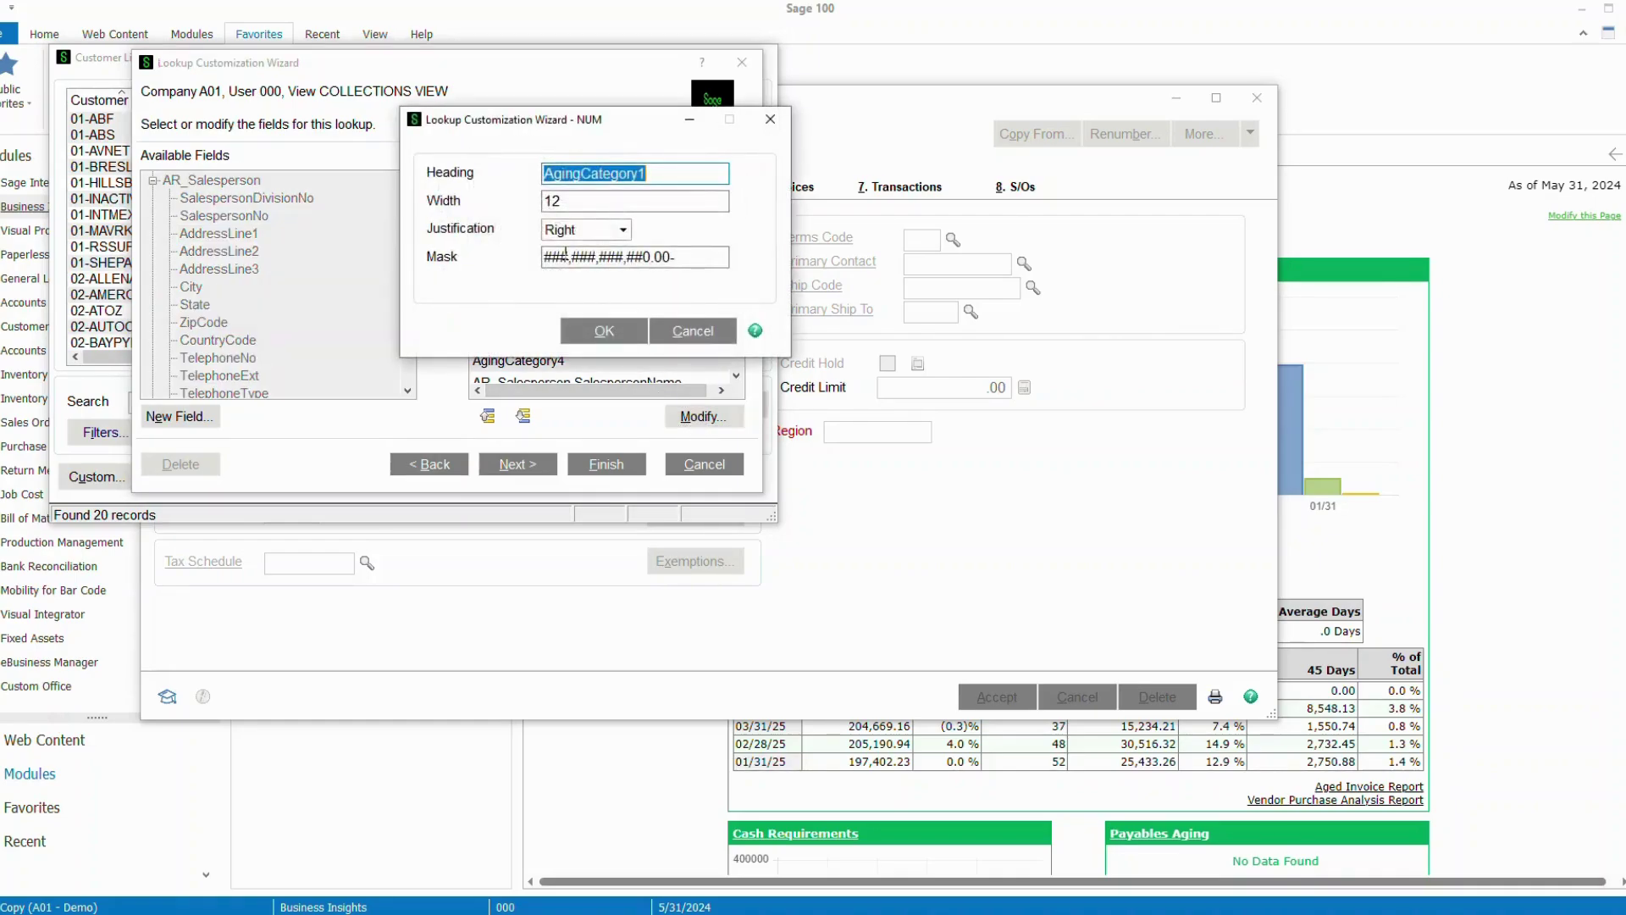
pyautogui.write('30 DAYA')
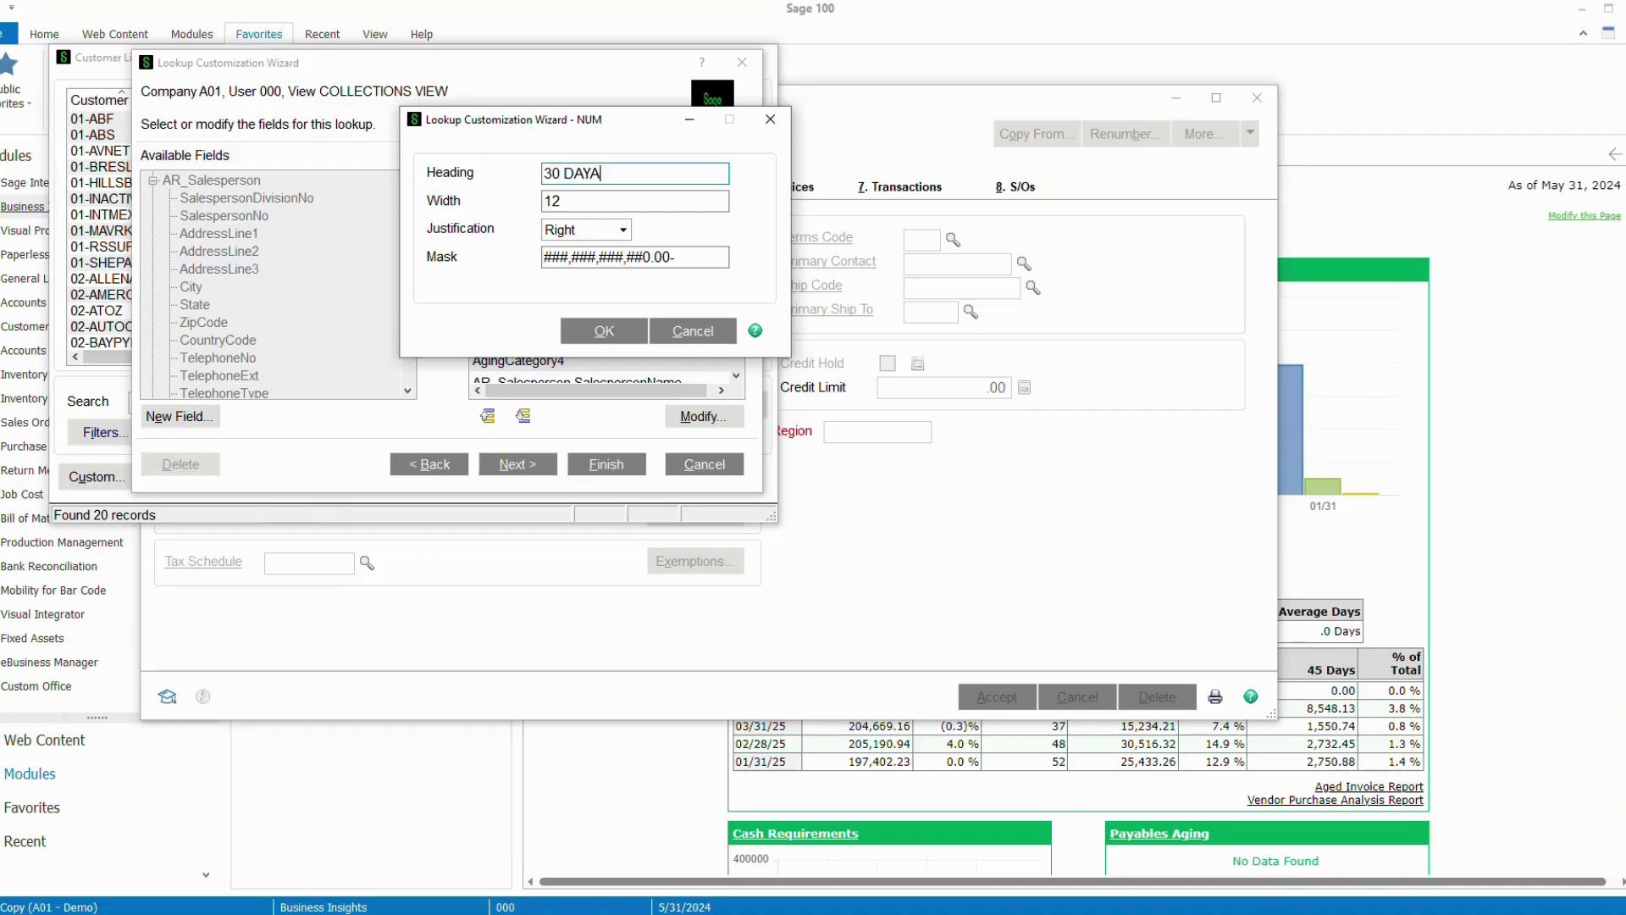
pyautogui.press('BackSpace')
pyautogui.write('S PAST')
pyautogui.press('Tab')
pyautogui.write('10')
pyautogui.press('Return')
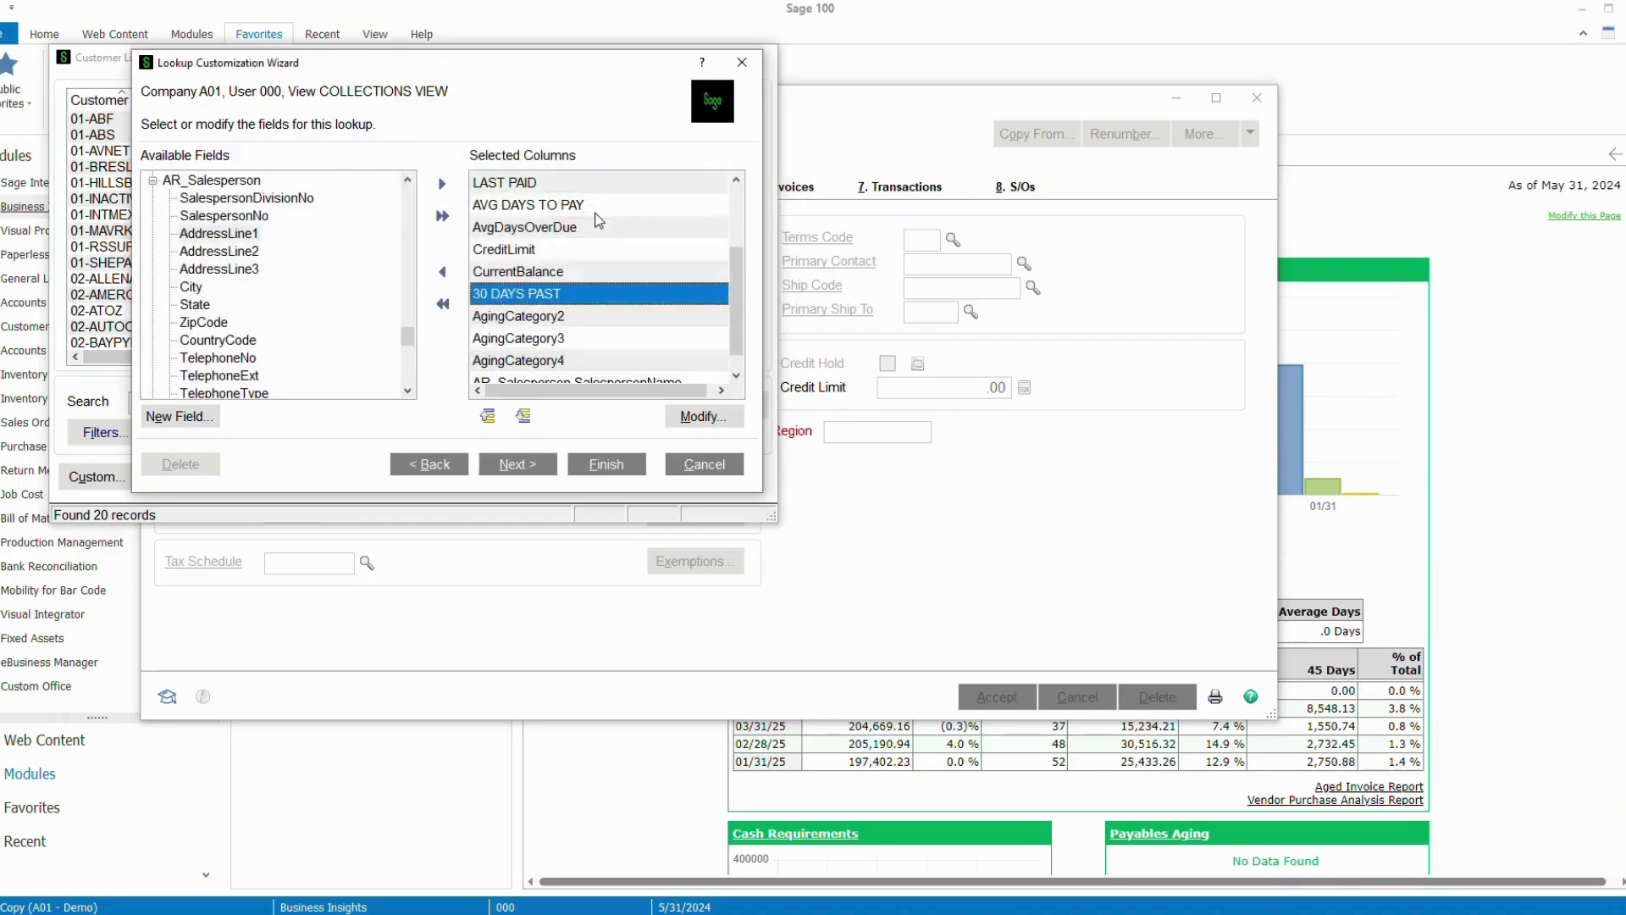
# - Change the AgingCategory2 column's heading to 60 DAYS PAST and its width to 10
pyautogui.click(526, 318)
pyautogui.click(714, 415)
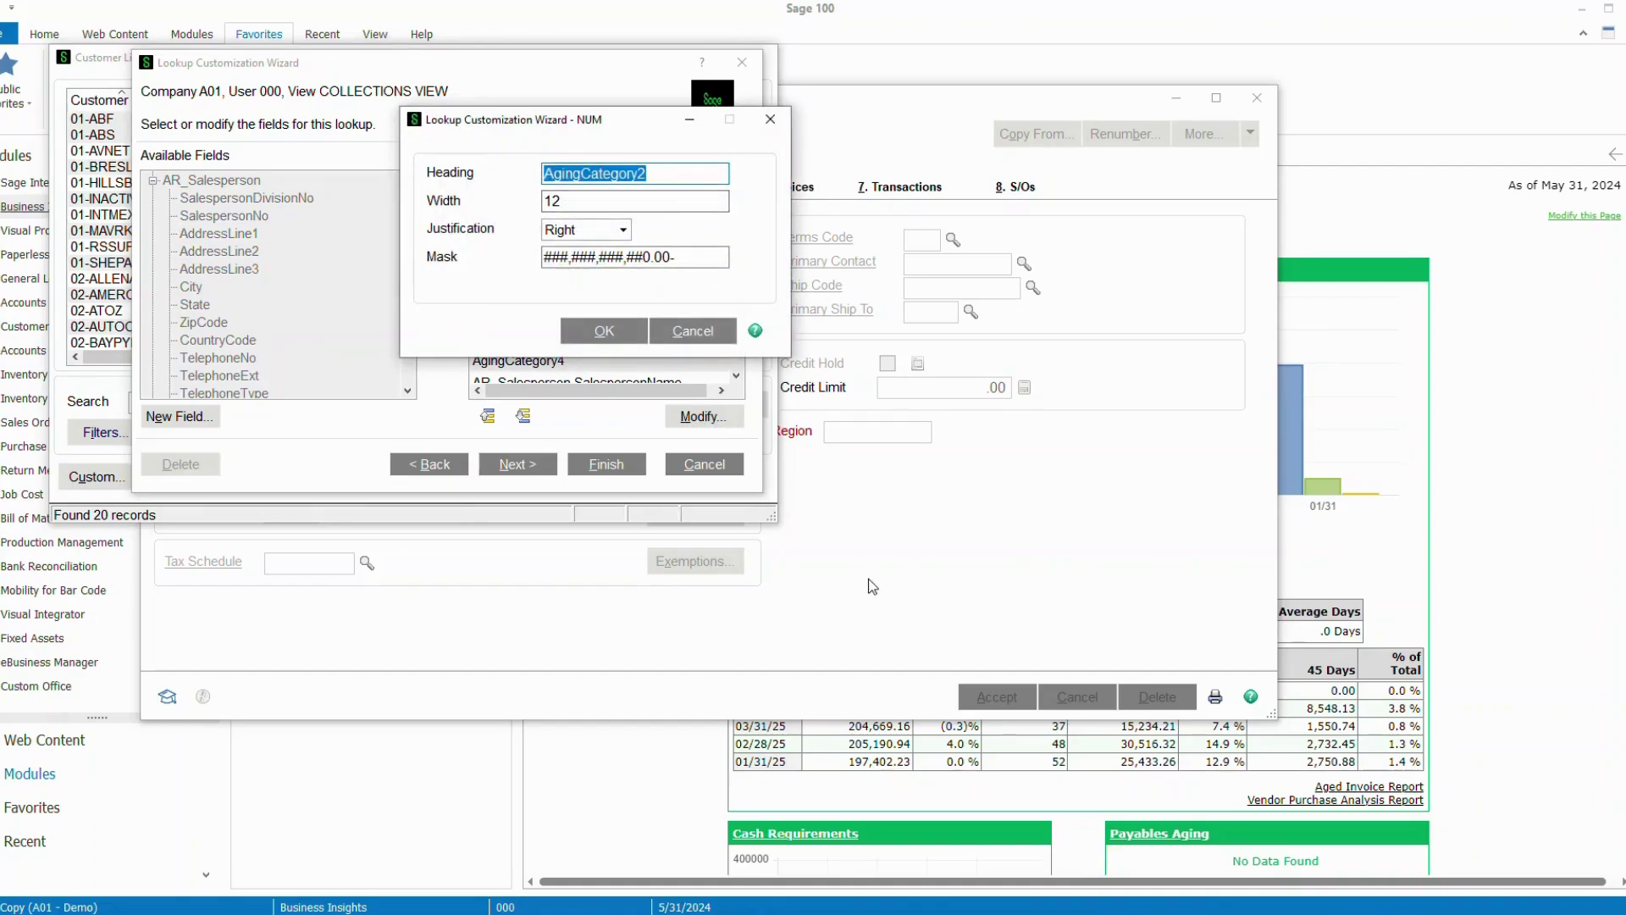
pyautogui.write('60 D')
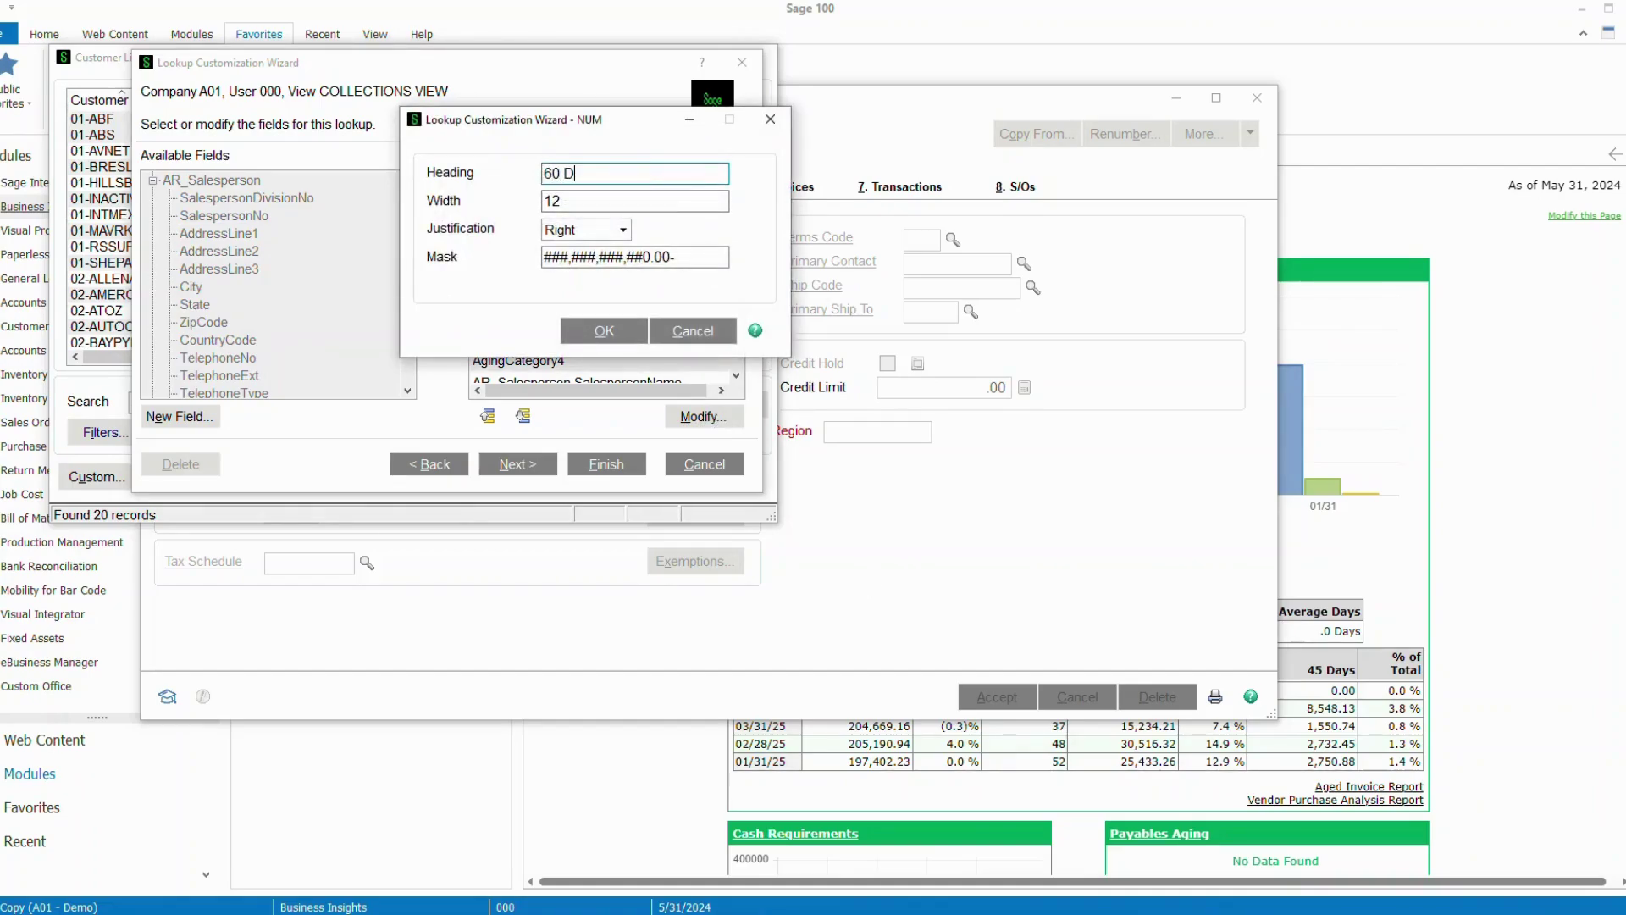
pyautogui.write('AYS PAST')
pyautogui.press('Tab')
pyautogui.write('10')
pyautogui.press('Return')
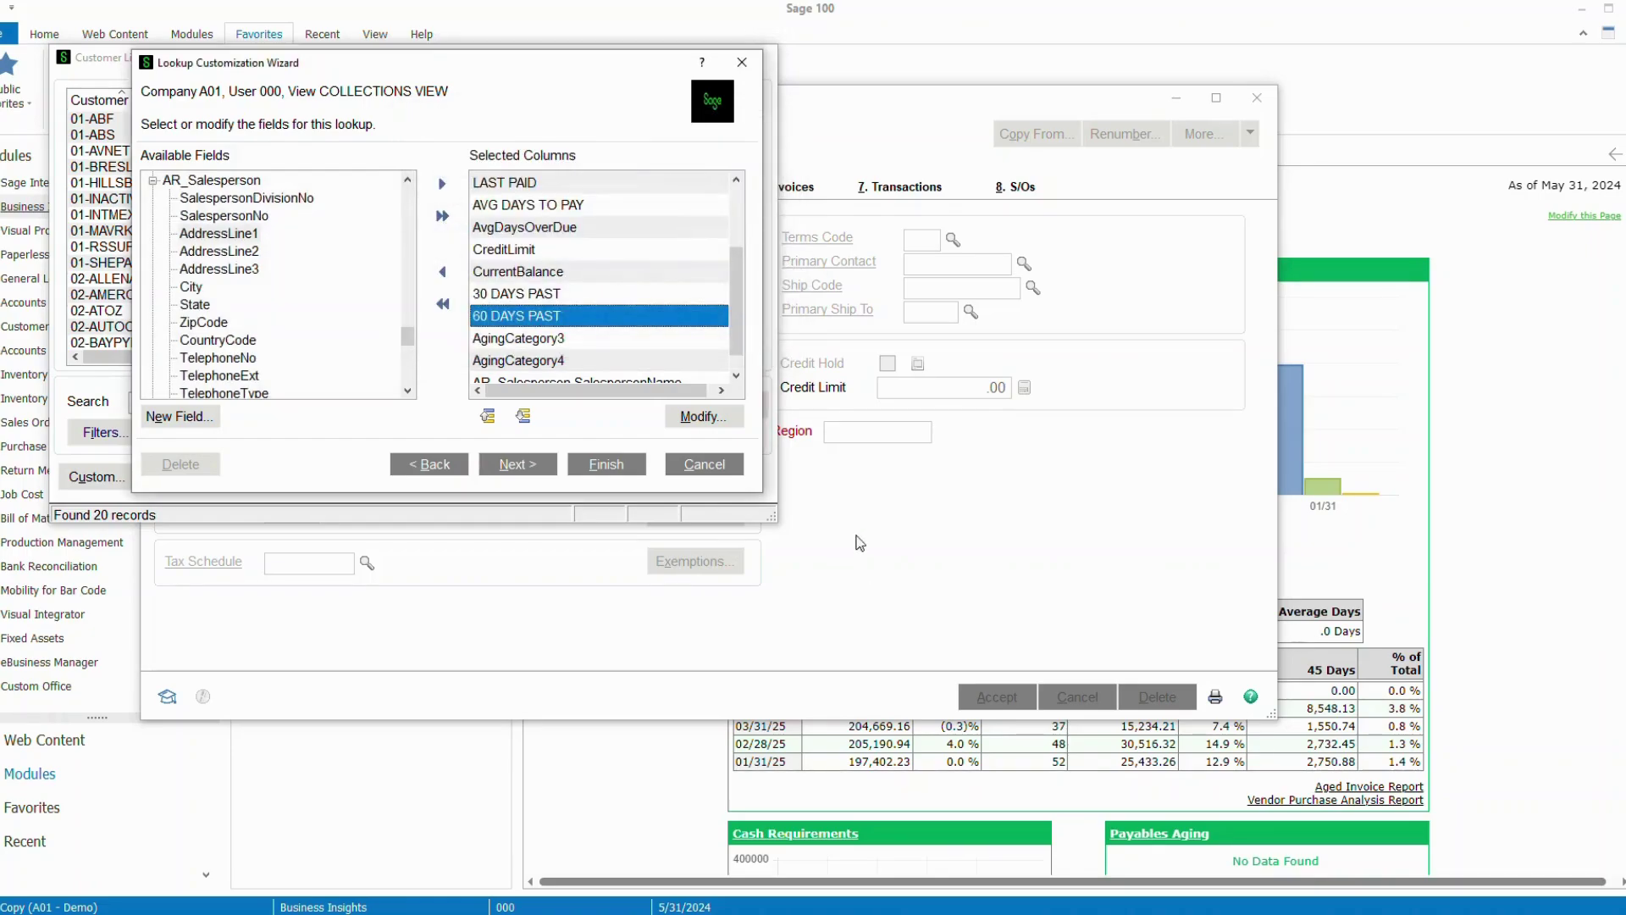
# - Change the AgingCategory3 column's heading to 90 DAYS PAST and its width to 10
pyautogui.click(549, 339)
pyautogui.click(704, 416)
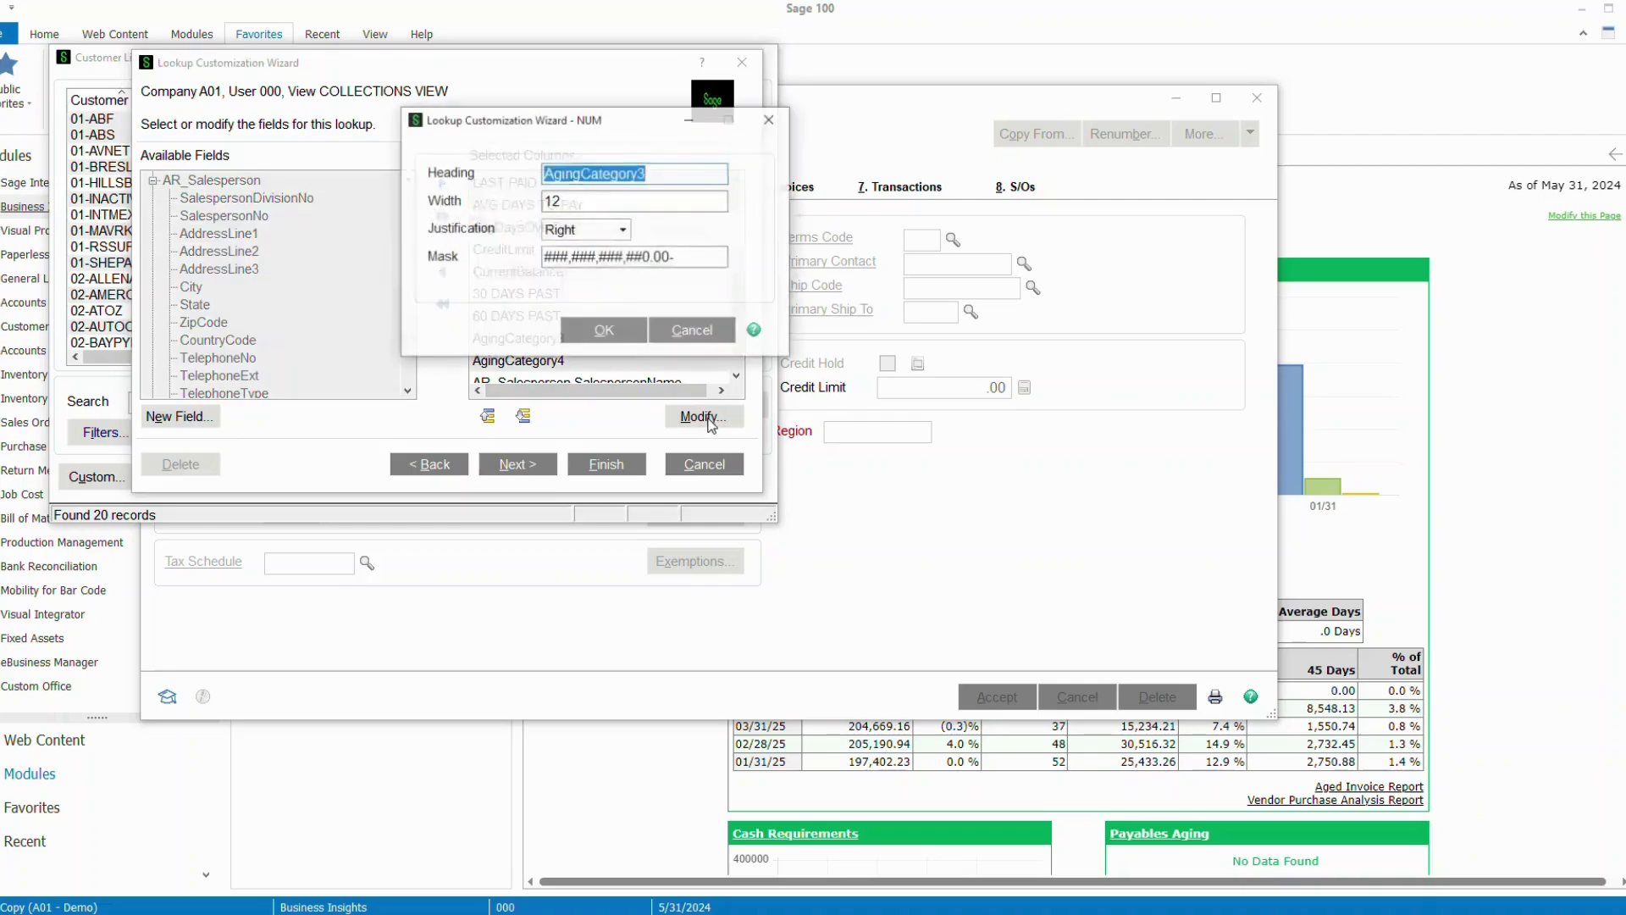
pyautogui.write('90 ')
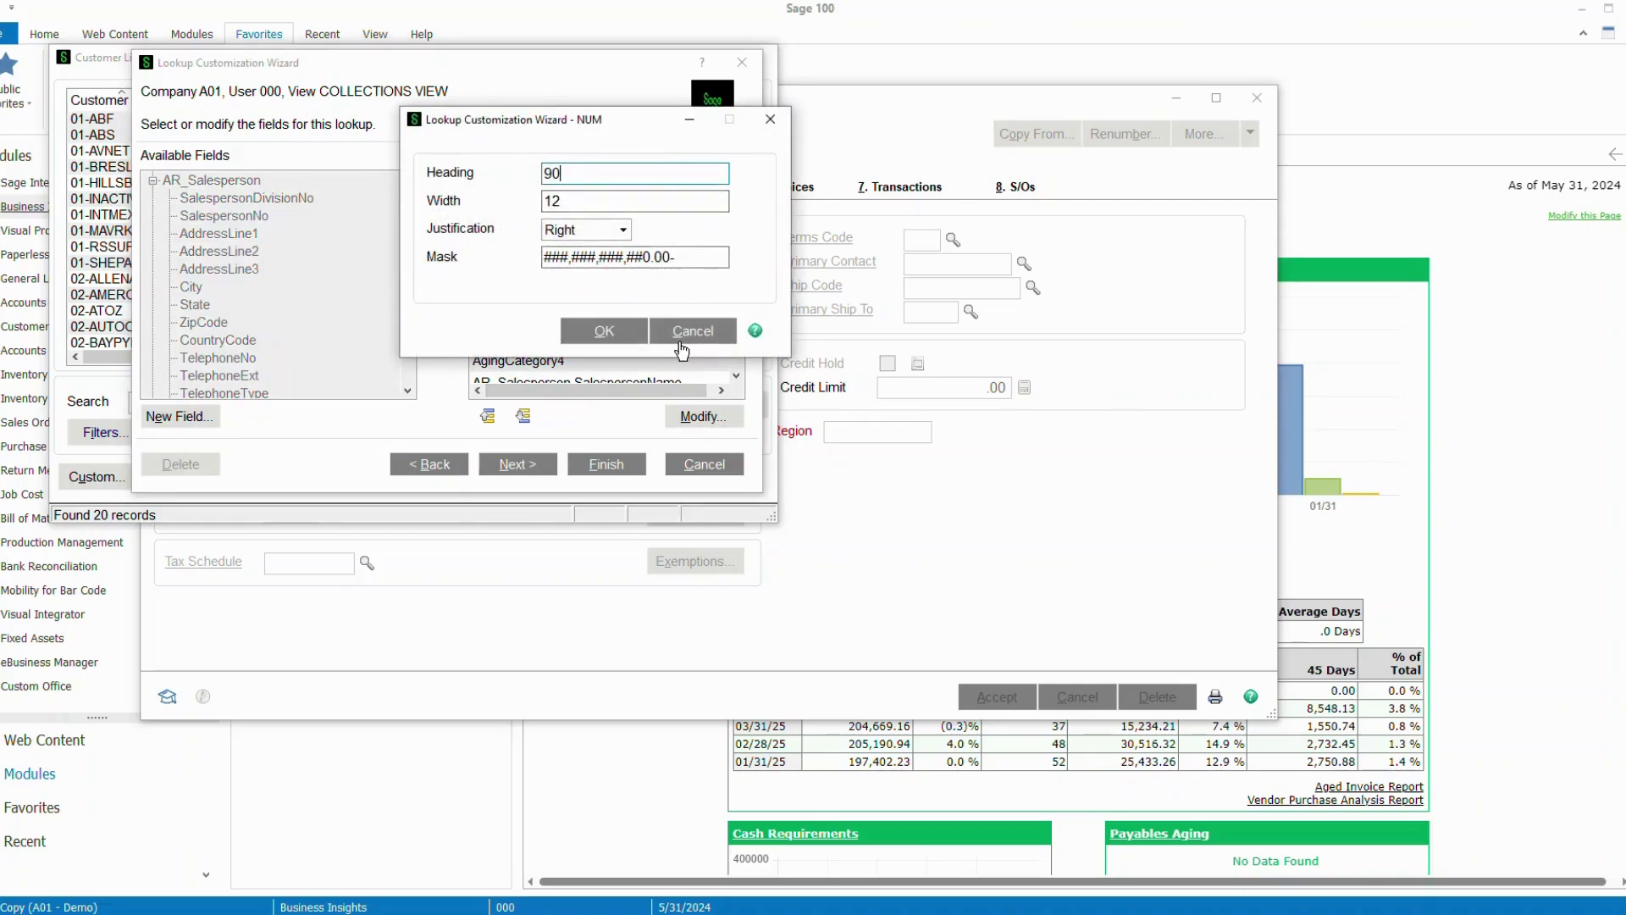
pyautogui.write('DAYS [AS')
pyautogui.press('BackSpace')
pyautogui.press('BackSpace')
pyautogui.press('BackSpace')
pyautogui.write('PAST')
pyautogui.press('Tab')
pyautogui.write('10')
pyautogui.press('Return')
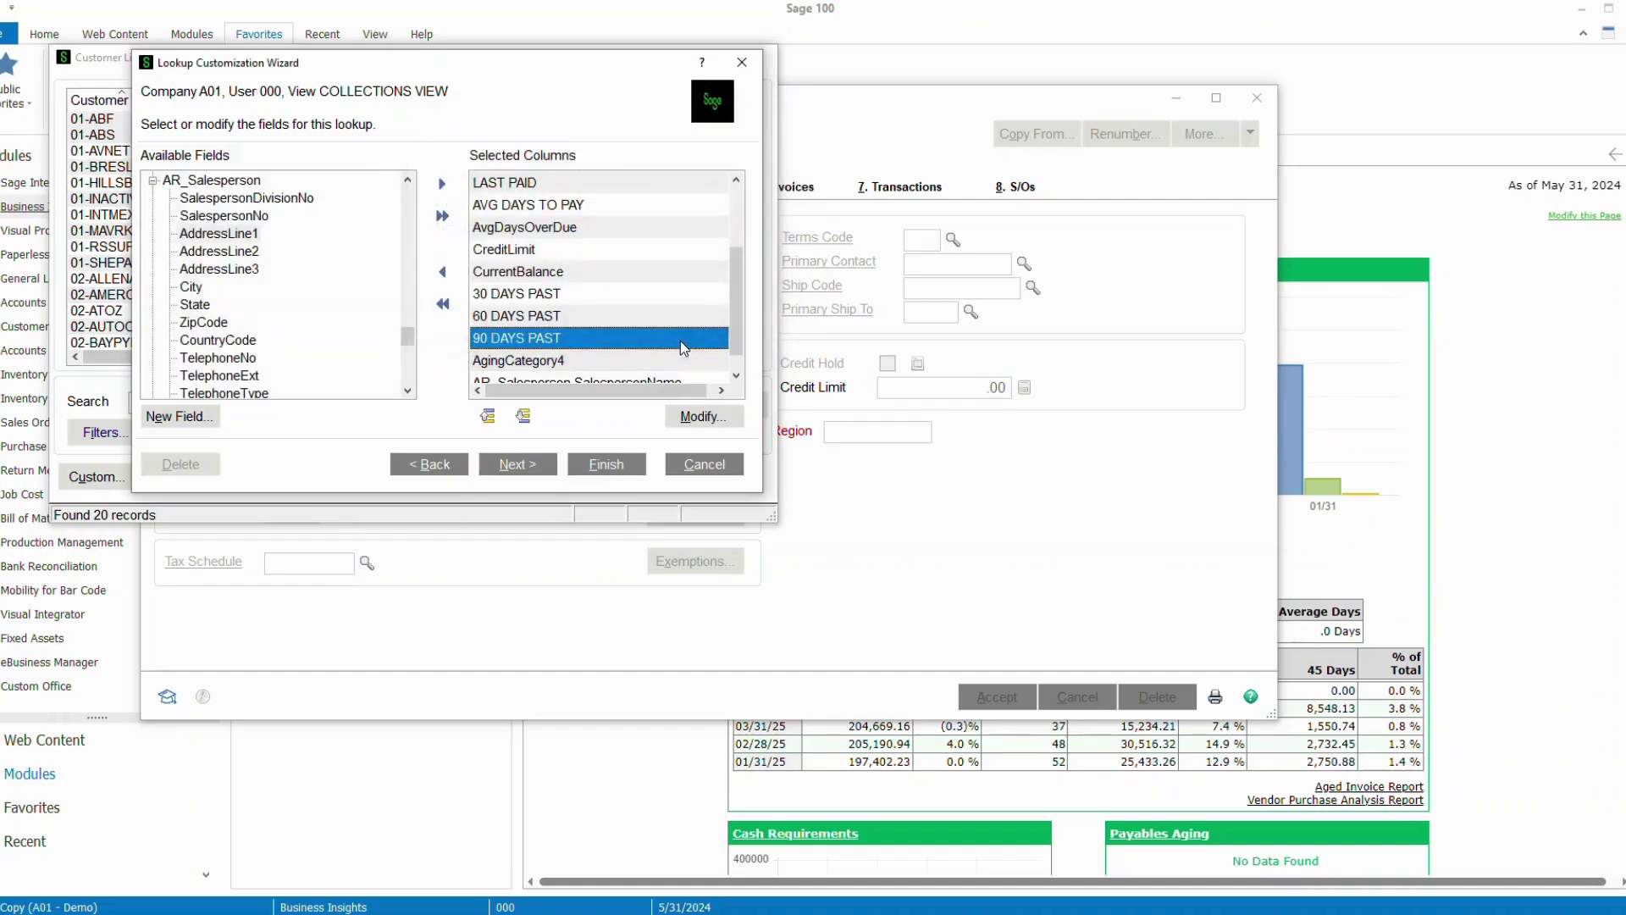
# - Change the AgingCategory4 column's heading to +120 DAYS PAST and its width to 10
pyautogui.click(510, 359)
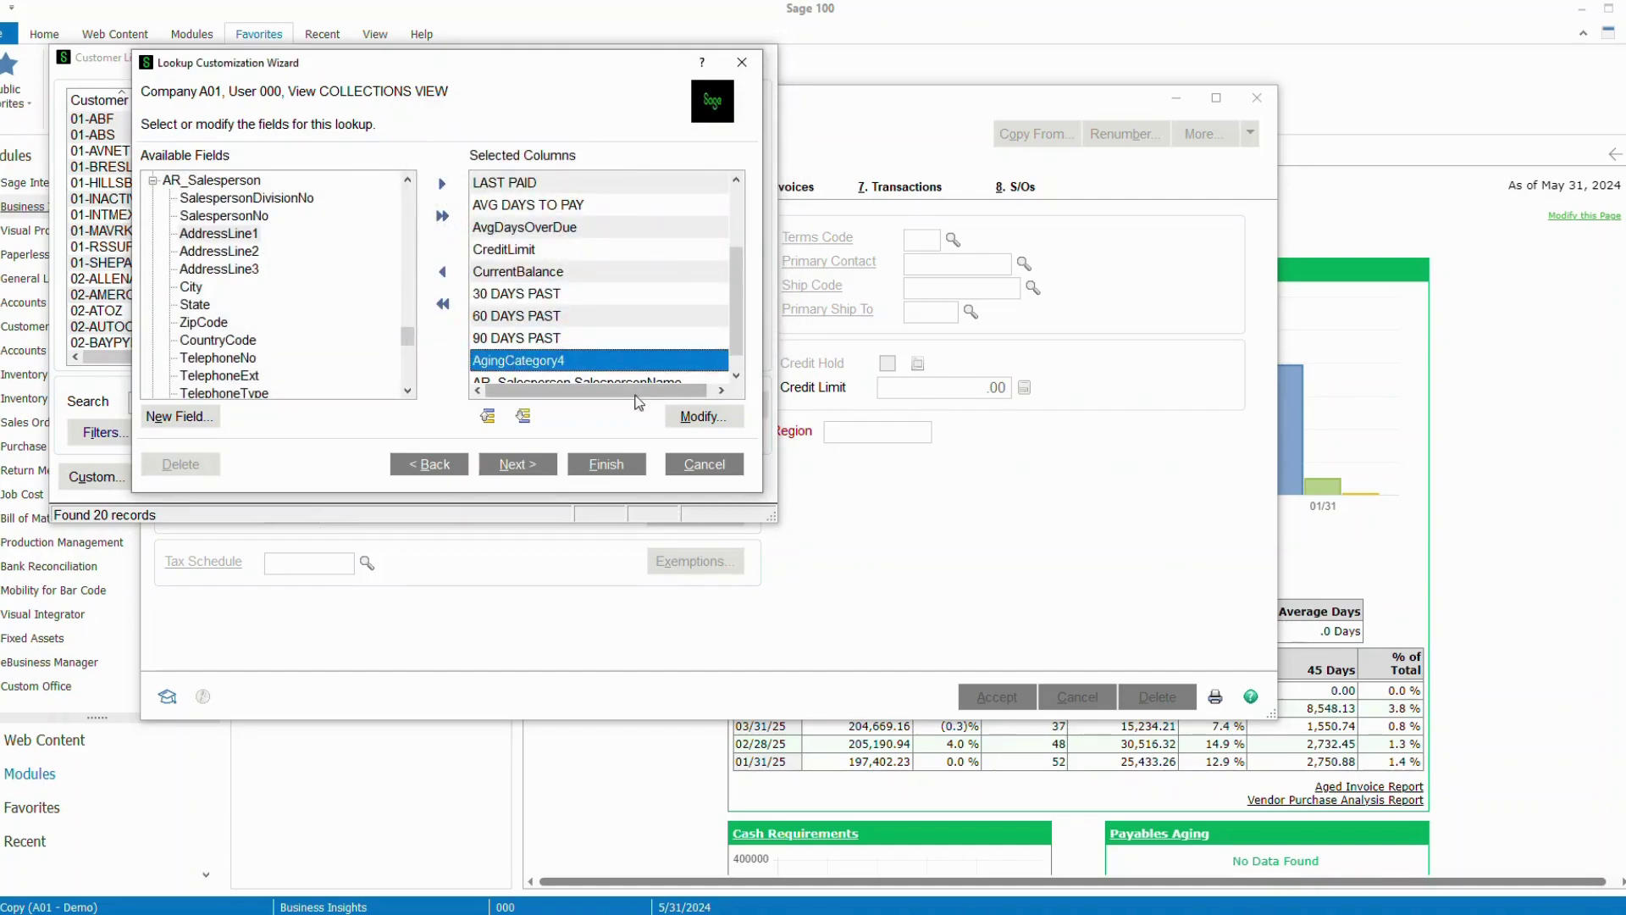
pyautogui.click(708, 420)
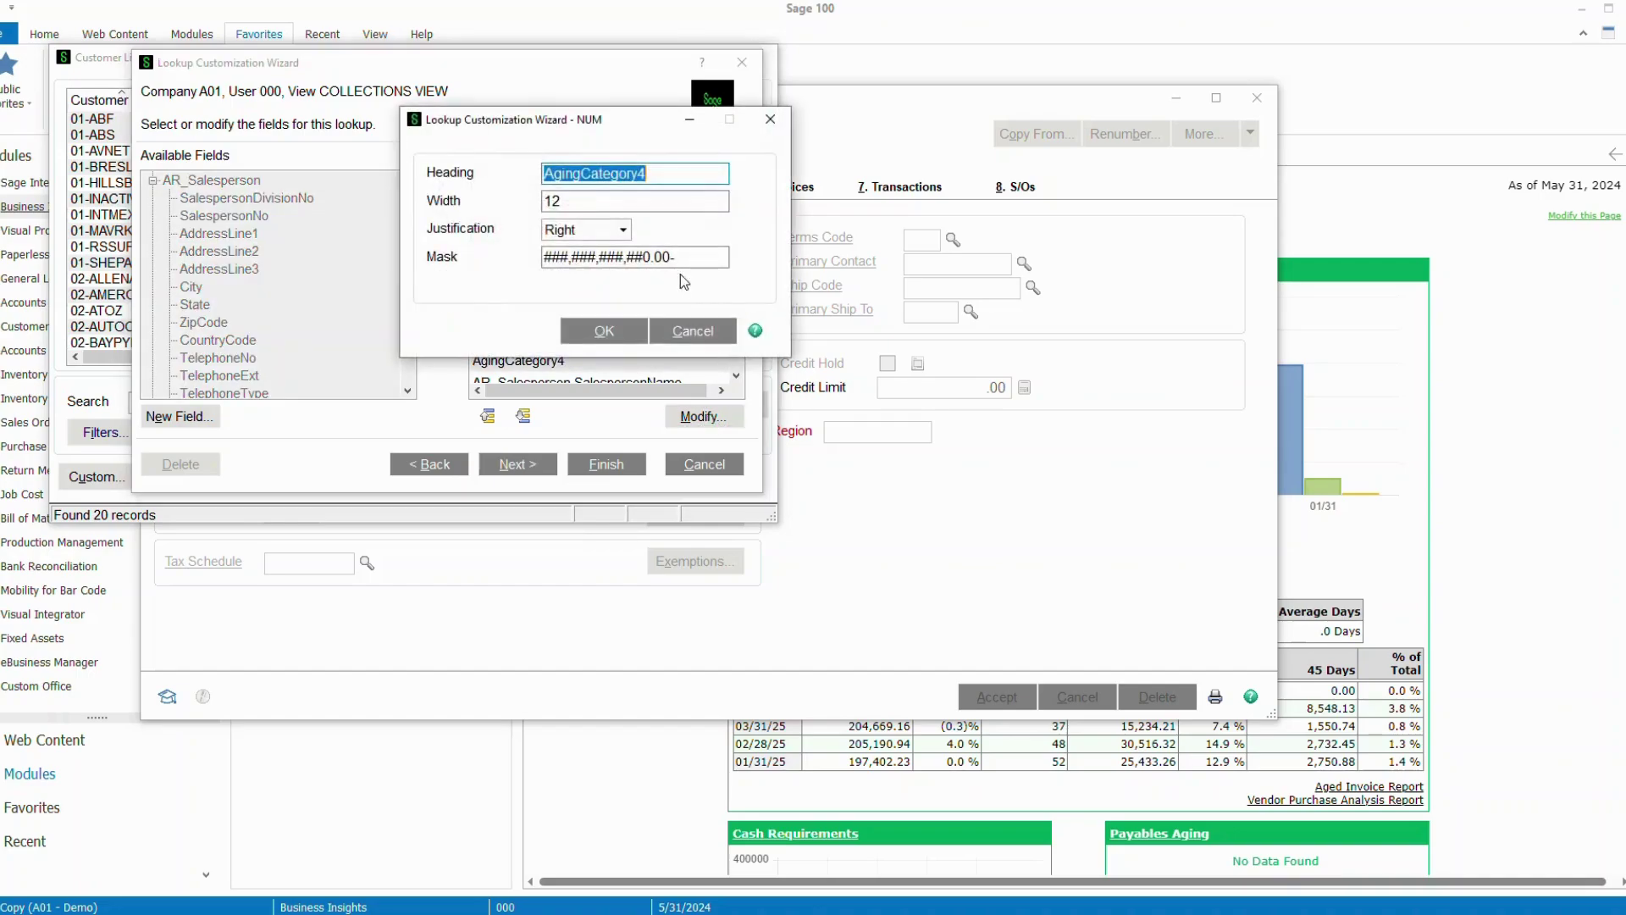
pyautogui.write('+')
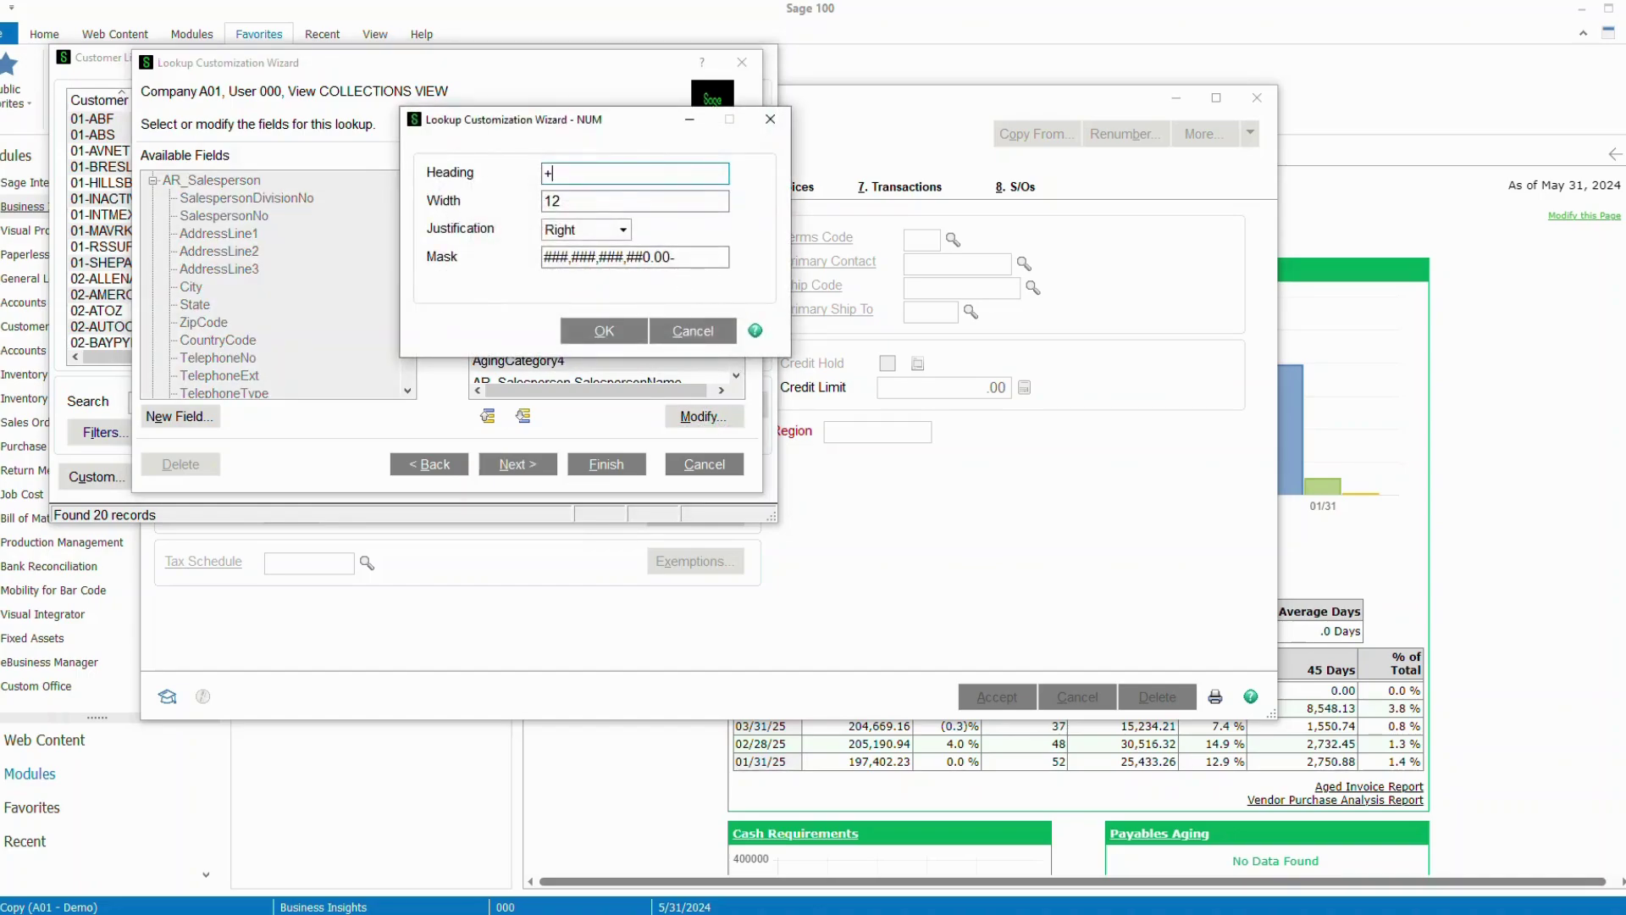
pyautogui.write('120 DAYS PASTY')
pyautogui.press('BackSpace')
pyautogui.press('Tab')
pyautogui.write('10')
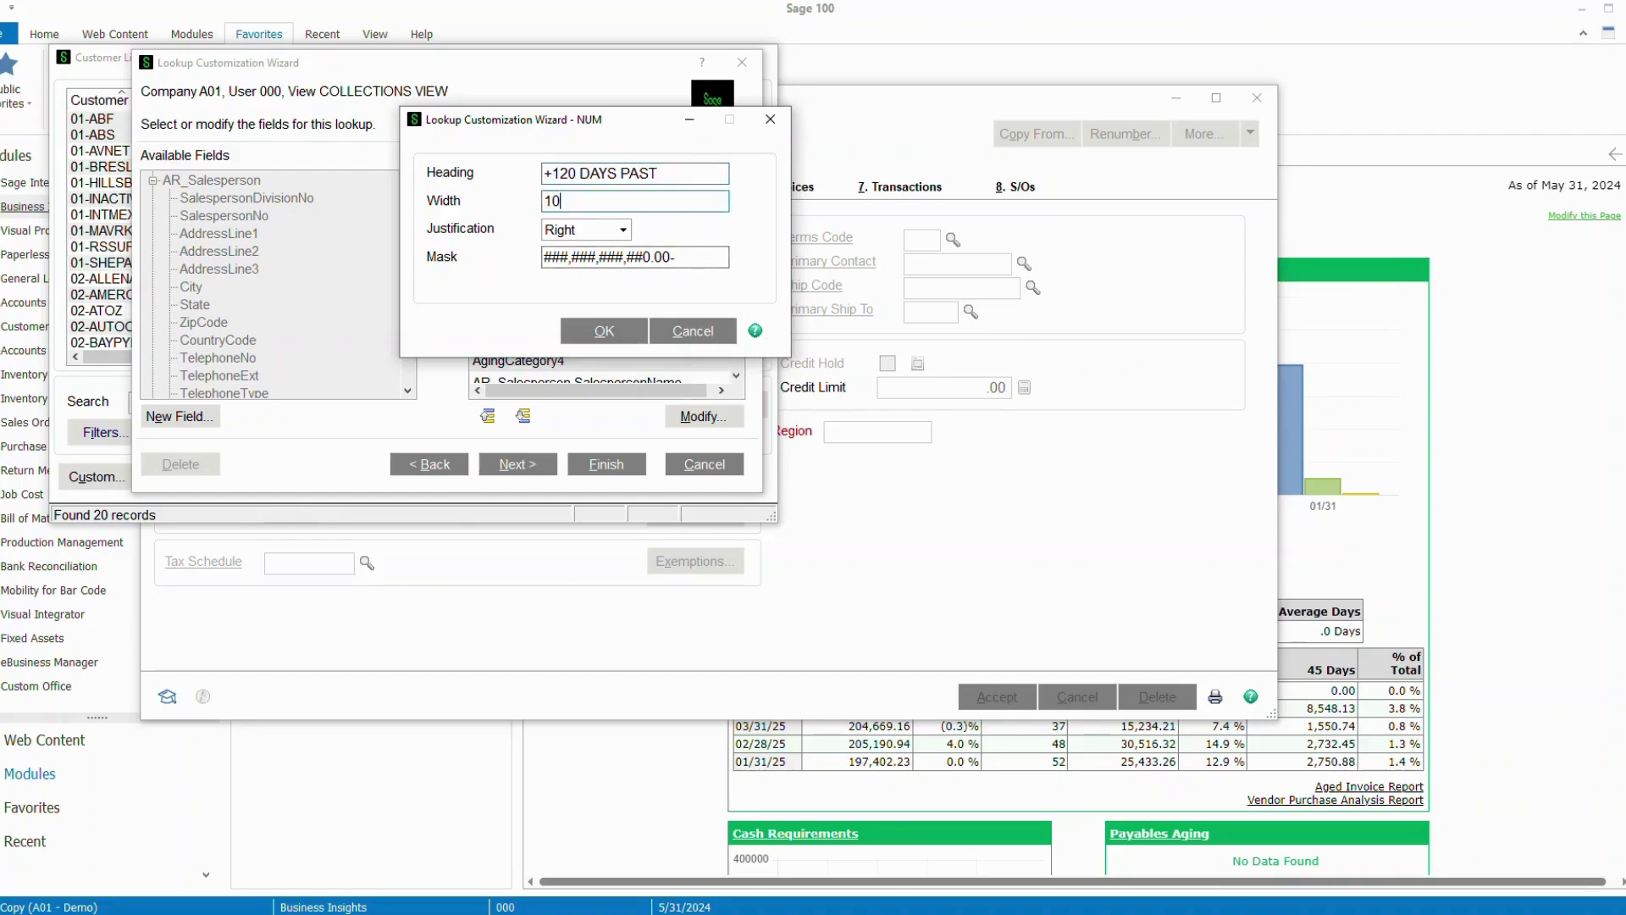
pyautogui.press('Return')
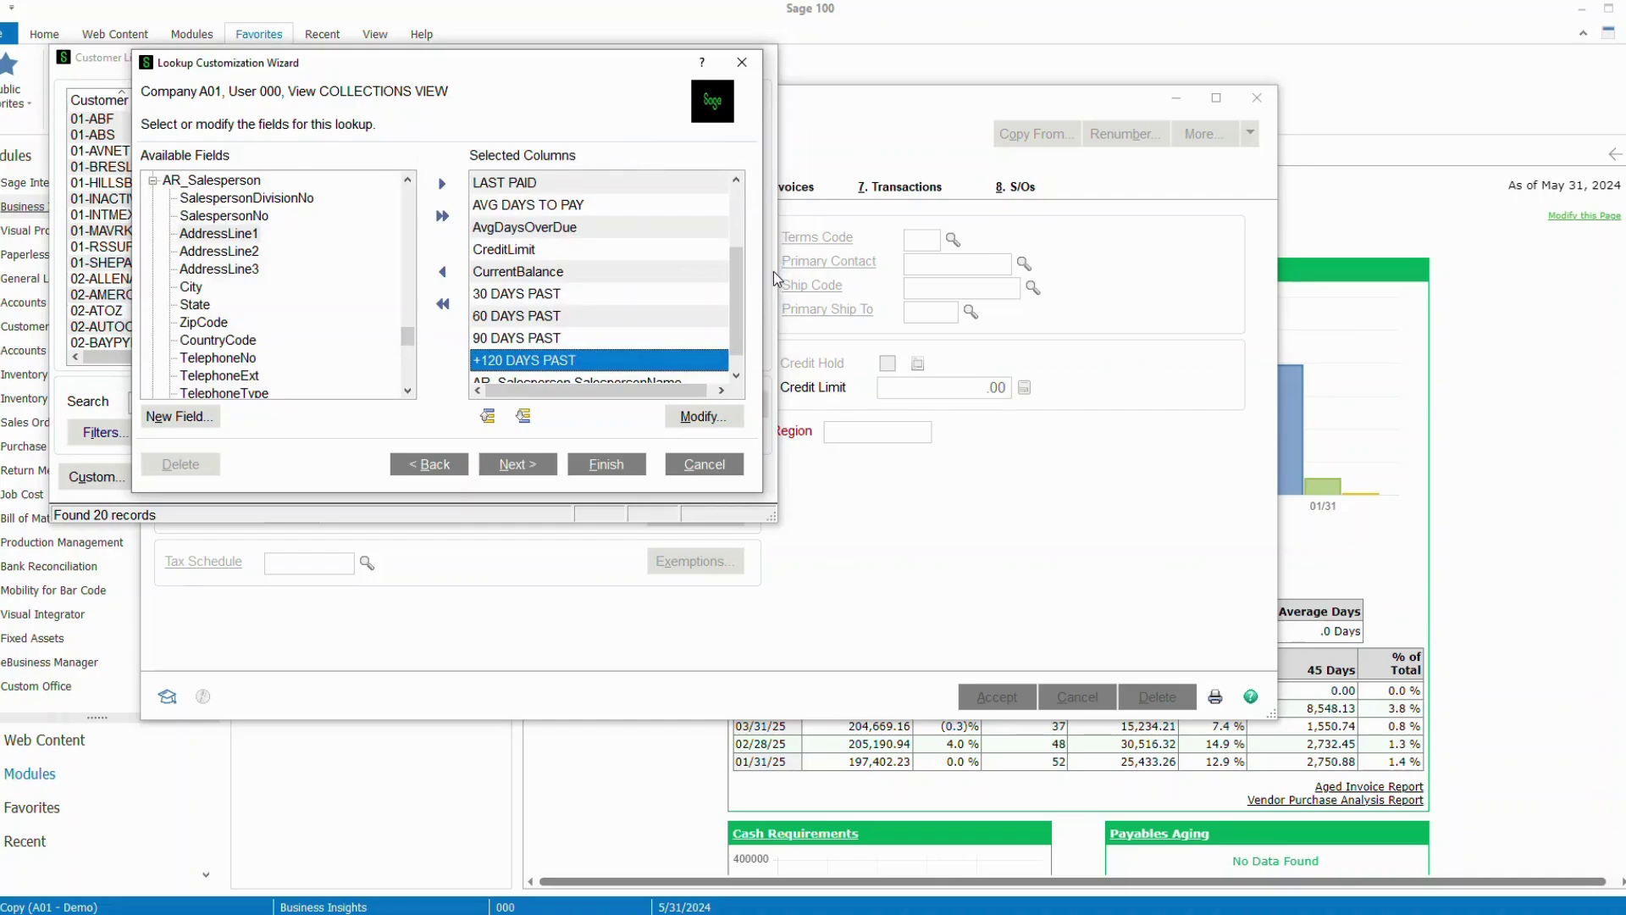
# - Change the SalespersonName column's heading to Salesperson and its width to 10
pyautogui.click(736, 375)
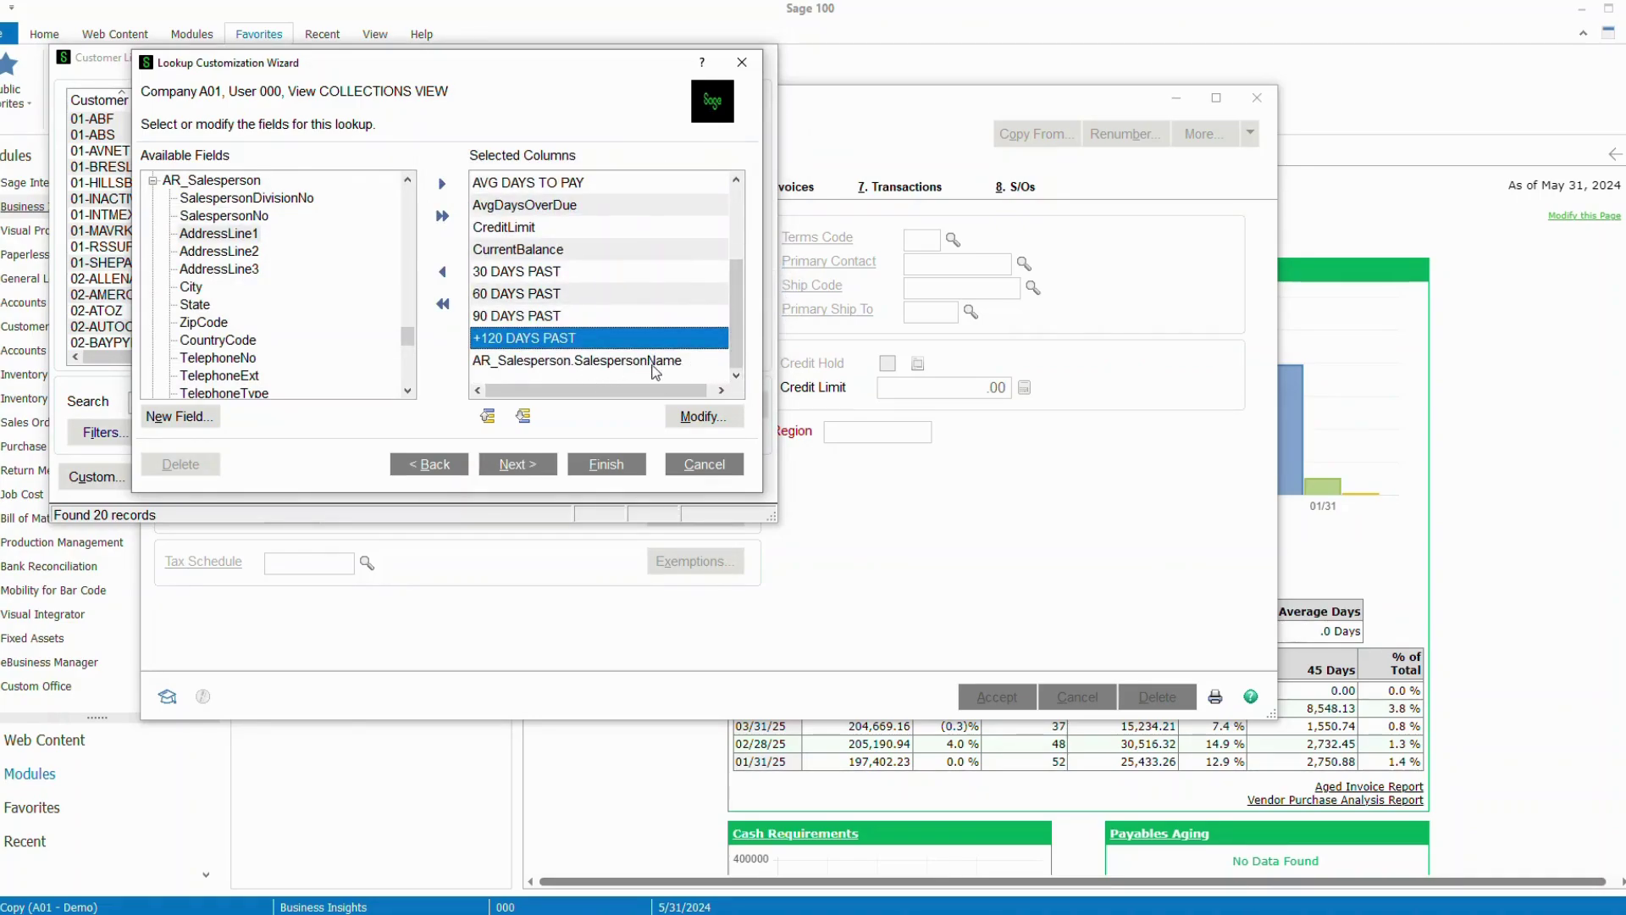
pyautogui.click(567, 363)
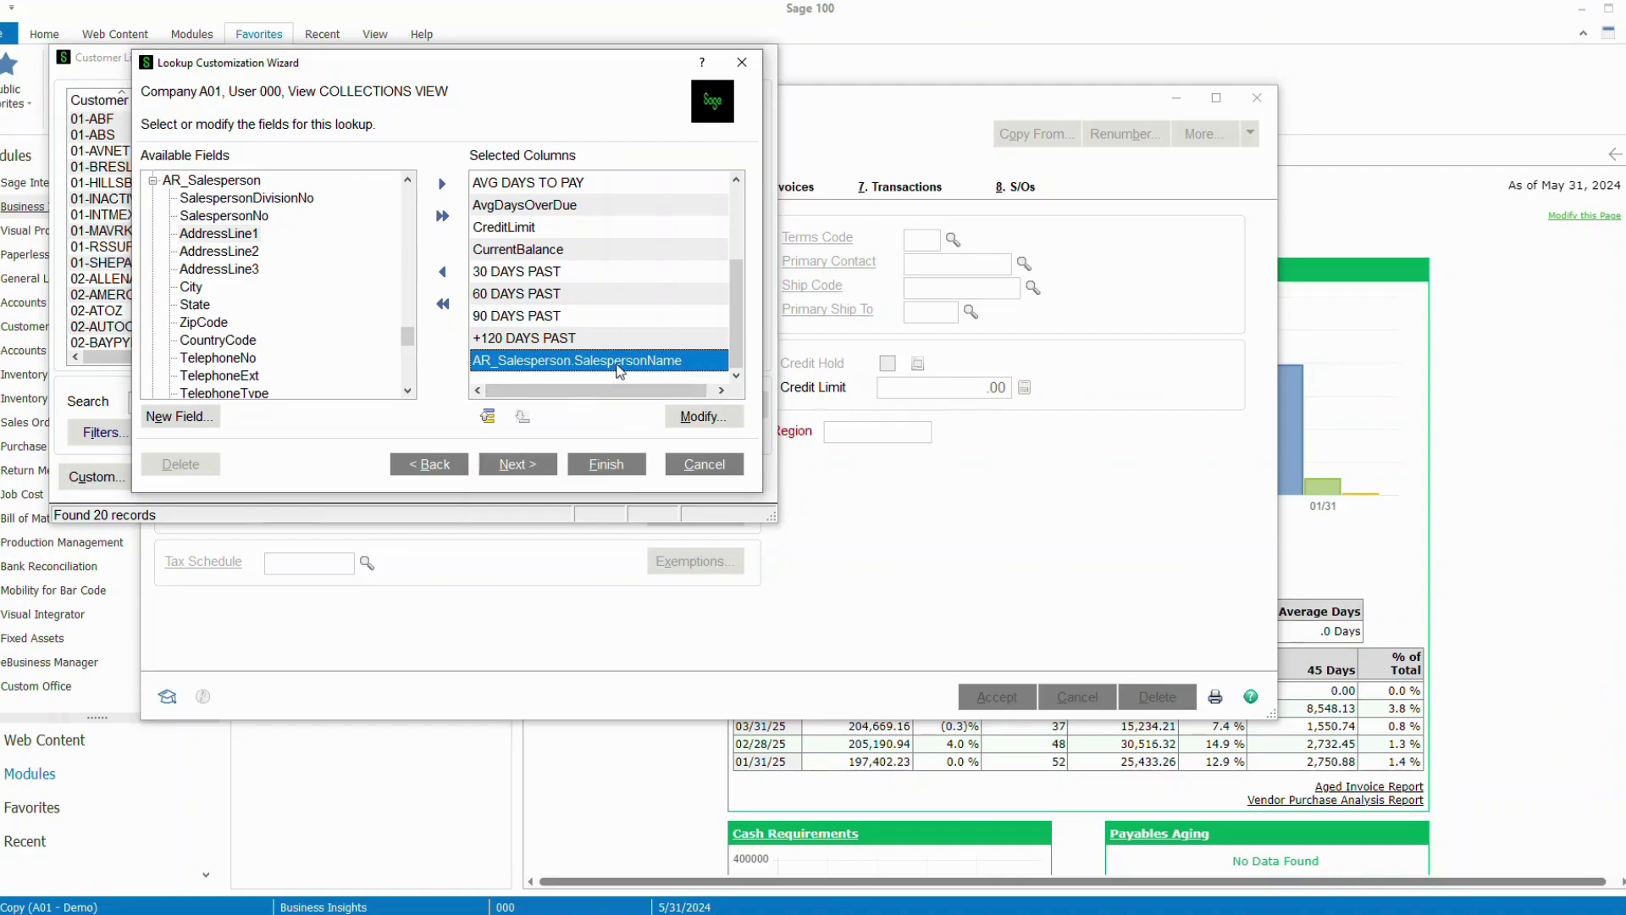
pyautogui.click(693, 419)
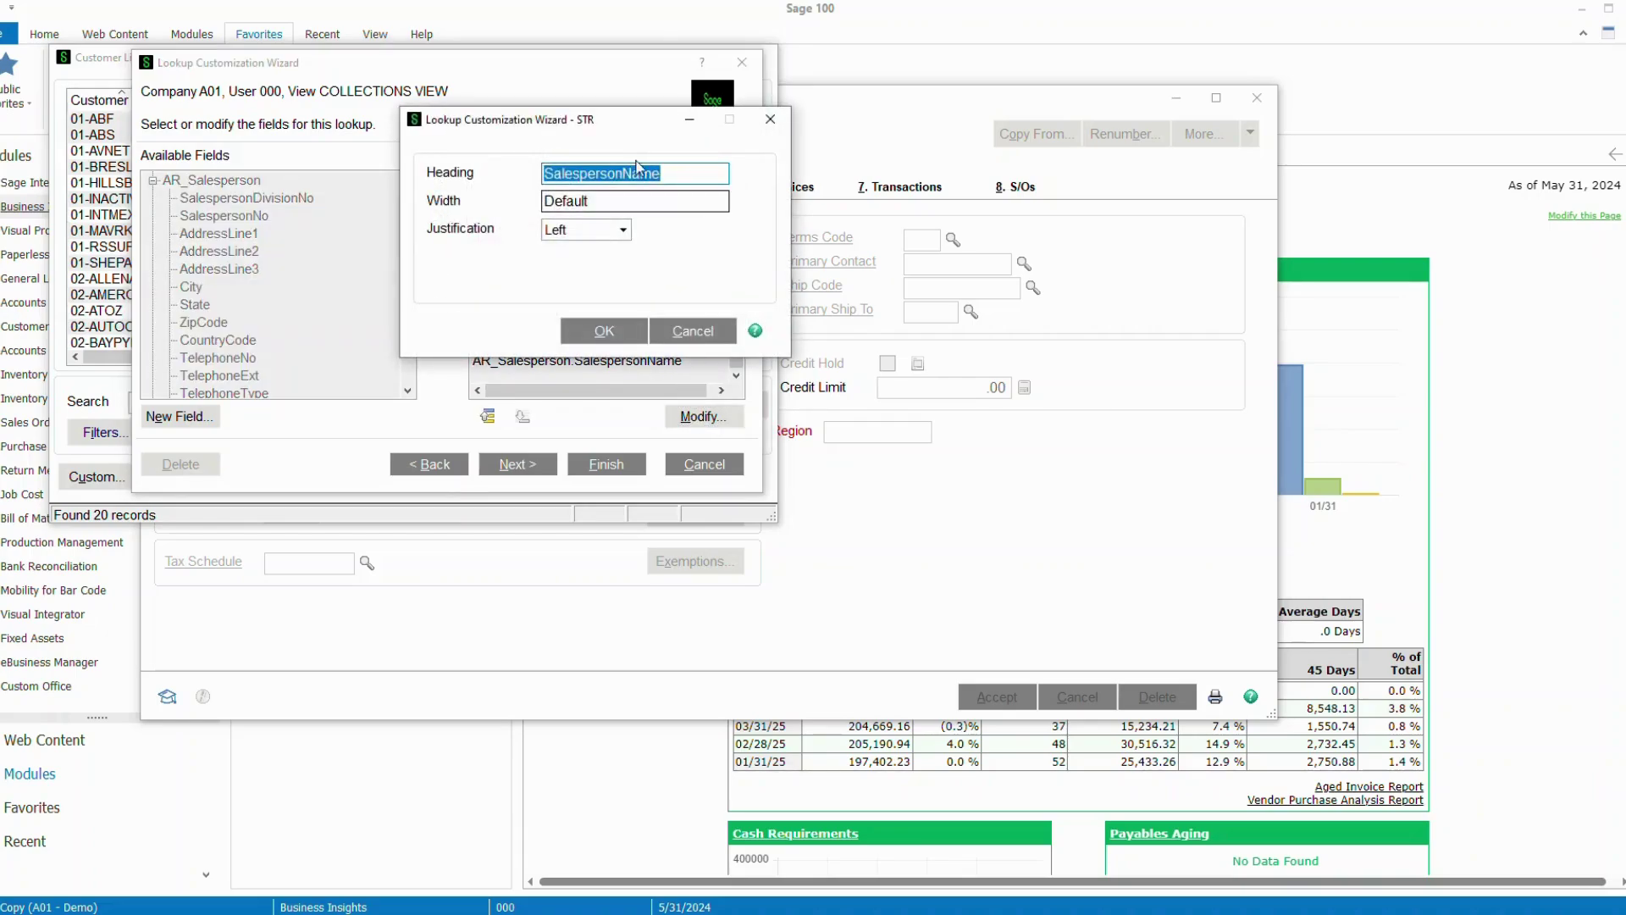
pyautogui.click(681, 174)
pyautogui.press('BackSpace')
pyautogui.press('BackSpace')
pyautogui.press('BackSpace')
pyautogui.press('BackSpace')
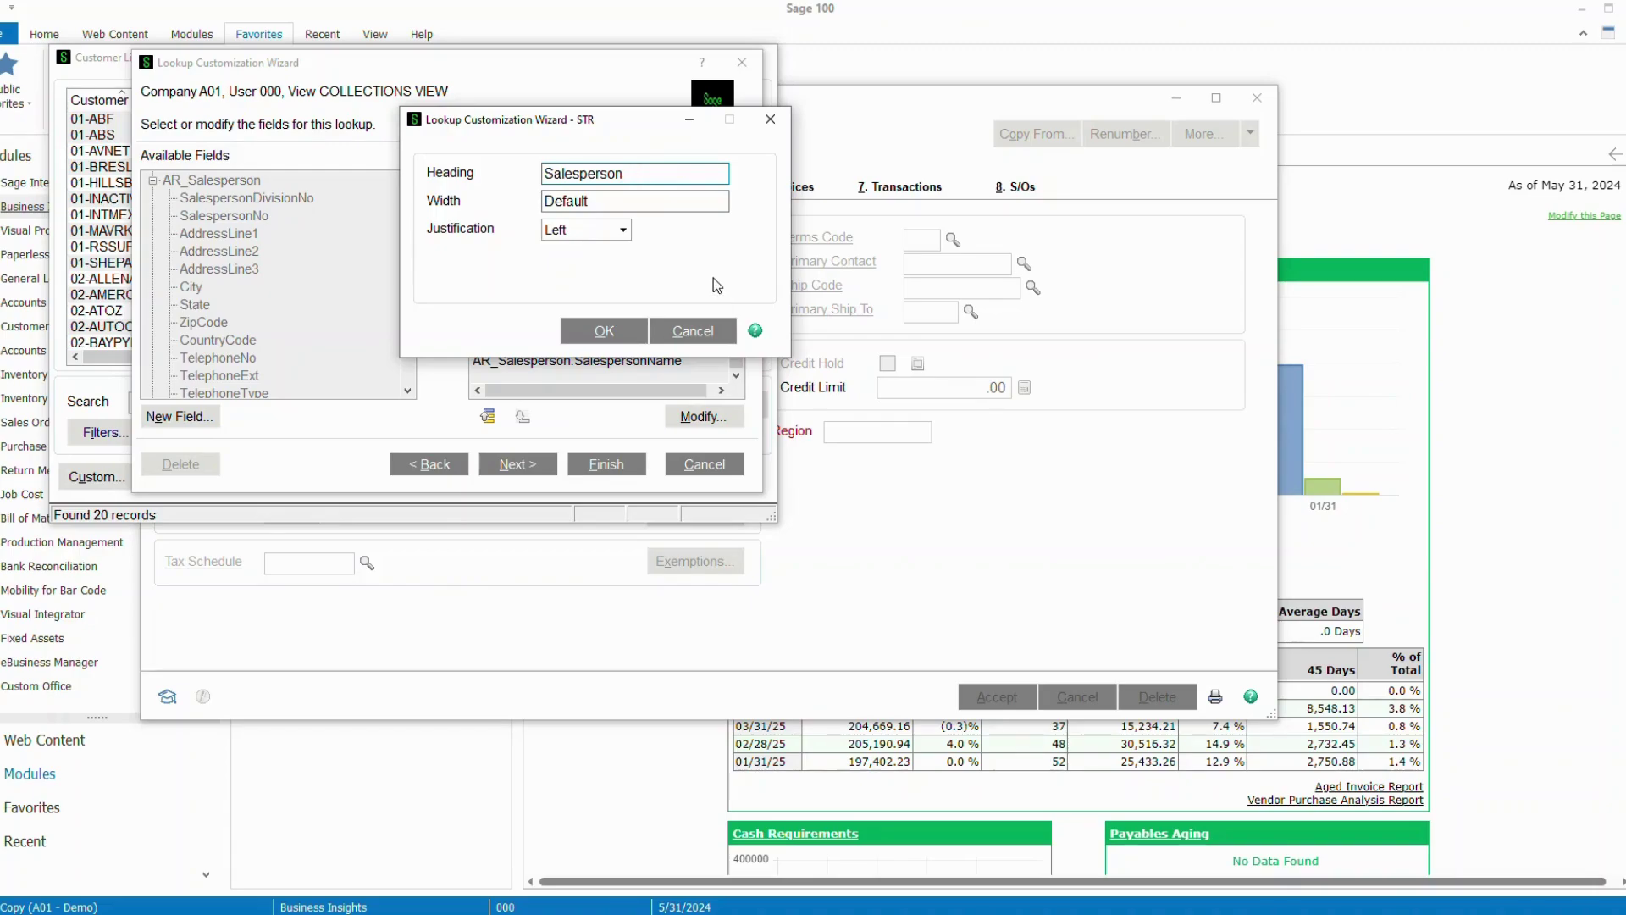
pyautogui.moveTo(610, 200); pyautogui.dragTo(515, 196)
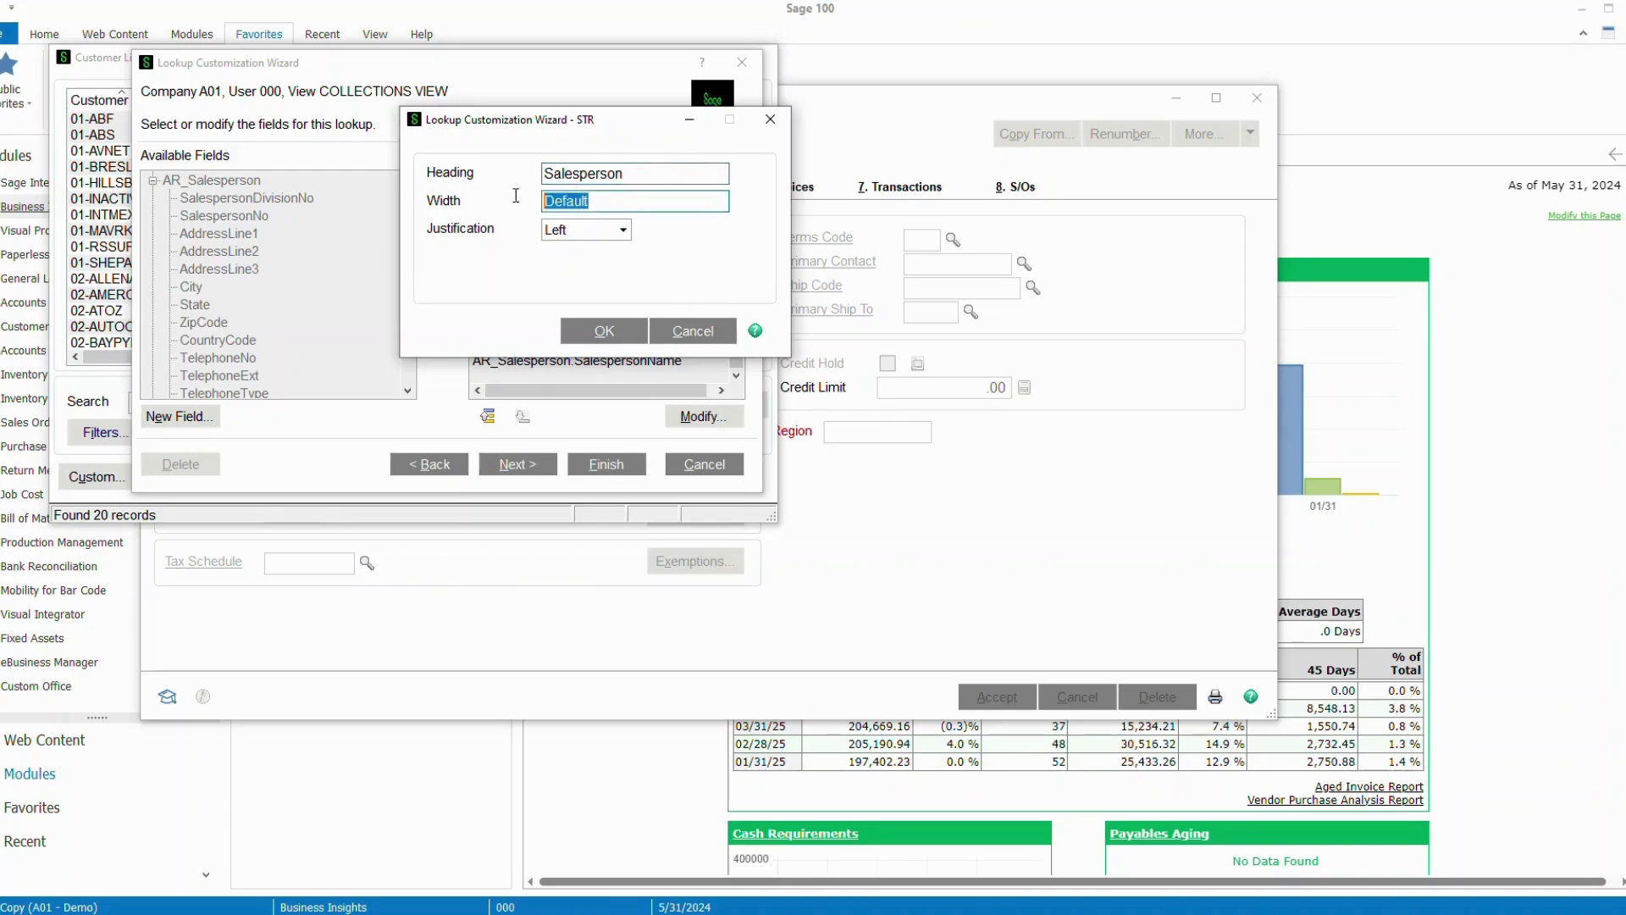
pyautogui.write('10')
pyautogui.click(591, 332)
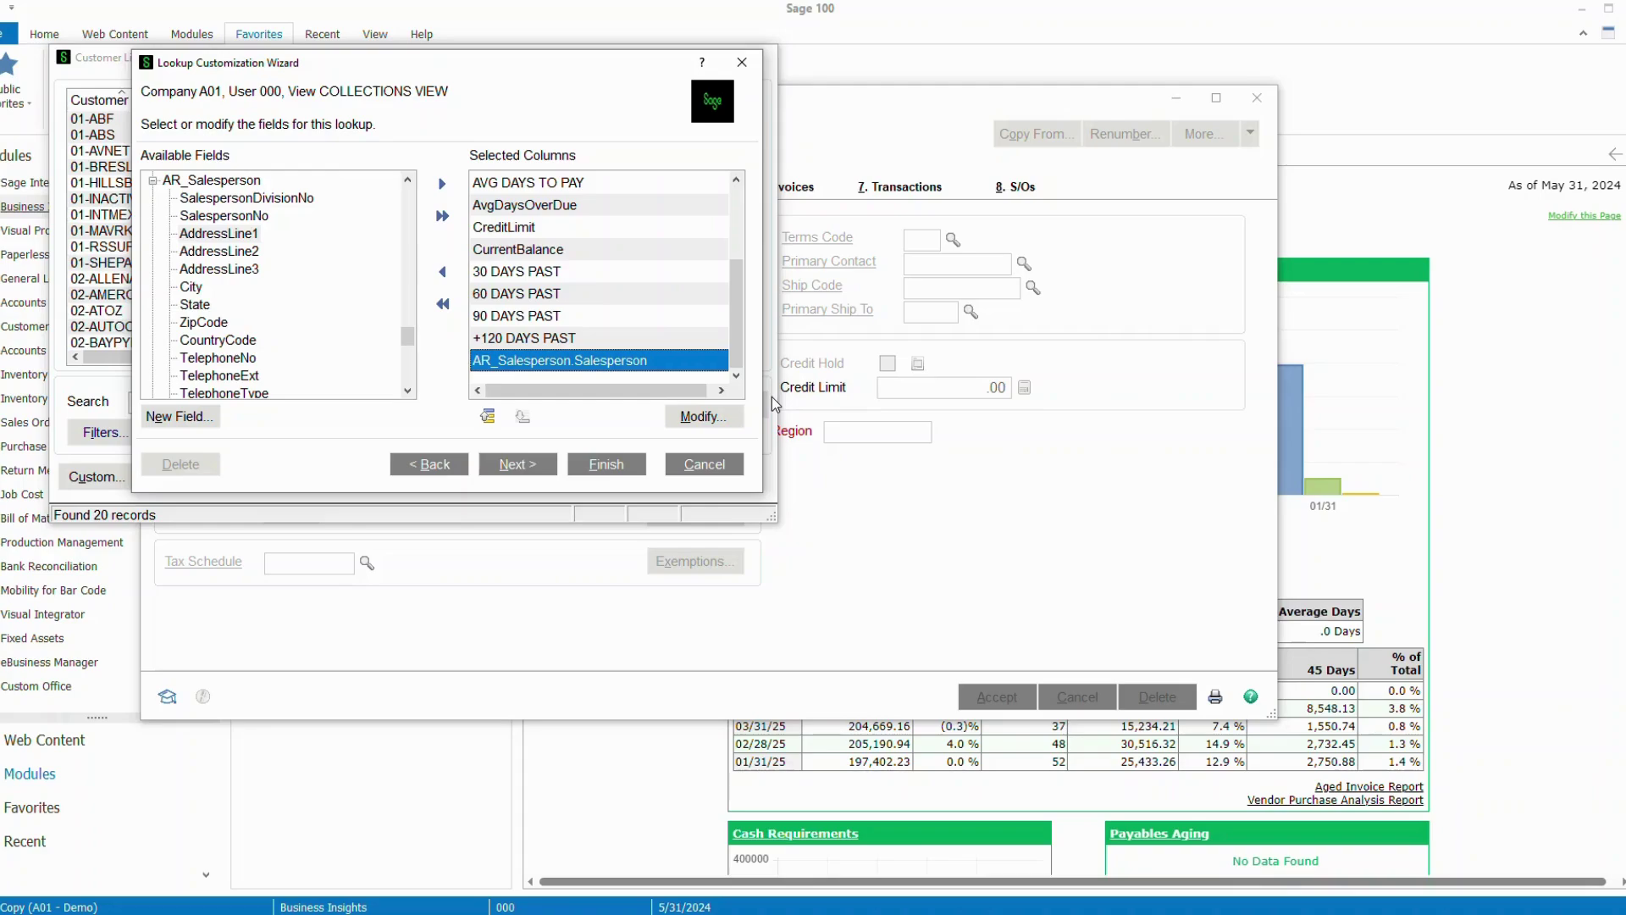
# - Start a new lookup field with the heading PAST DUE AMT and a width of 12
pyautogui.click(174, 415)
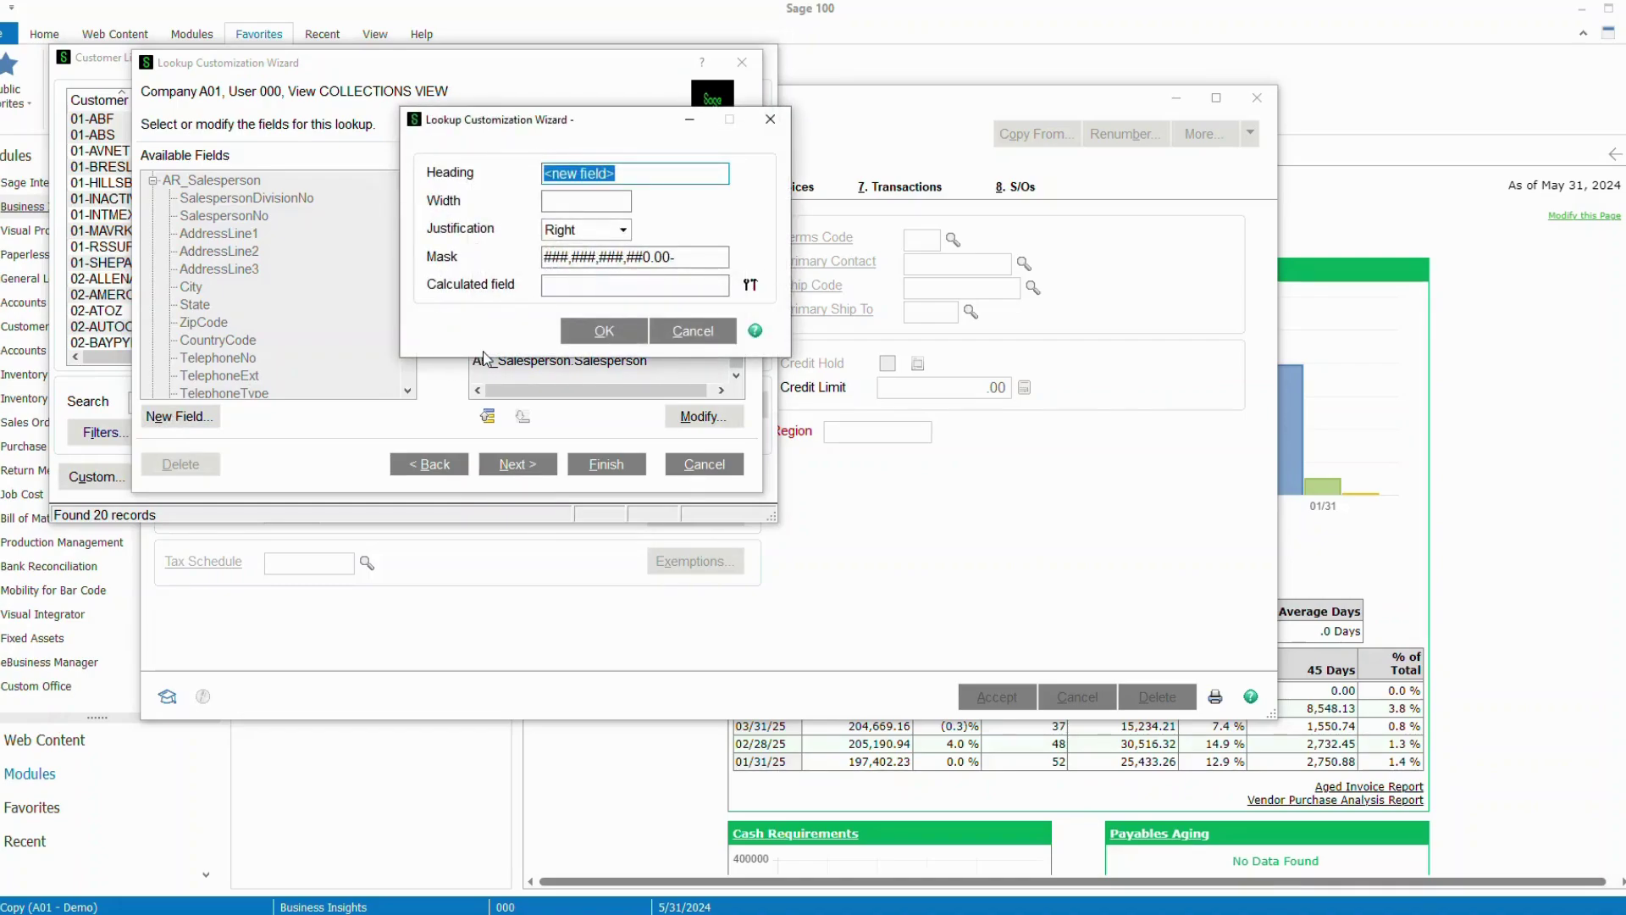
pyautogui.write('PAST DUE AMT')
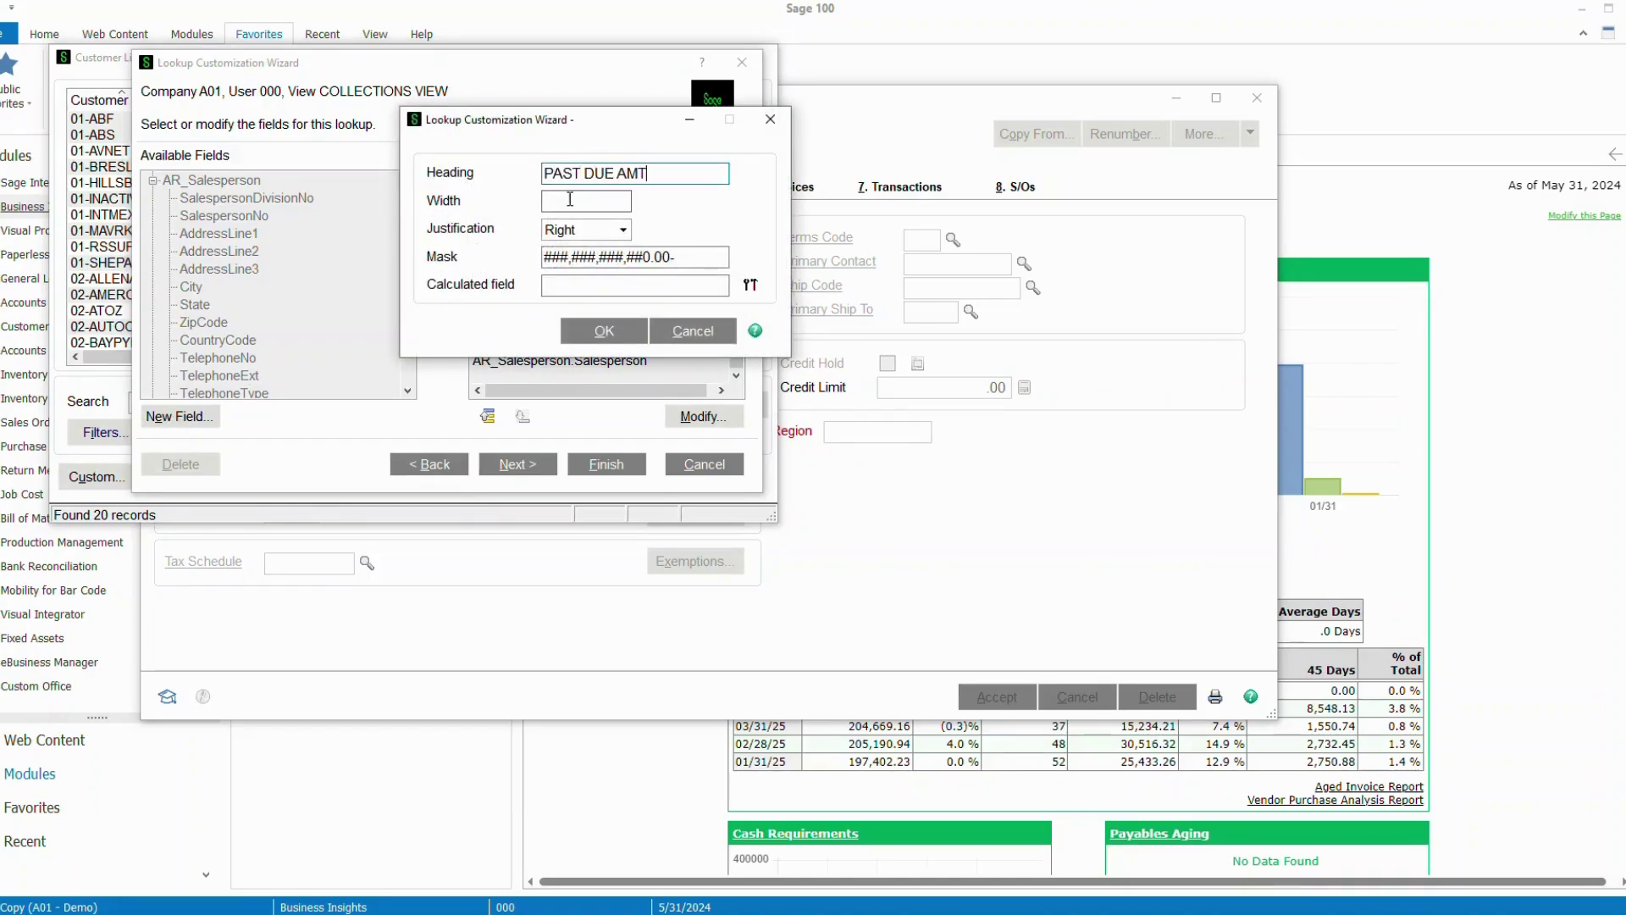
pyautogui.click(570, 199)
pyautogui.write('12')
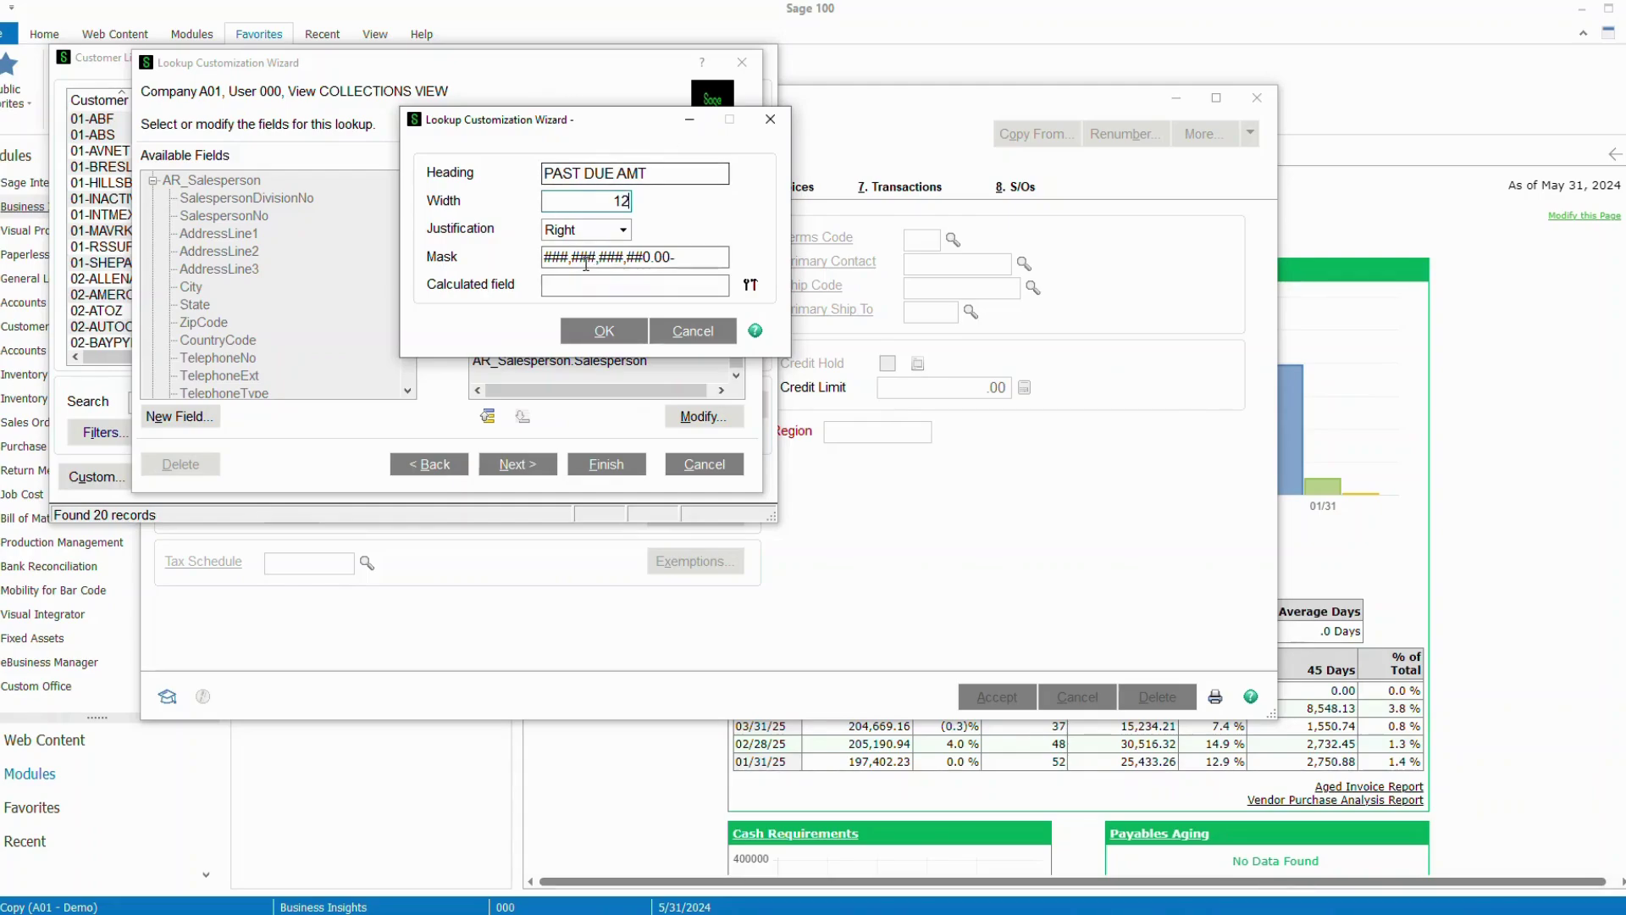
# - Define the PAST DUE AMT field's calculation as AgingCategory1+AgingCategory2+AgingCategory3+AgingCategory4 and add the field to the selected columns
pyautogui.click(619, 286)
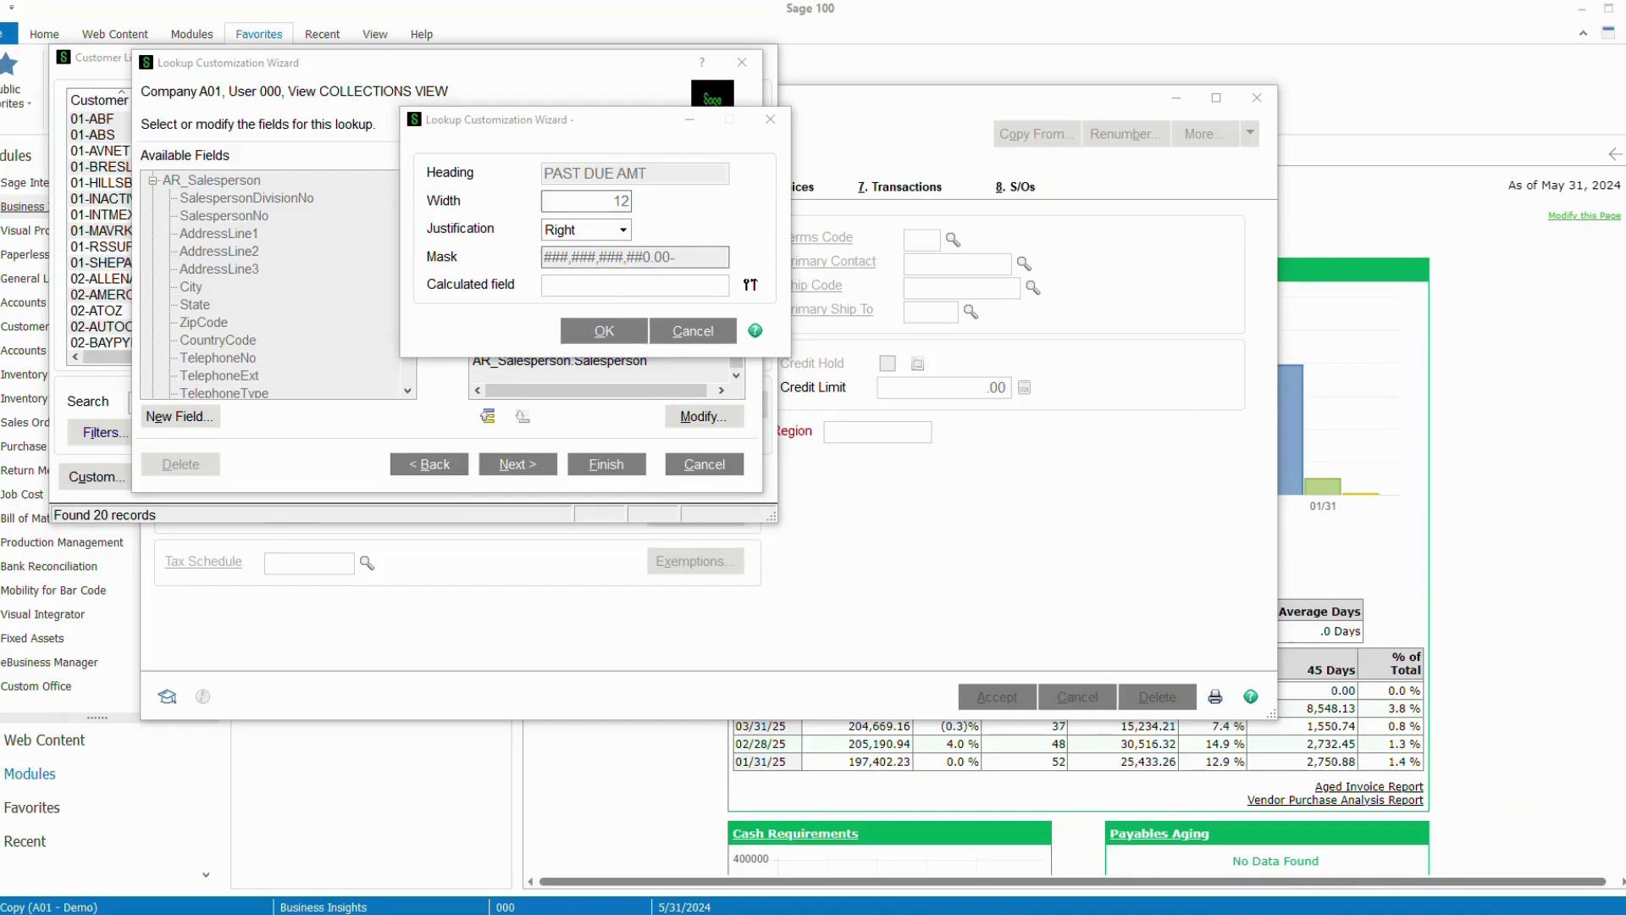
pyautogui.moveTo(593, 232); pyautogui.dragTo(887, 119)
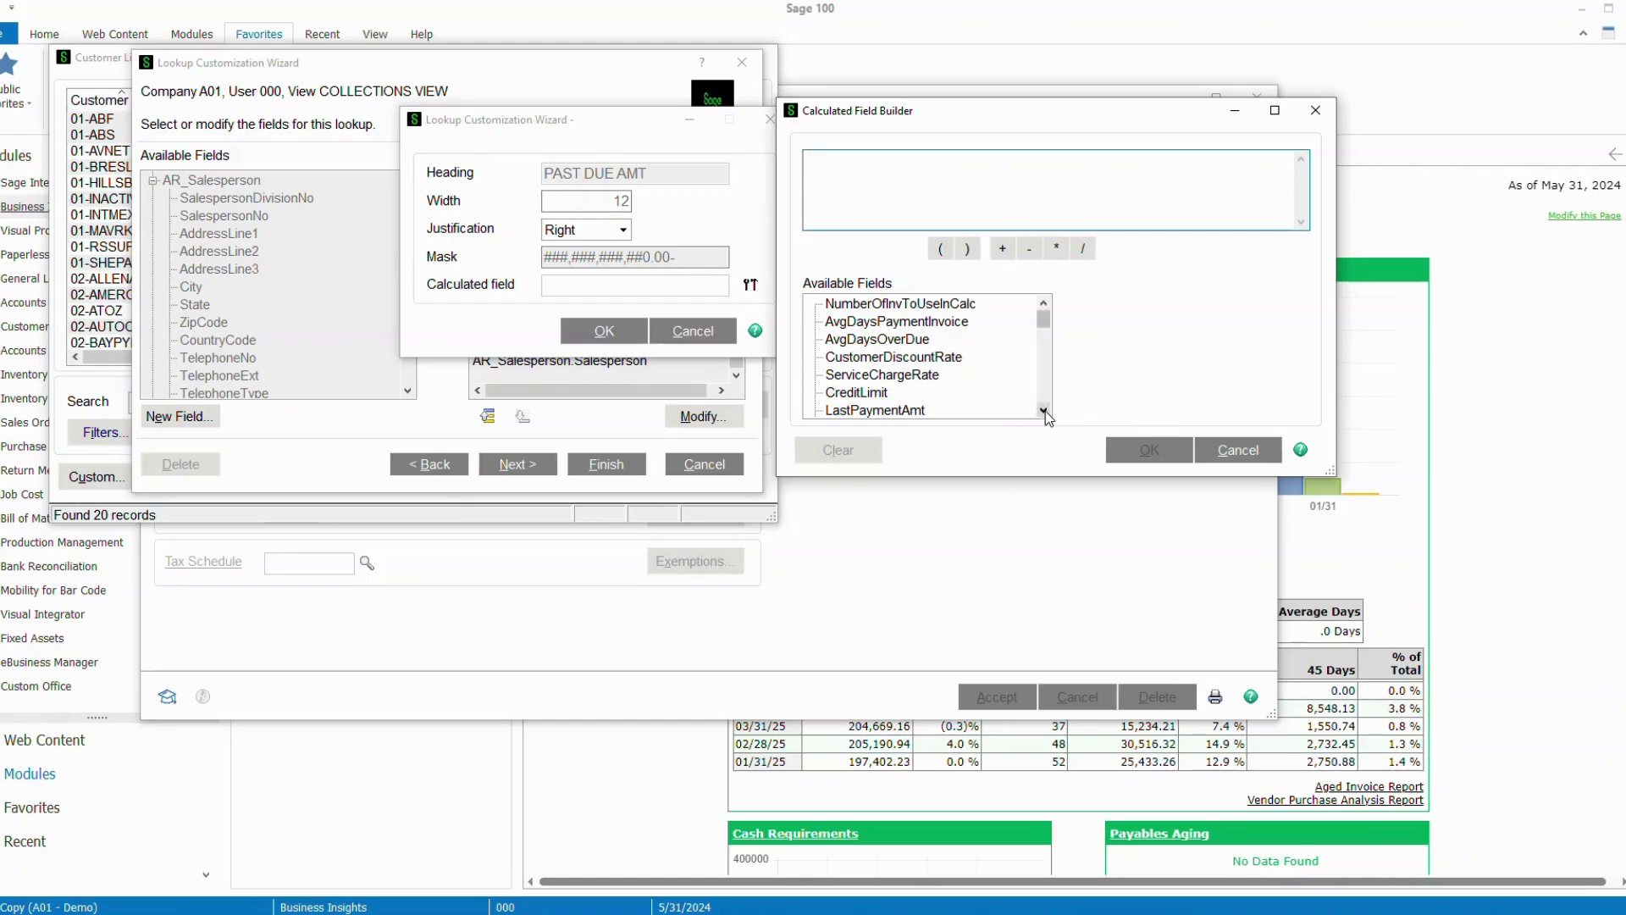
pyautogui.scroll(-8, 1043, 410)
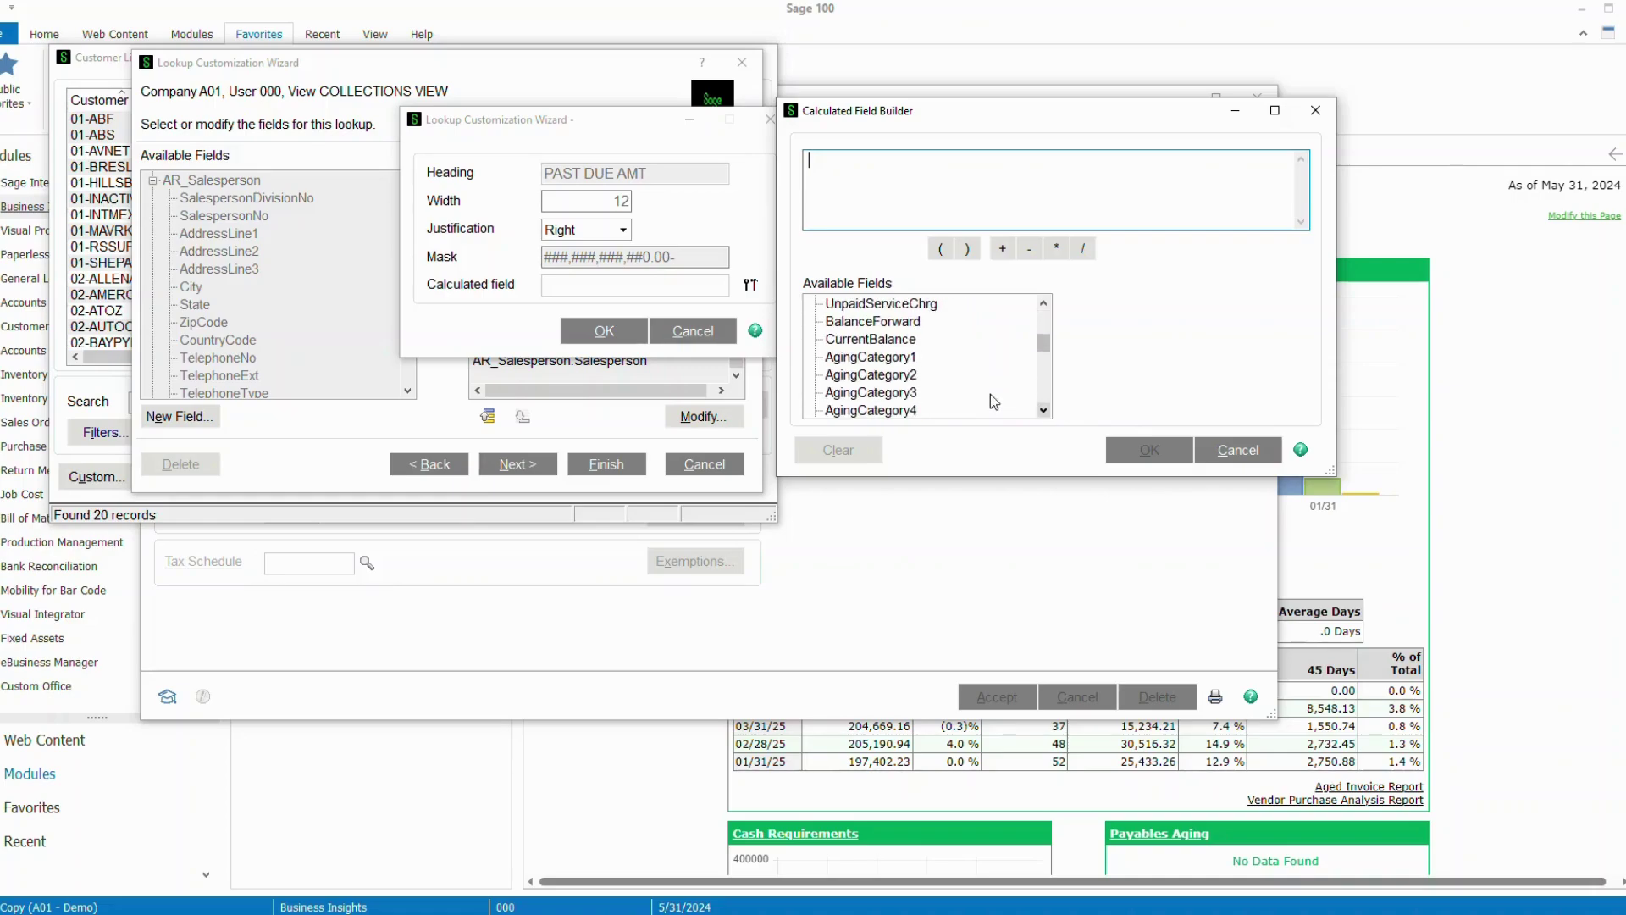
pyautogui.doubleClick(872, 356)
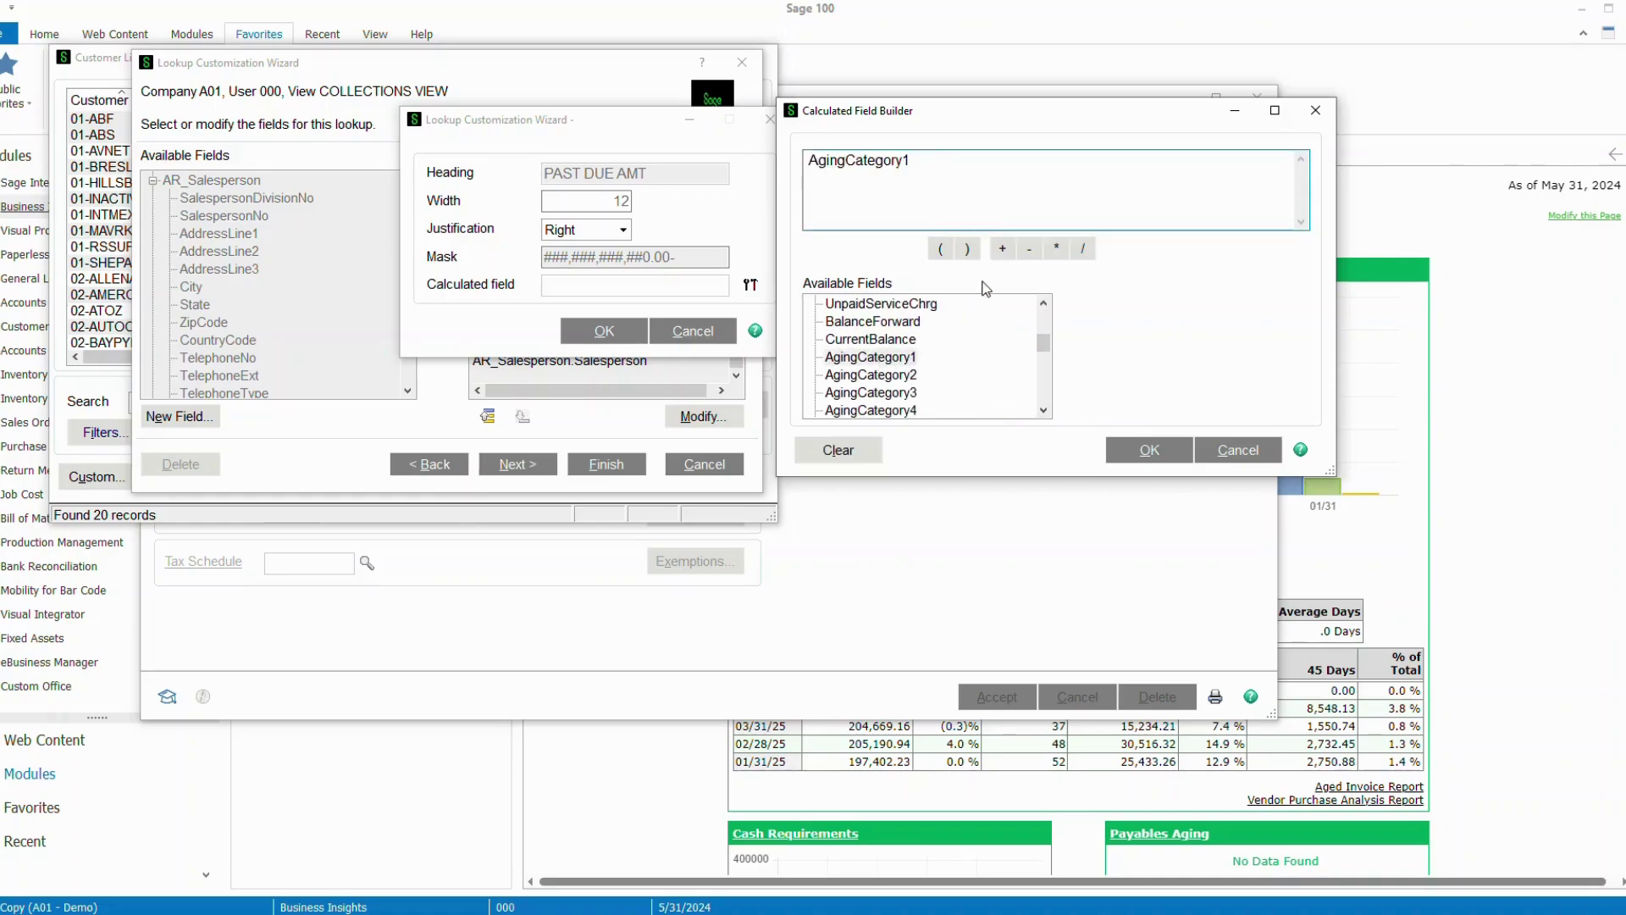
pyautogui.write('+')
pyautogui.click(881, 378)
pyautogui.doubleClick(881, 377)
pyautogui.write('+')
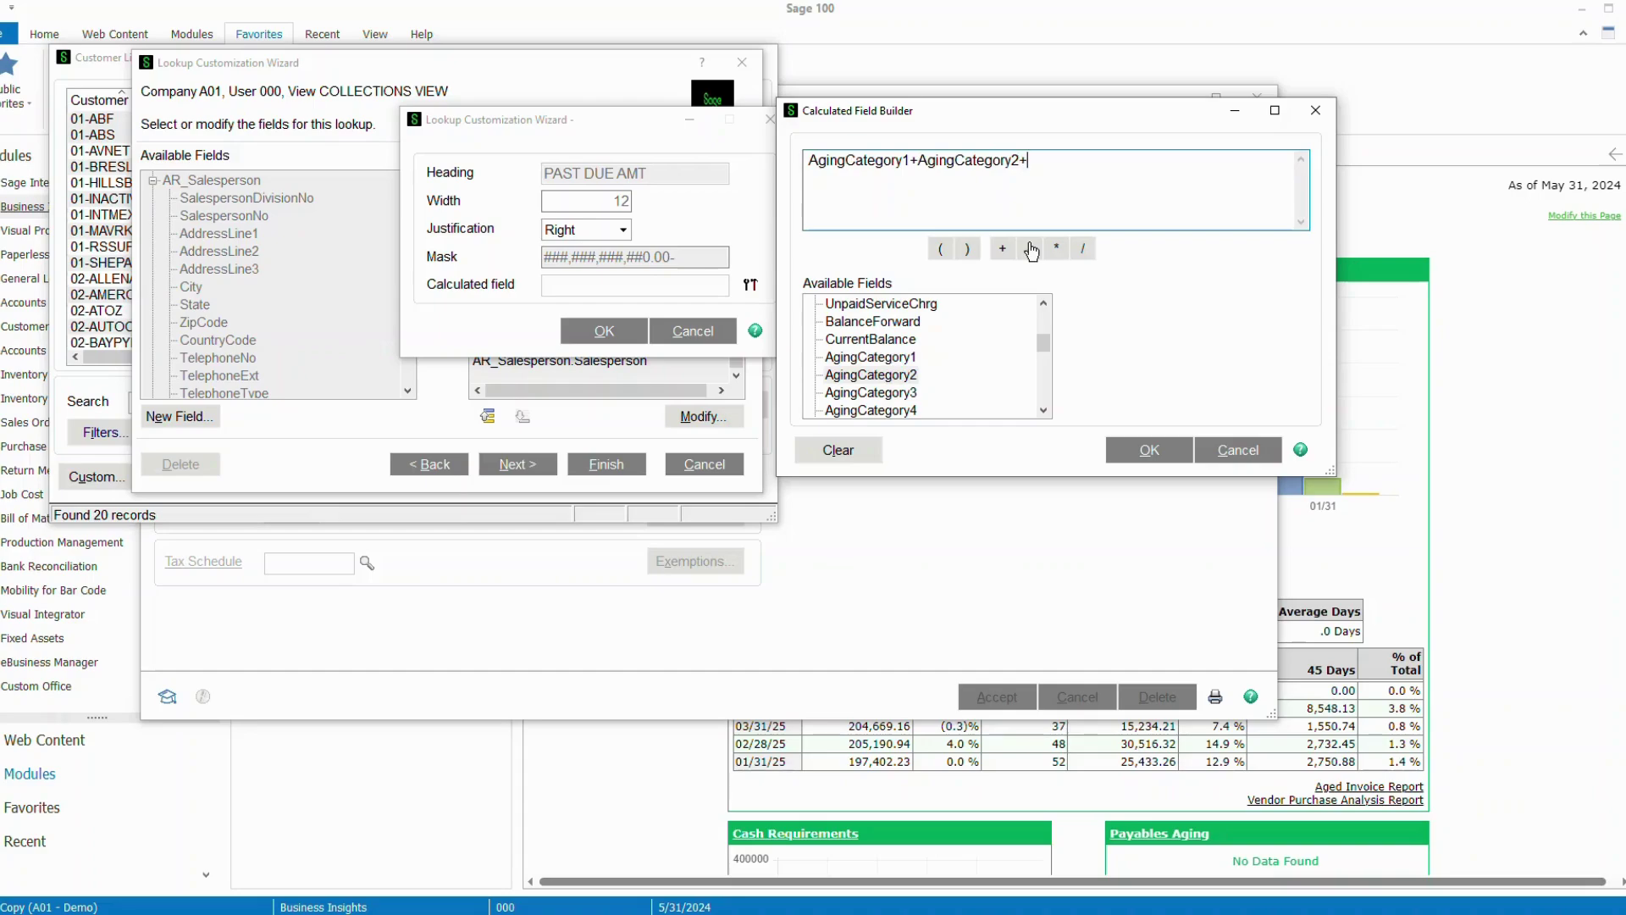
pyautogui.doubleClick(870, 394)
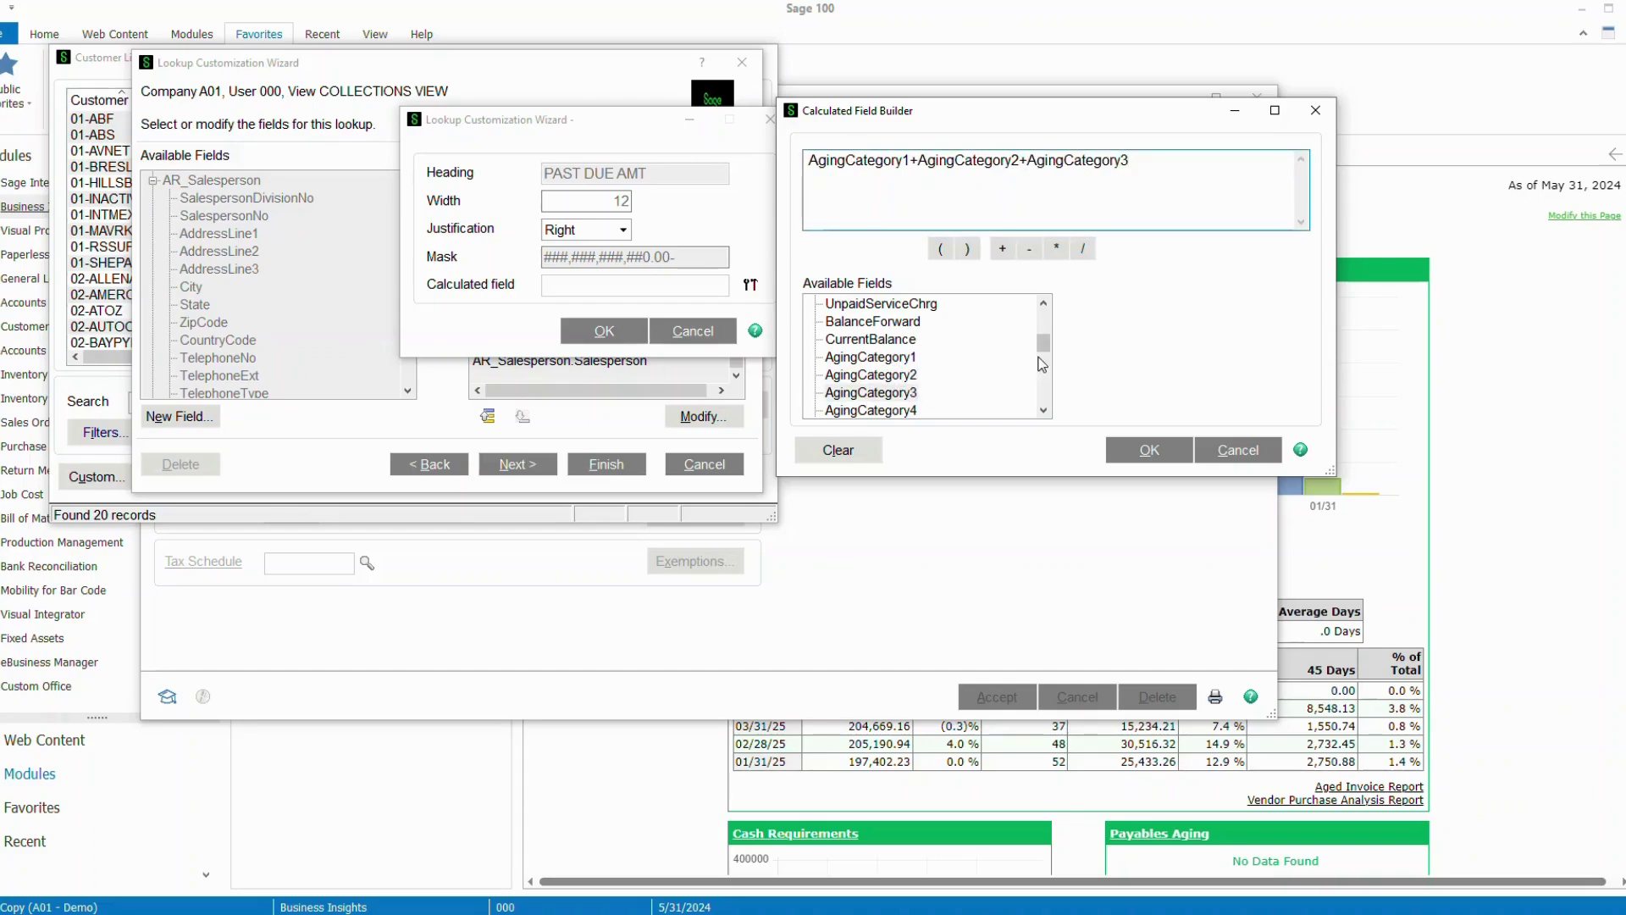
pyautogui.write('+')
pyautogui.click(904, 411)
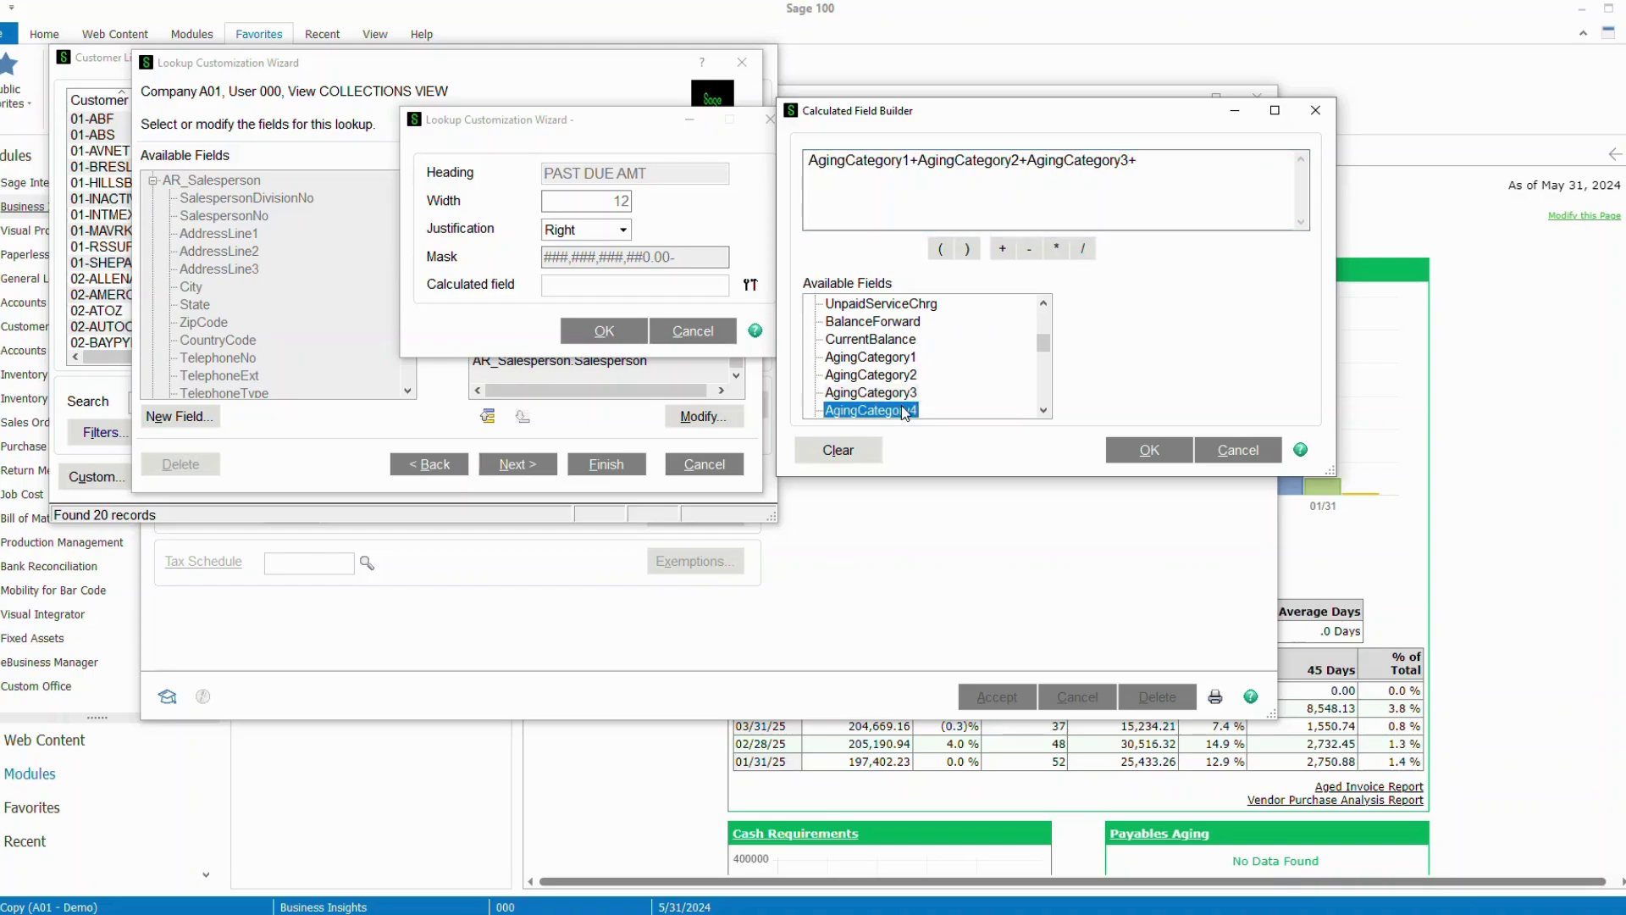
pyautogui.doubleClick(905, 411)
pyautogui.click(1150, 453)
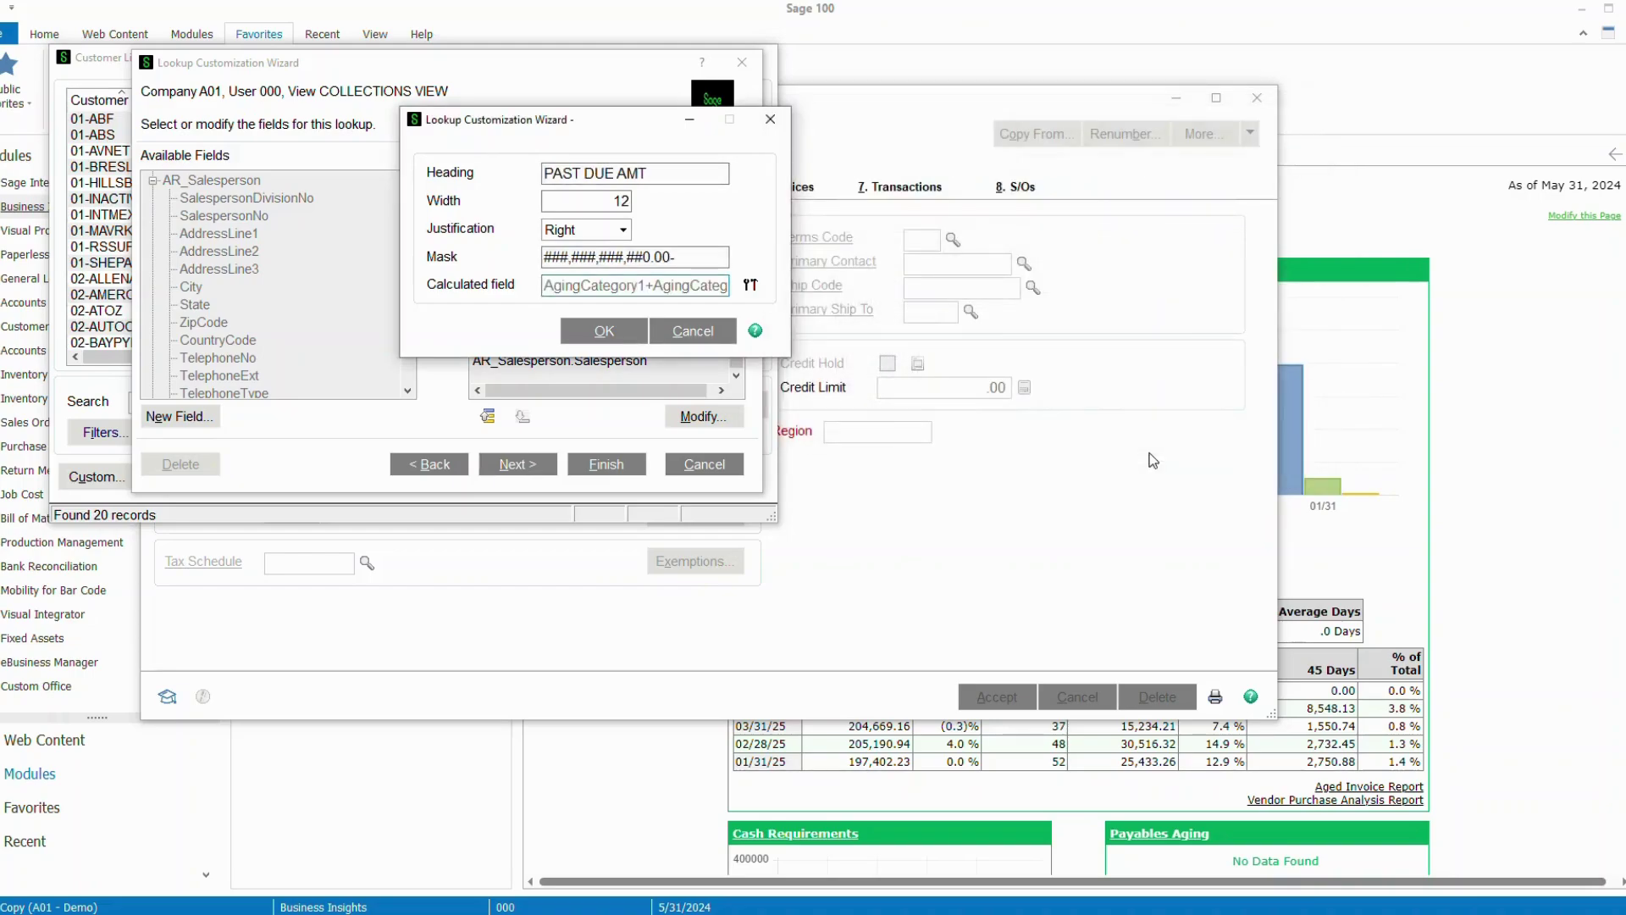
pyautogui.click(604, 332)
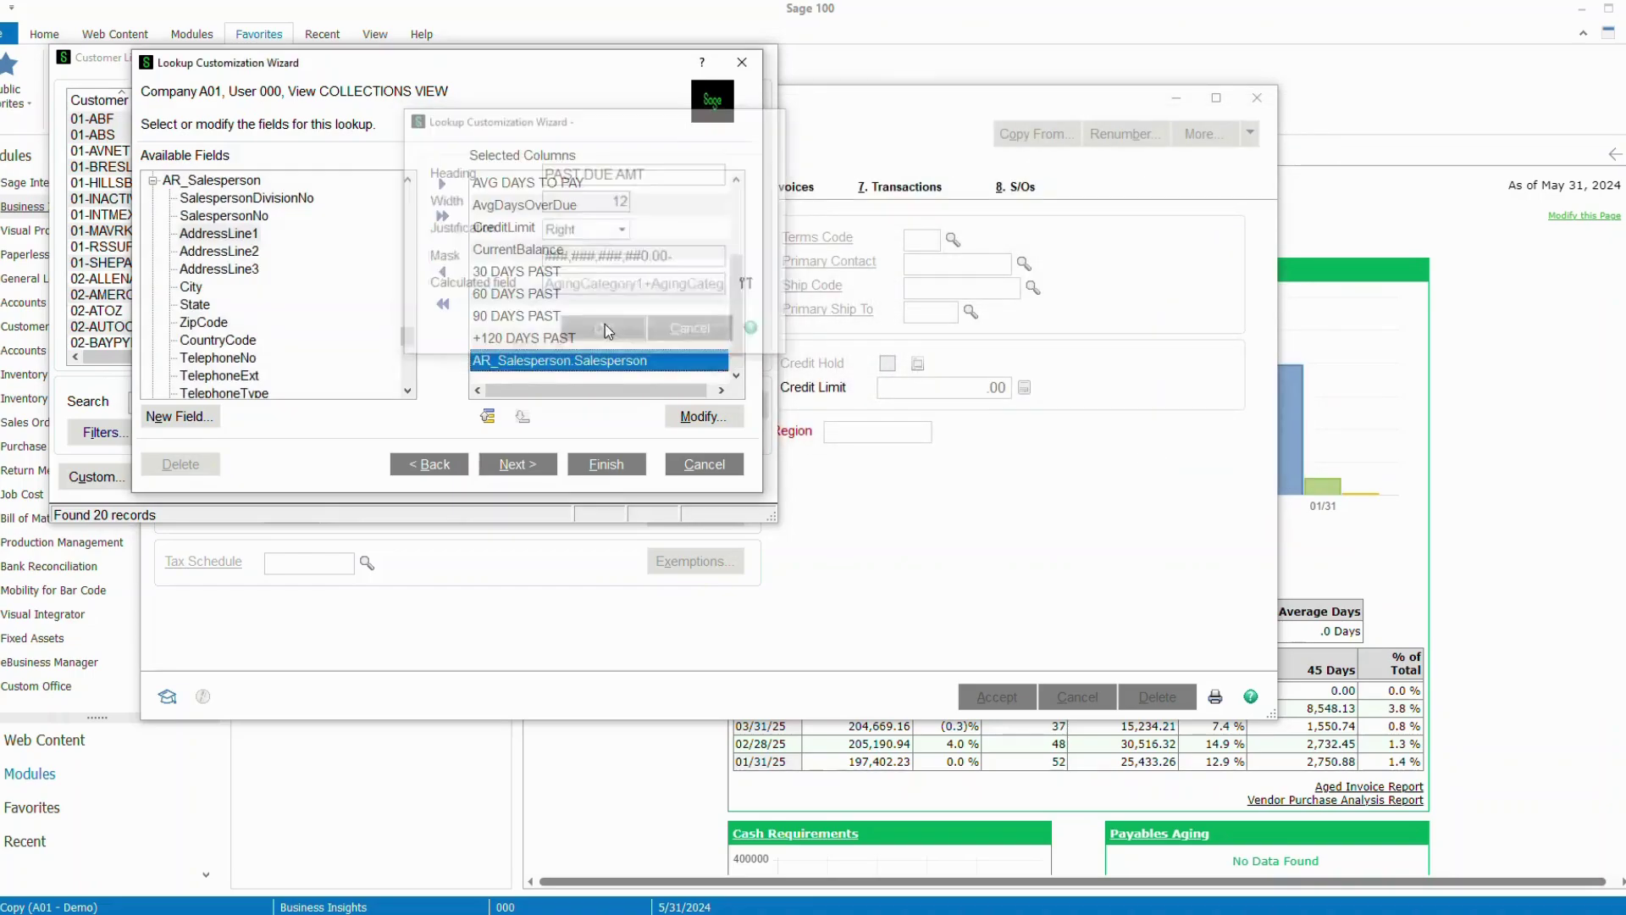
# - Move the PAST DUE AMT column up so it sits between CurrentBalance and 30 DAYS PAST
pyautogui.scroll(-1, 739, 345)
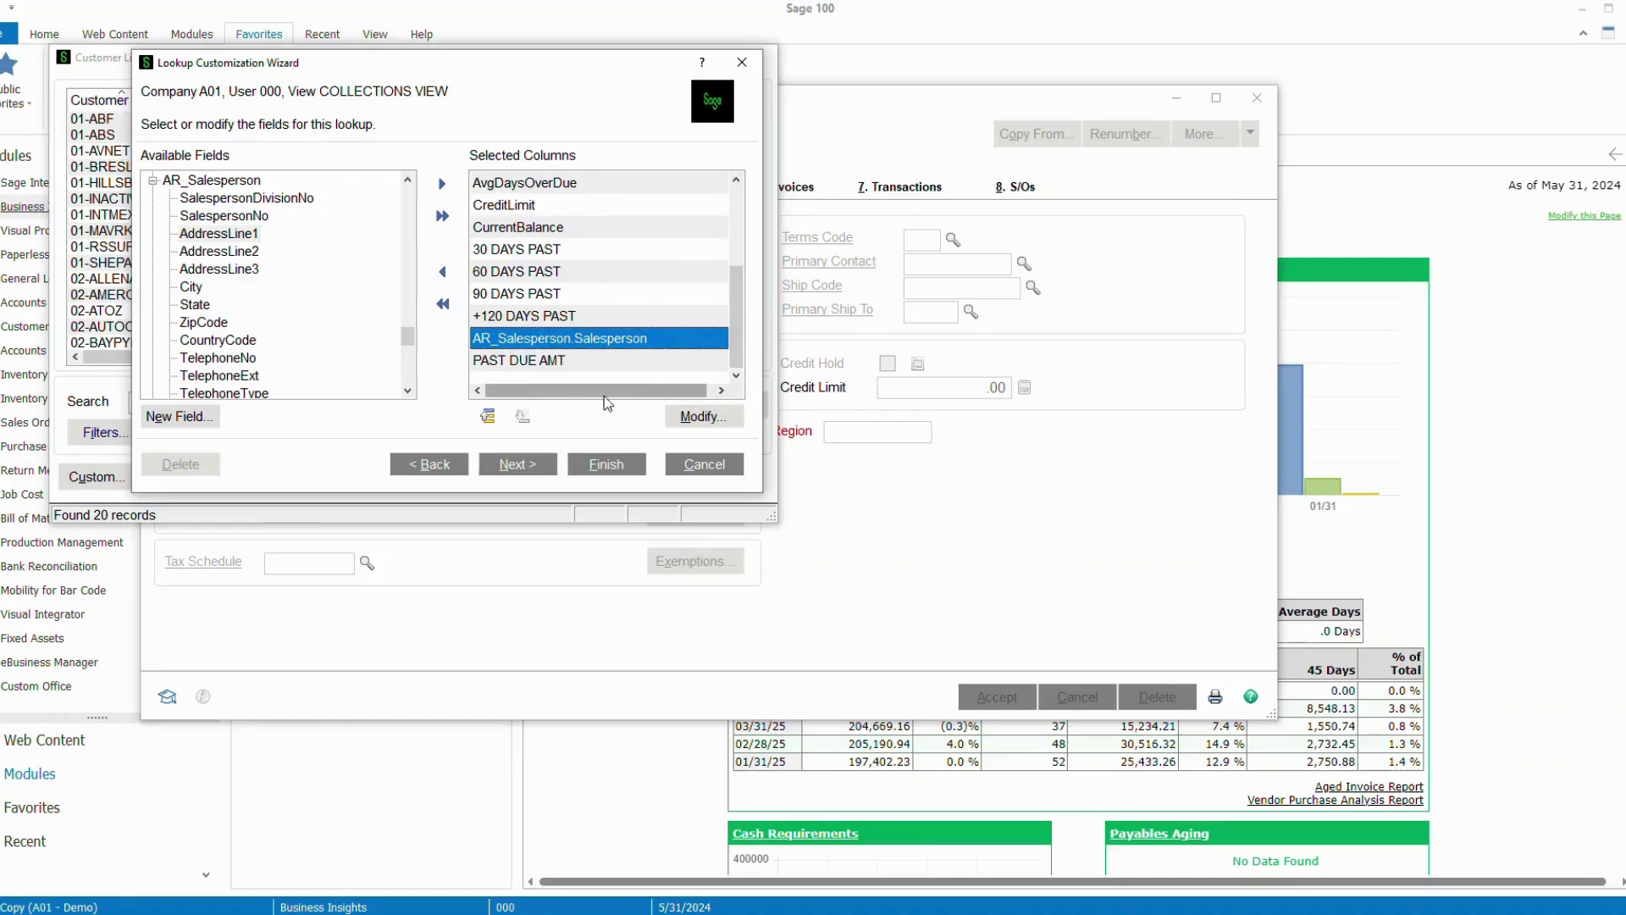
pyautogui.click(535, 359)
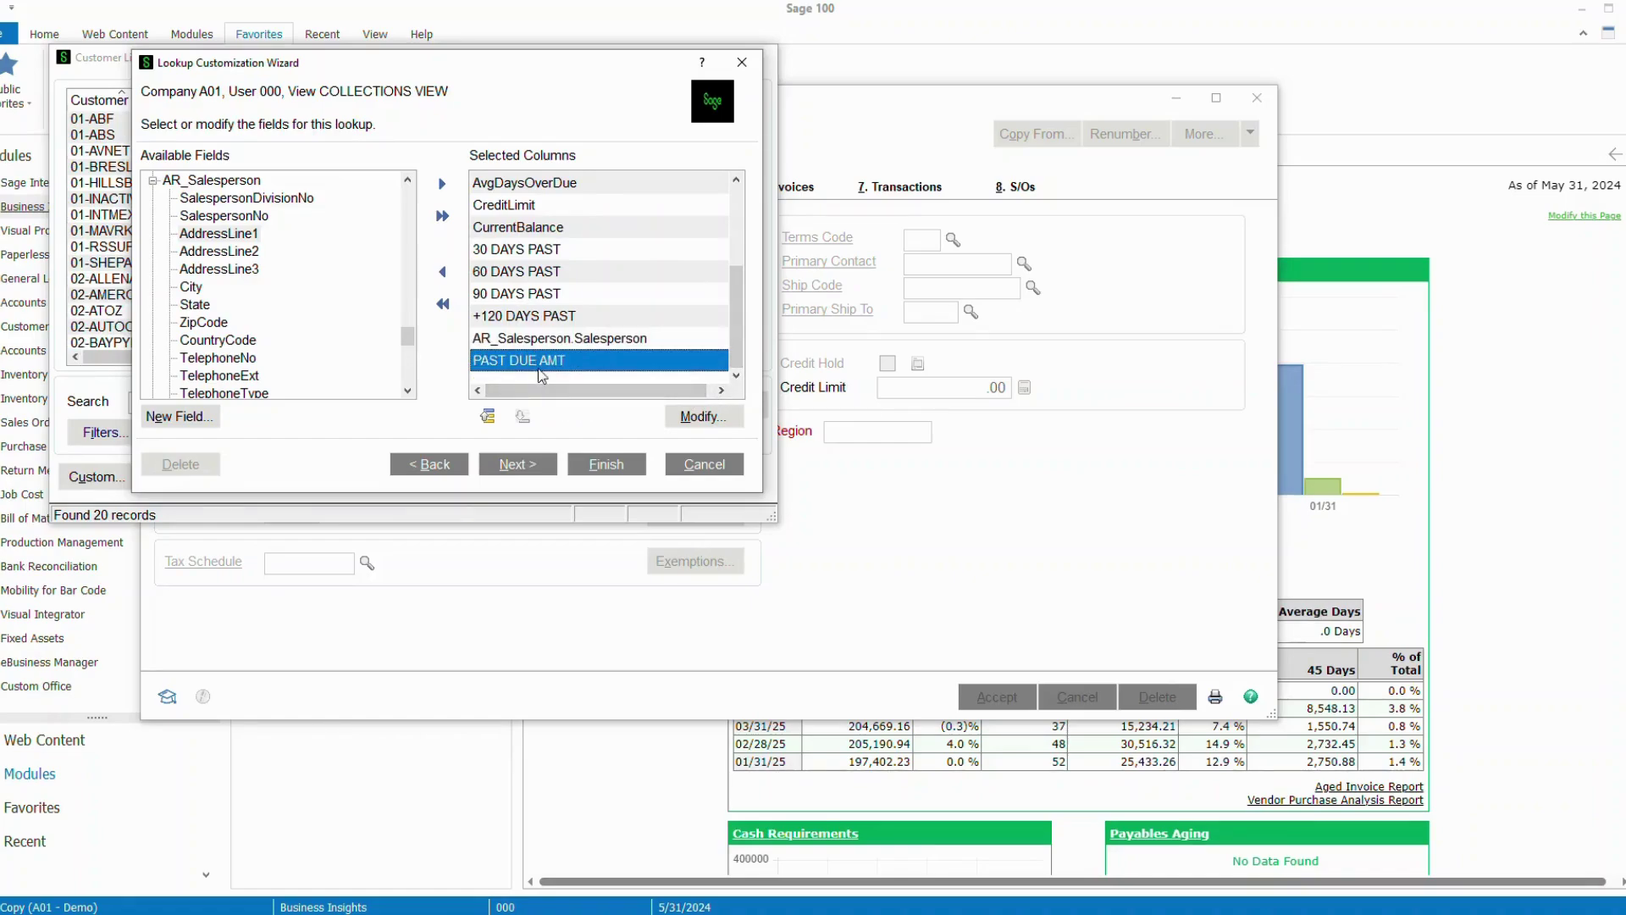
pyautogui.click(488, 416)
pyautogui.click(488, 416)
pyautogui.click(488, 417)
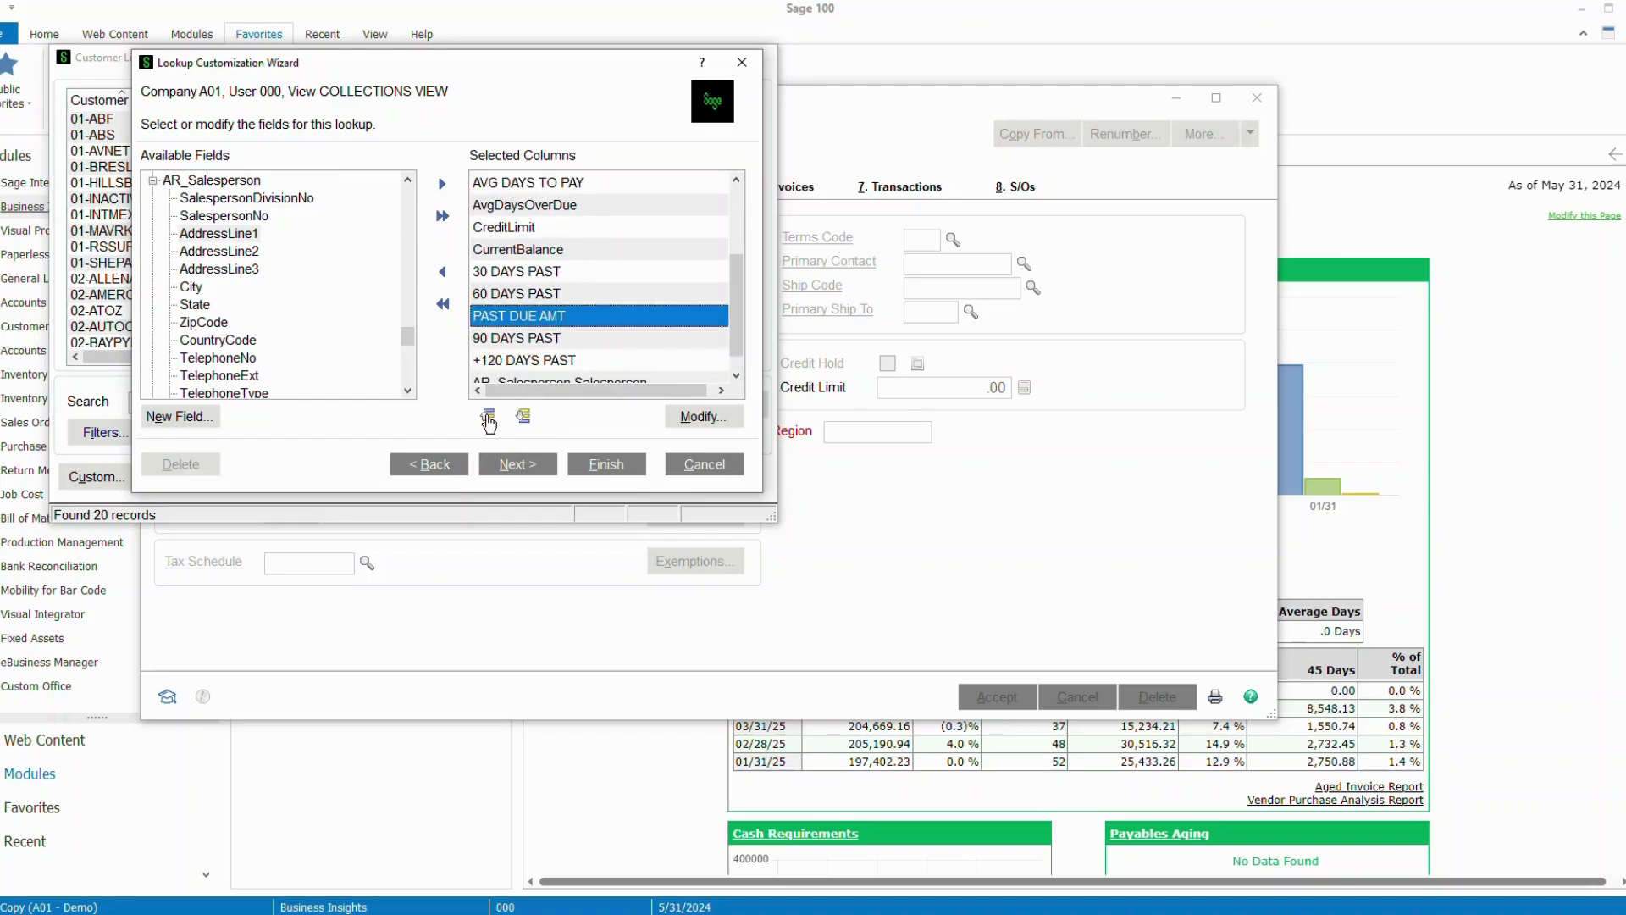
pyautogui.click(488, 417)
pyautogui.click(488, 417)
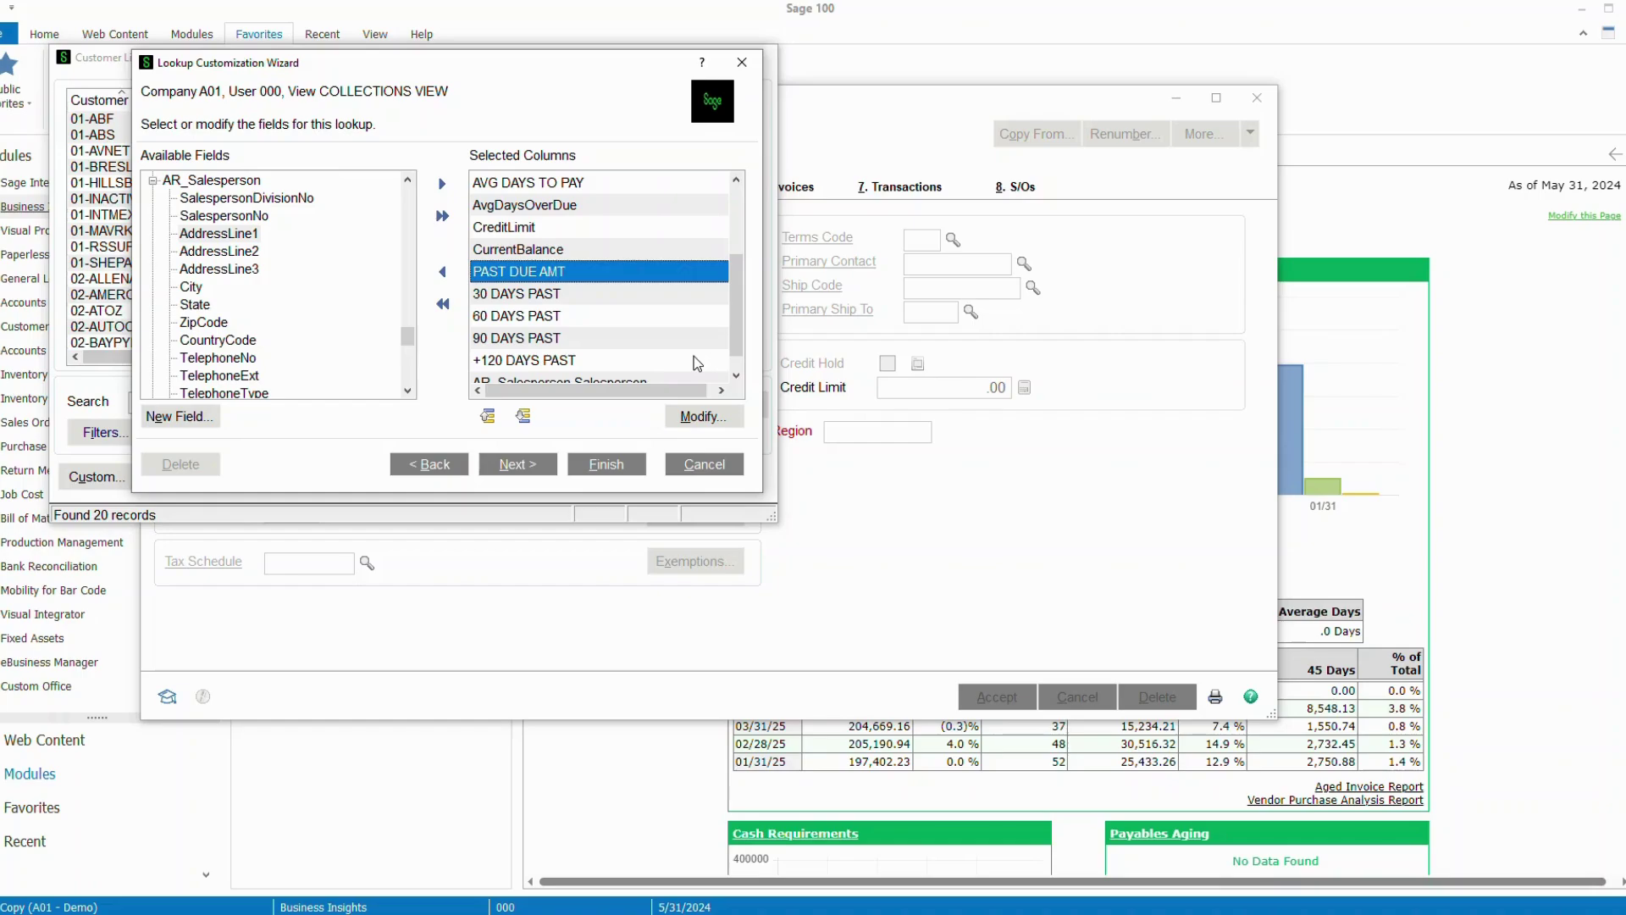
# - Add a custom filter for PAST DUE AMT greater than 0.01 and proceed to the lookup's final selections
pyautogui.click(607, 468)
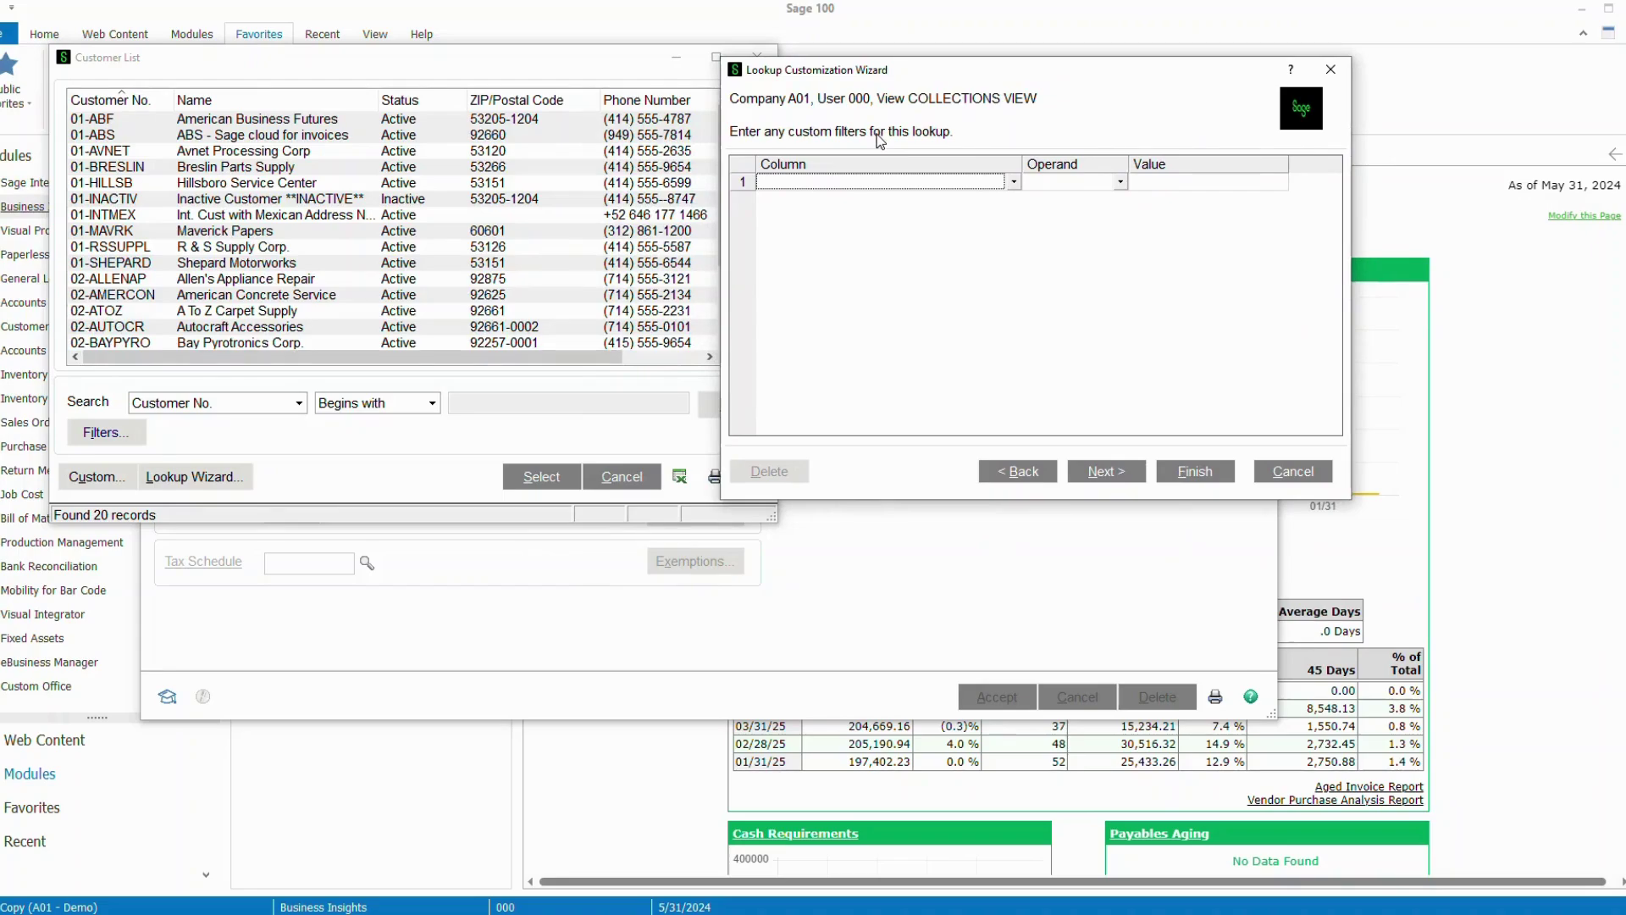
pyautogui.click(1014, 182)
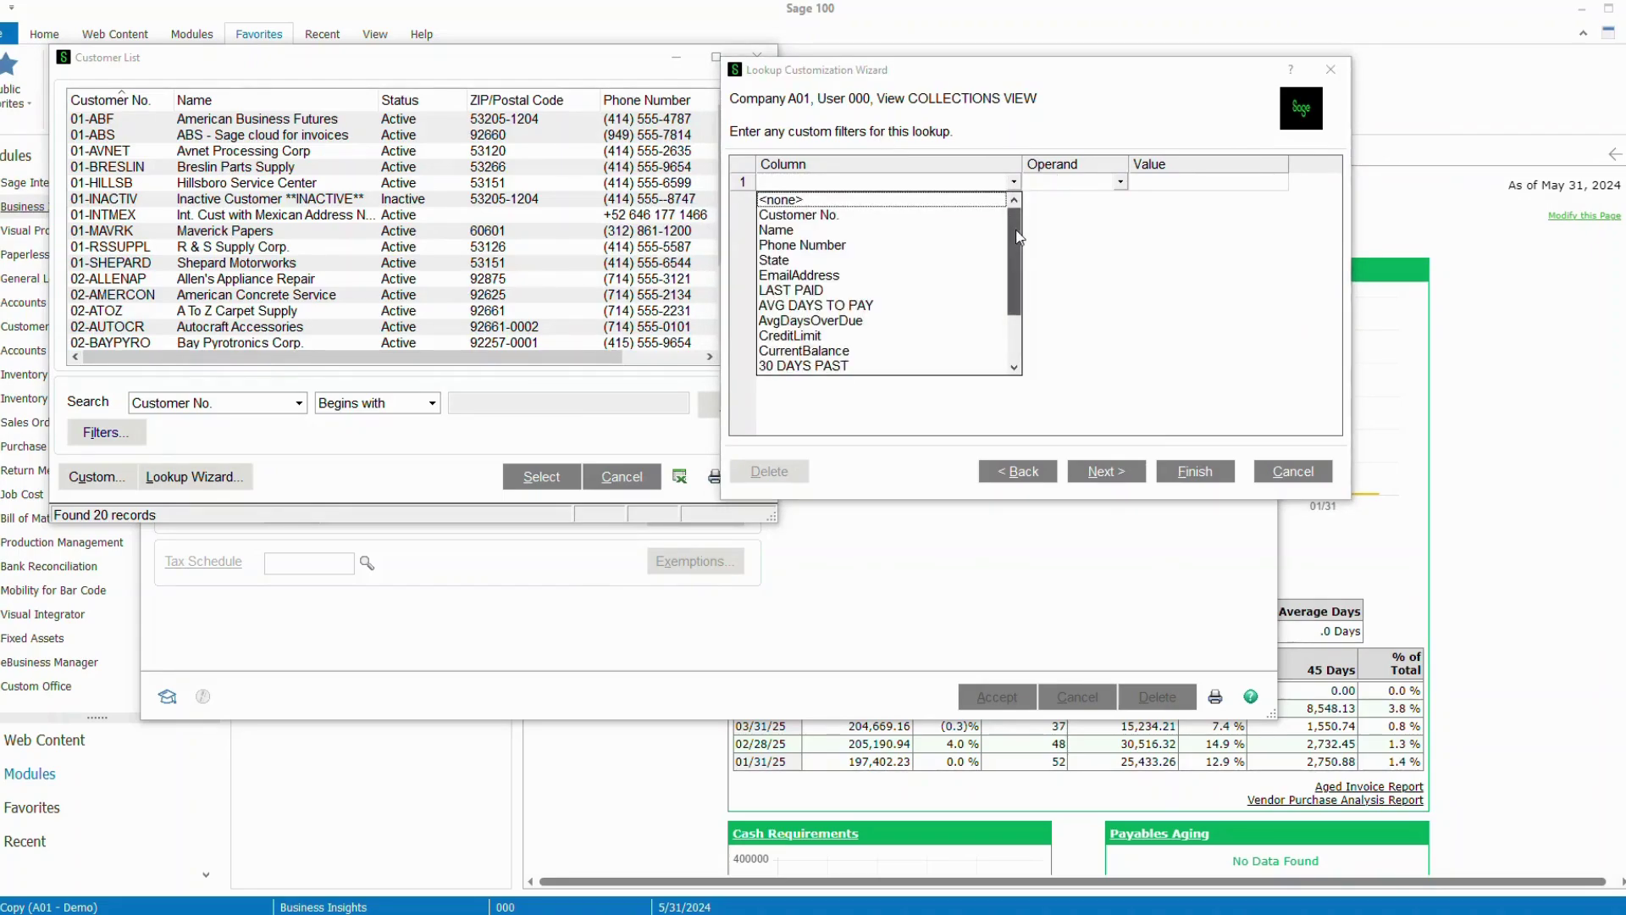
pyautogui.moveTo(1015, 229); pyautogui.dragTo(1008, 302)
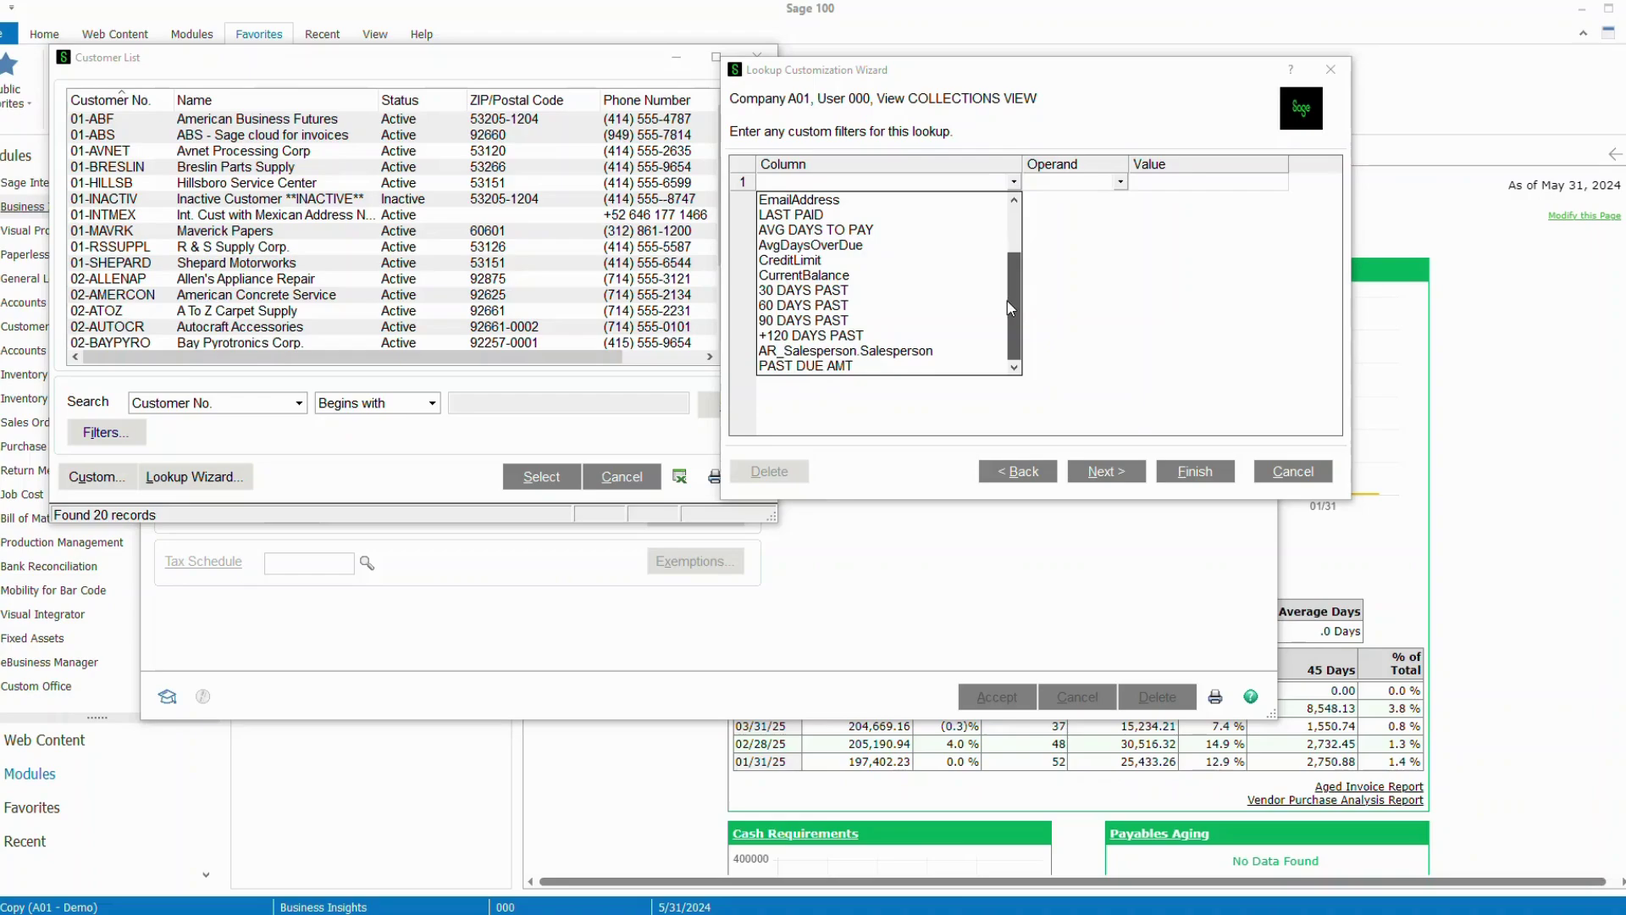
pyautogui.click(828, 363)
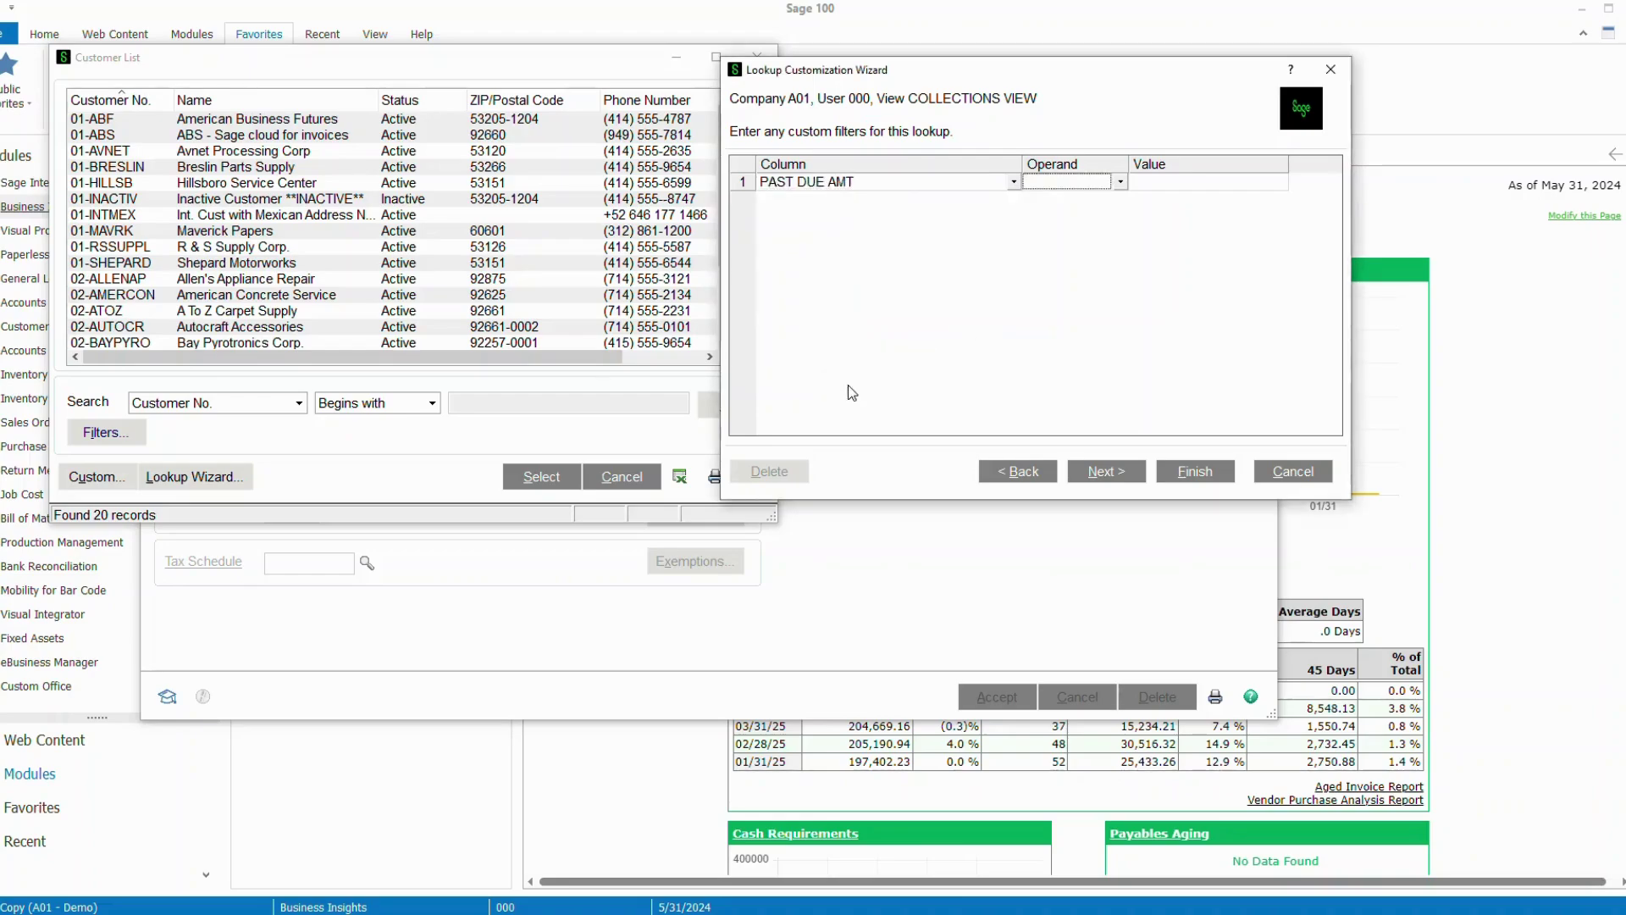
pyautogui.click(1119, 182)
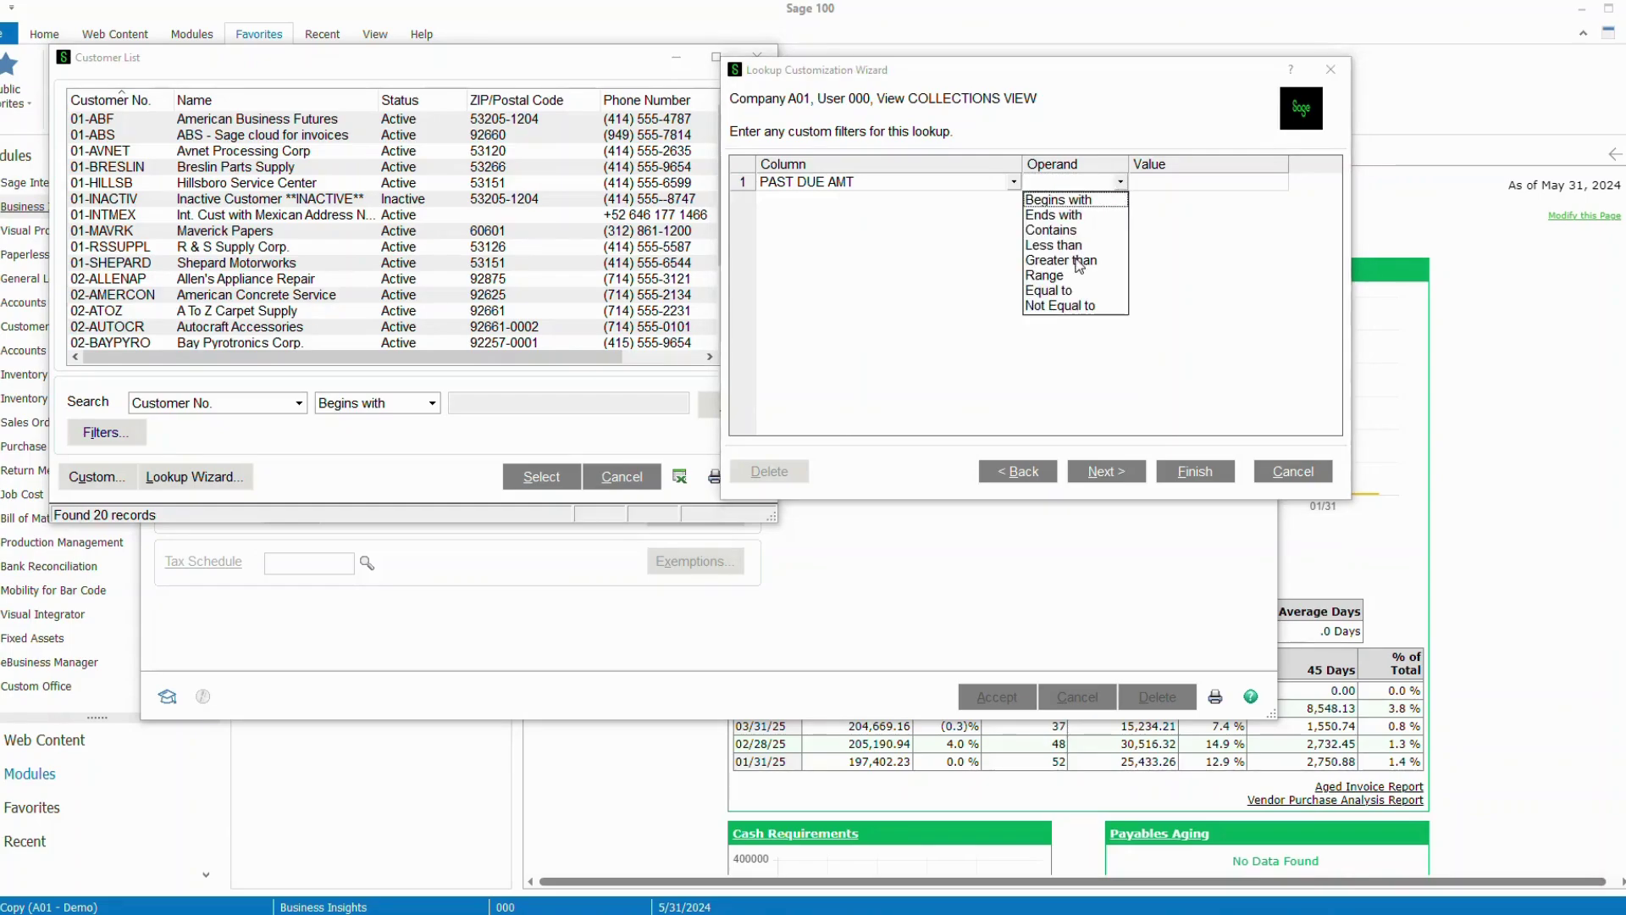
pyautogui.click(1076, 269)
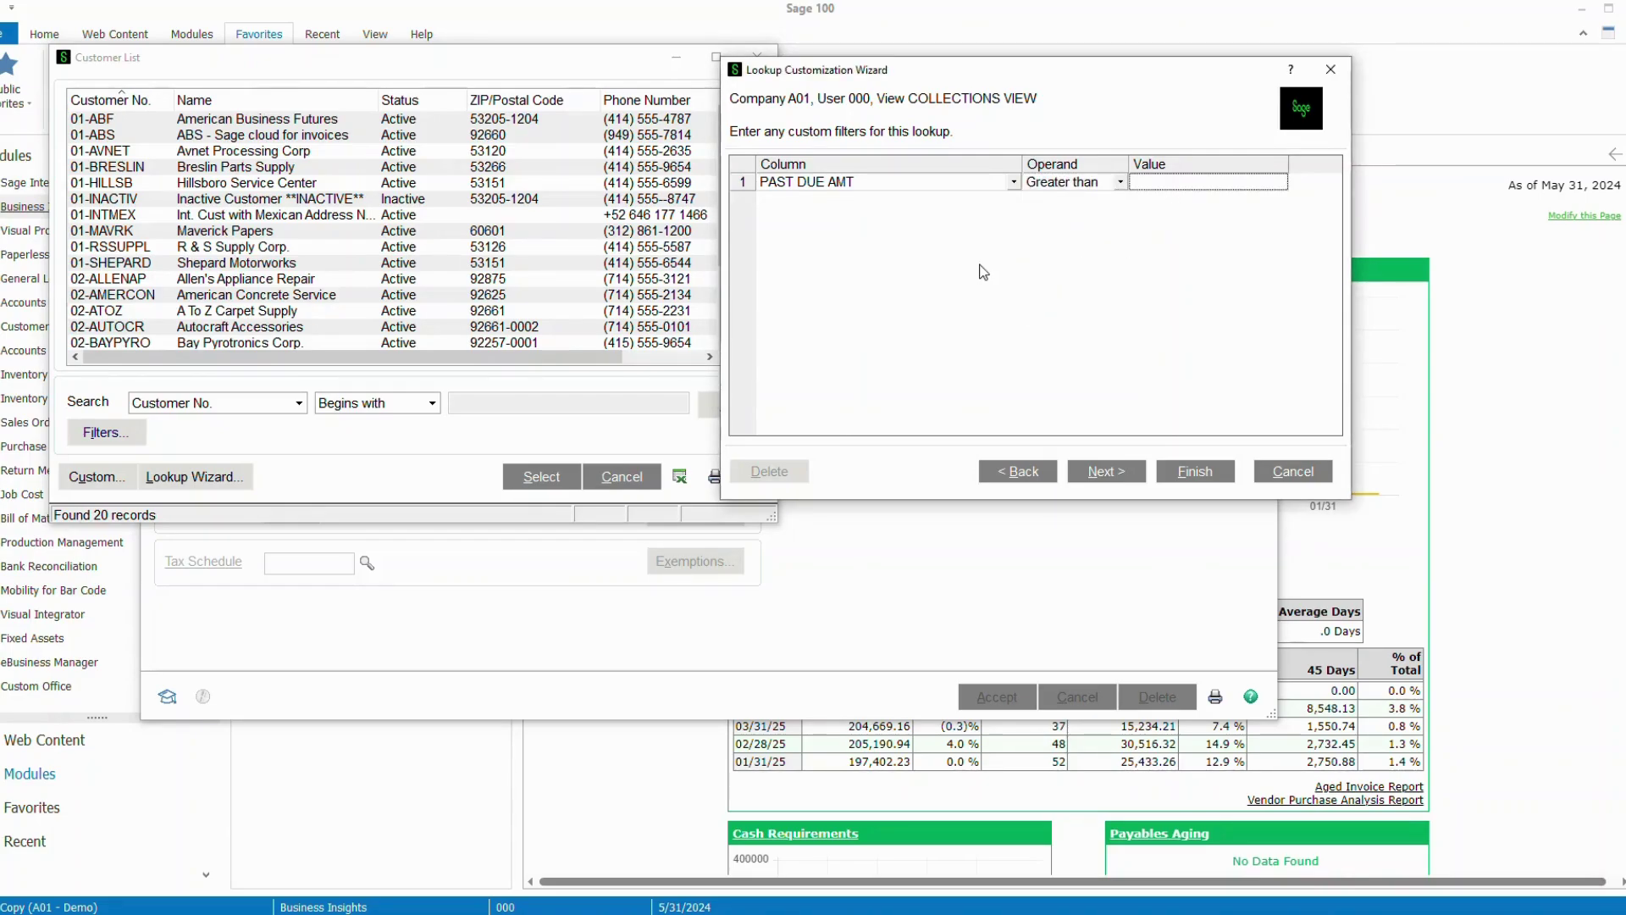
pyautogui.write('0.01')
pyautogui.click(1110, 480)
pyautogui.click(1109, 480)
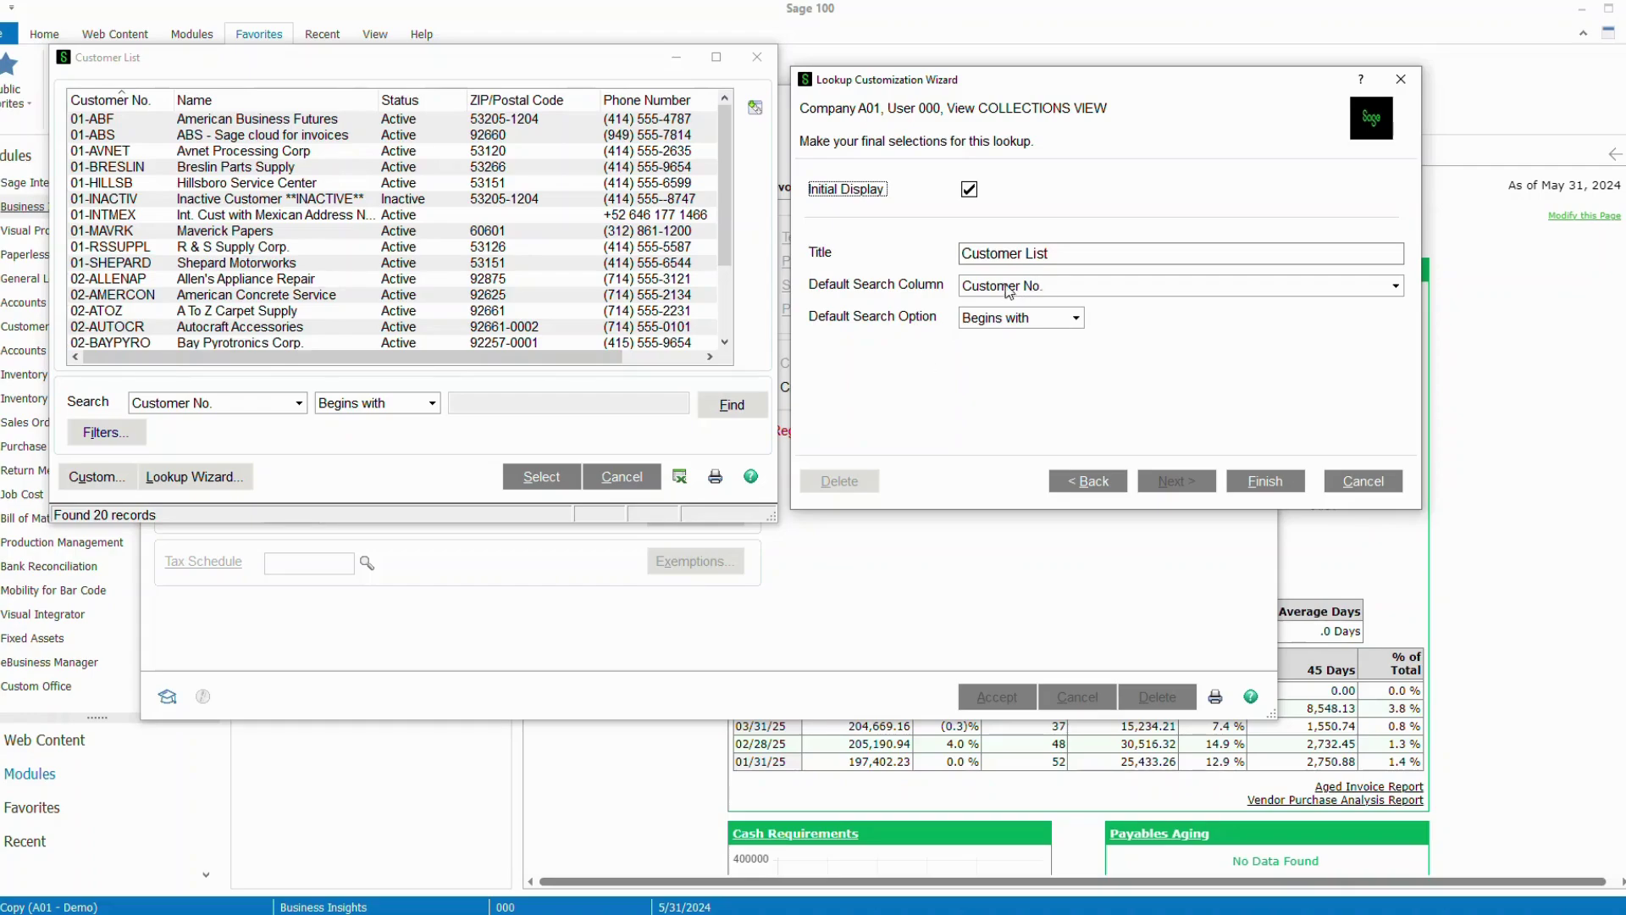
# - Set the default search column to Name and the default search option to Contains, and finish the lookup view
pyautogui.click(1060, 286)
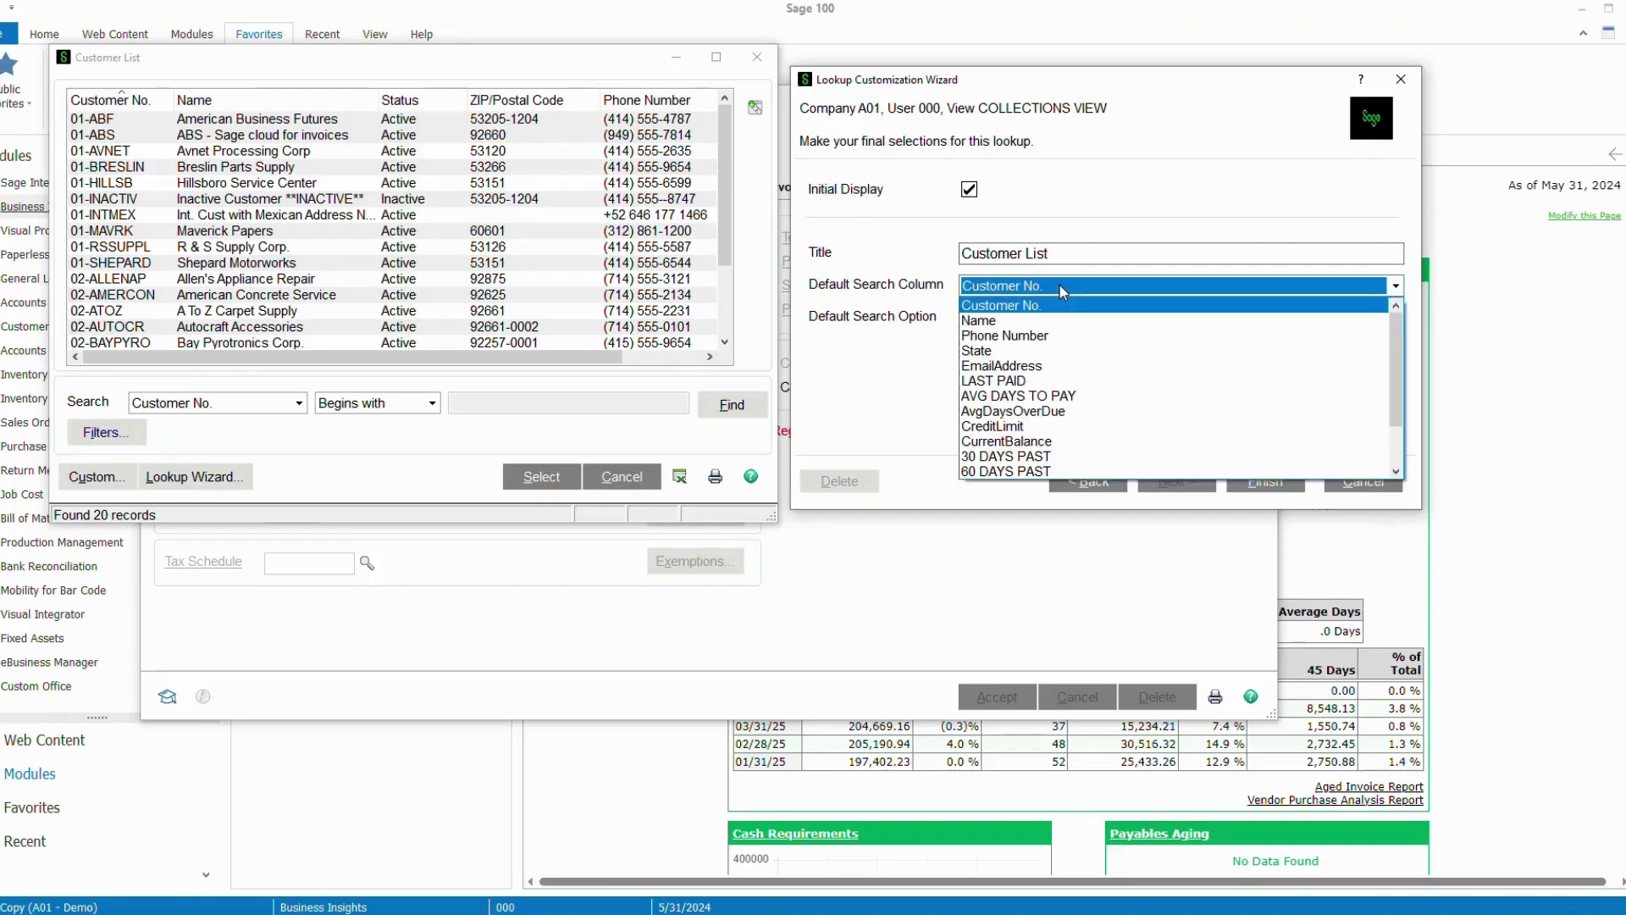
pyautogui.click(990, 321)
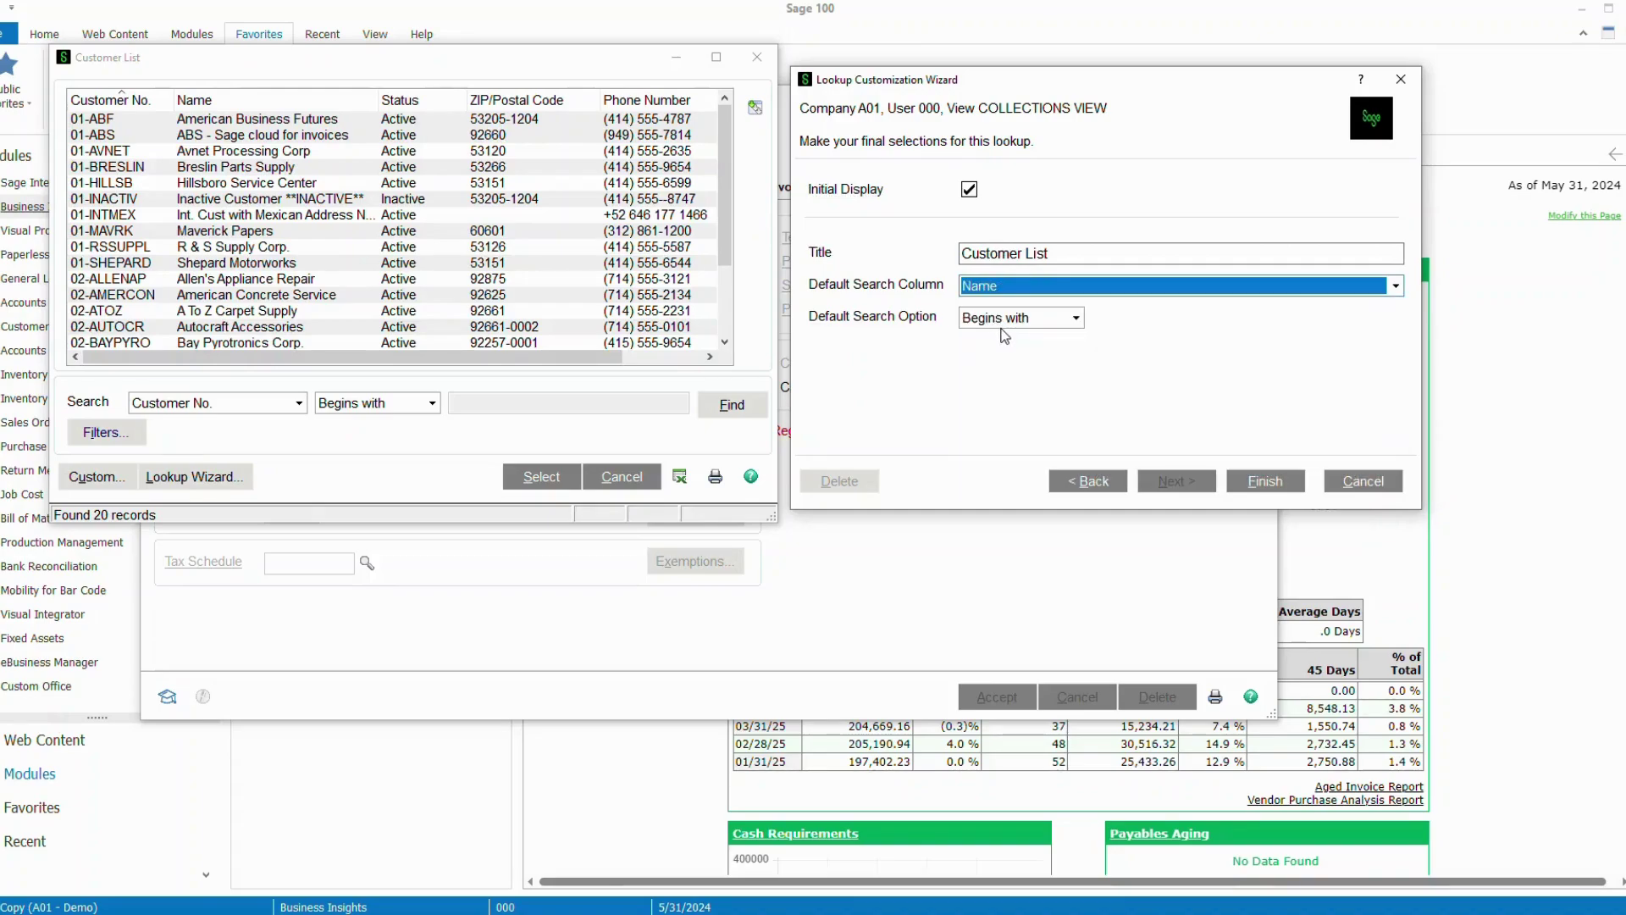
pyautogui.click(1007, 322)
pyautogui.click(989, 370)
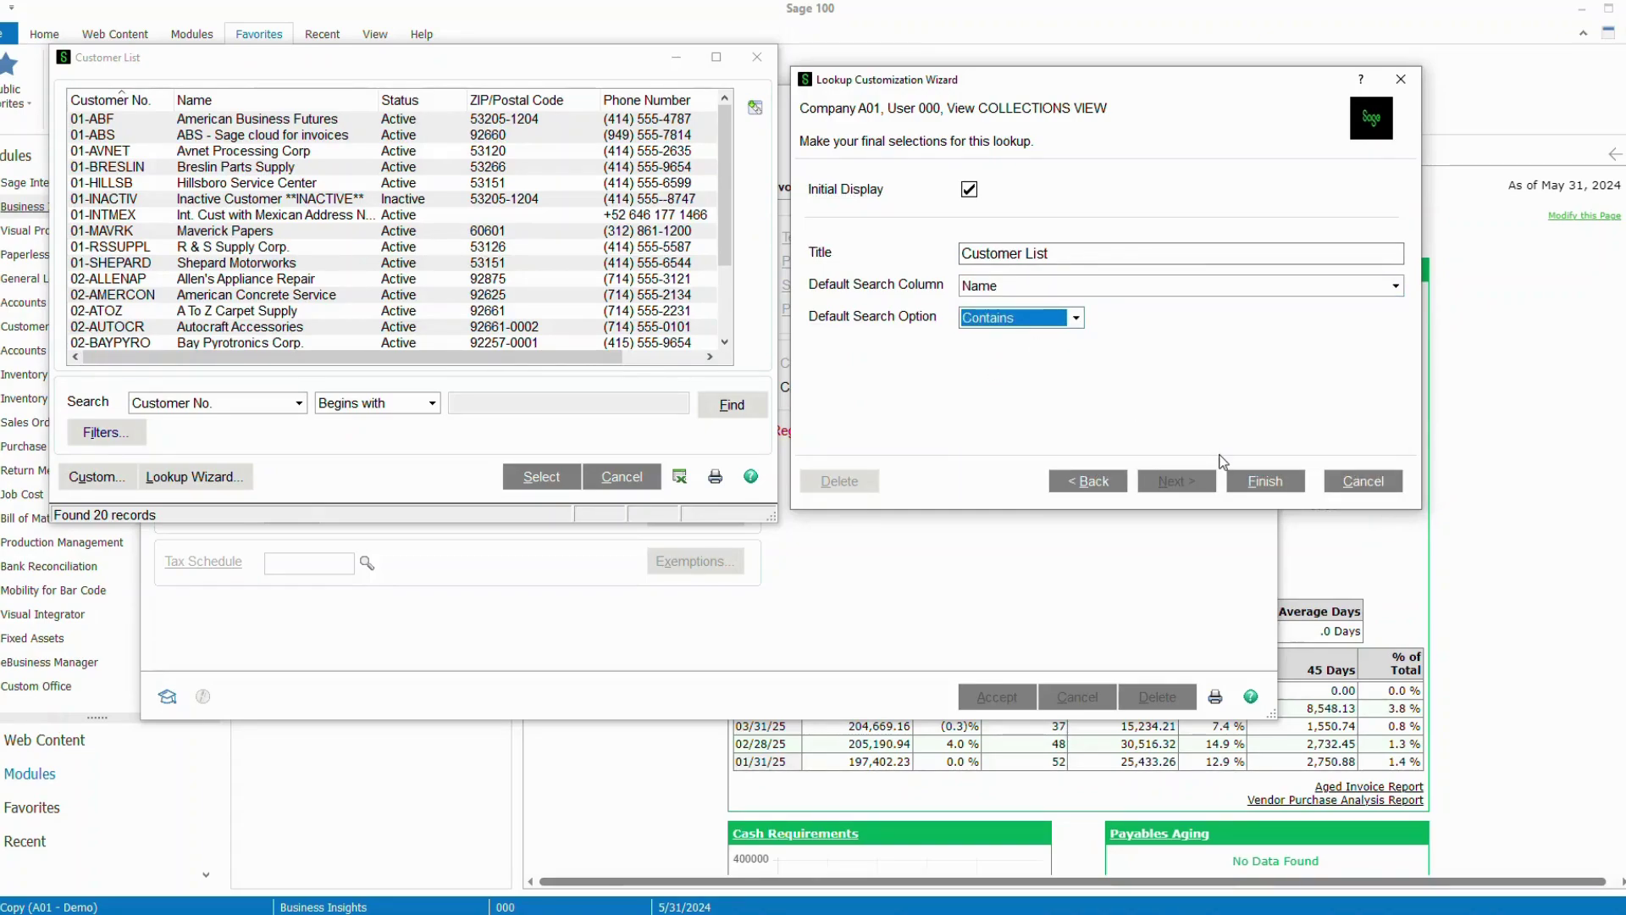
pyautogui.click(1258, 484)
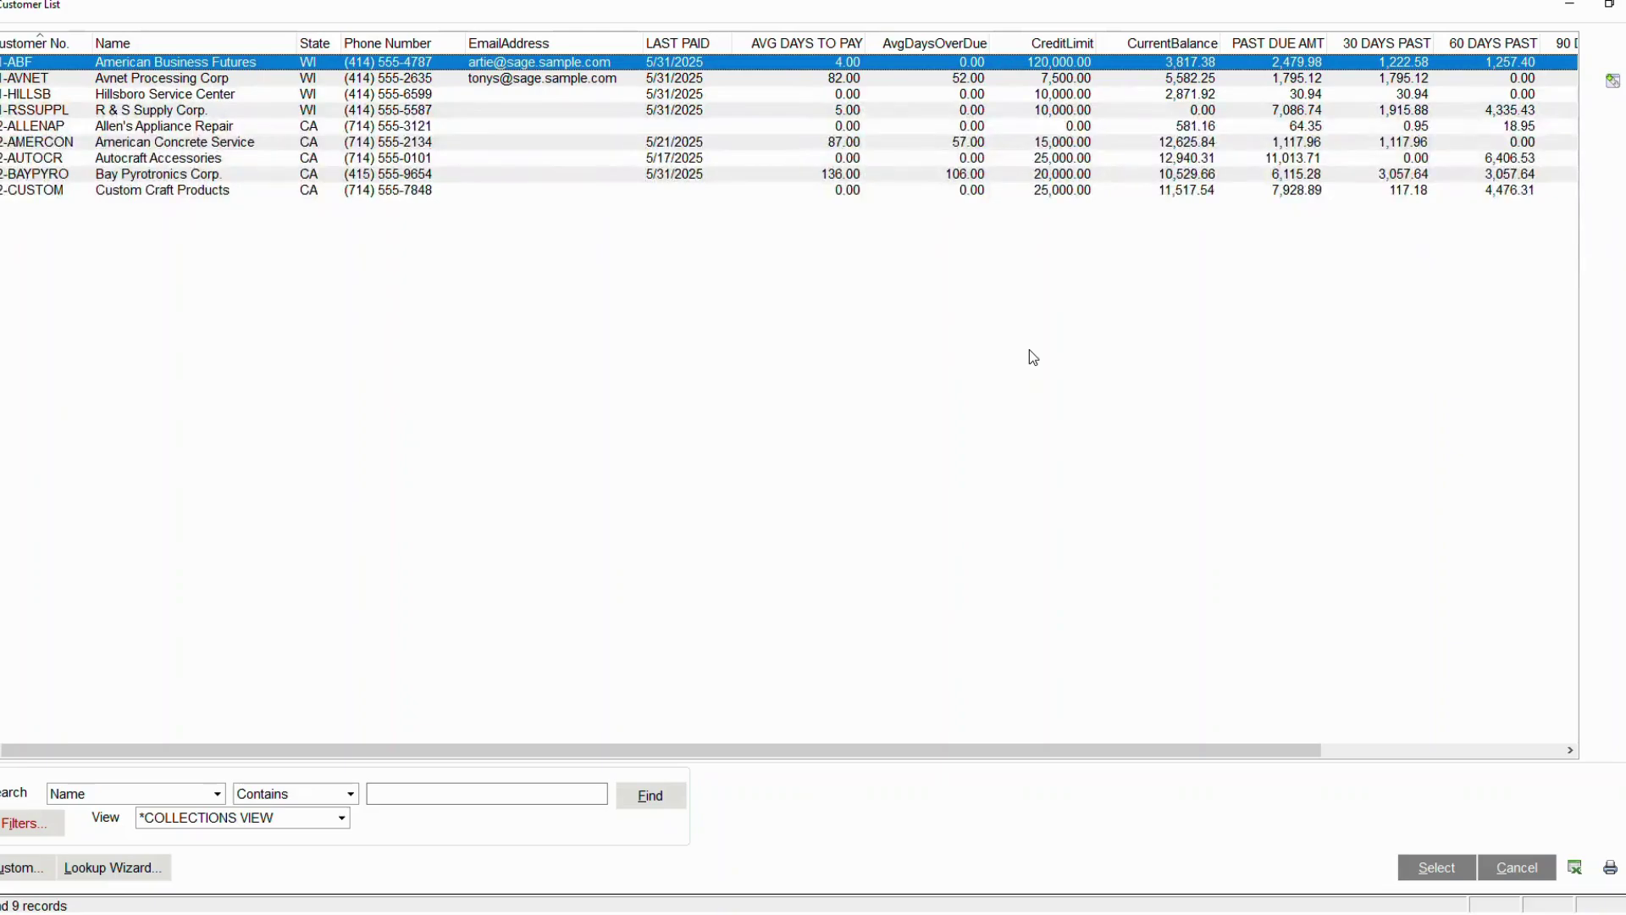
# - Sort the customer list by PAST DUE AMT from highest to lowest
pyautogui.moveTo(845, 750); pyautogui.dragTo(767, 708)
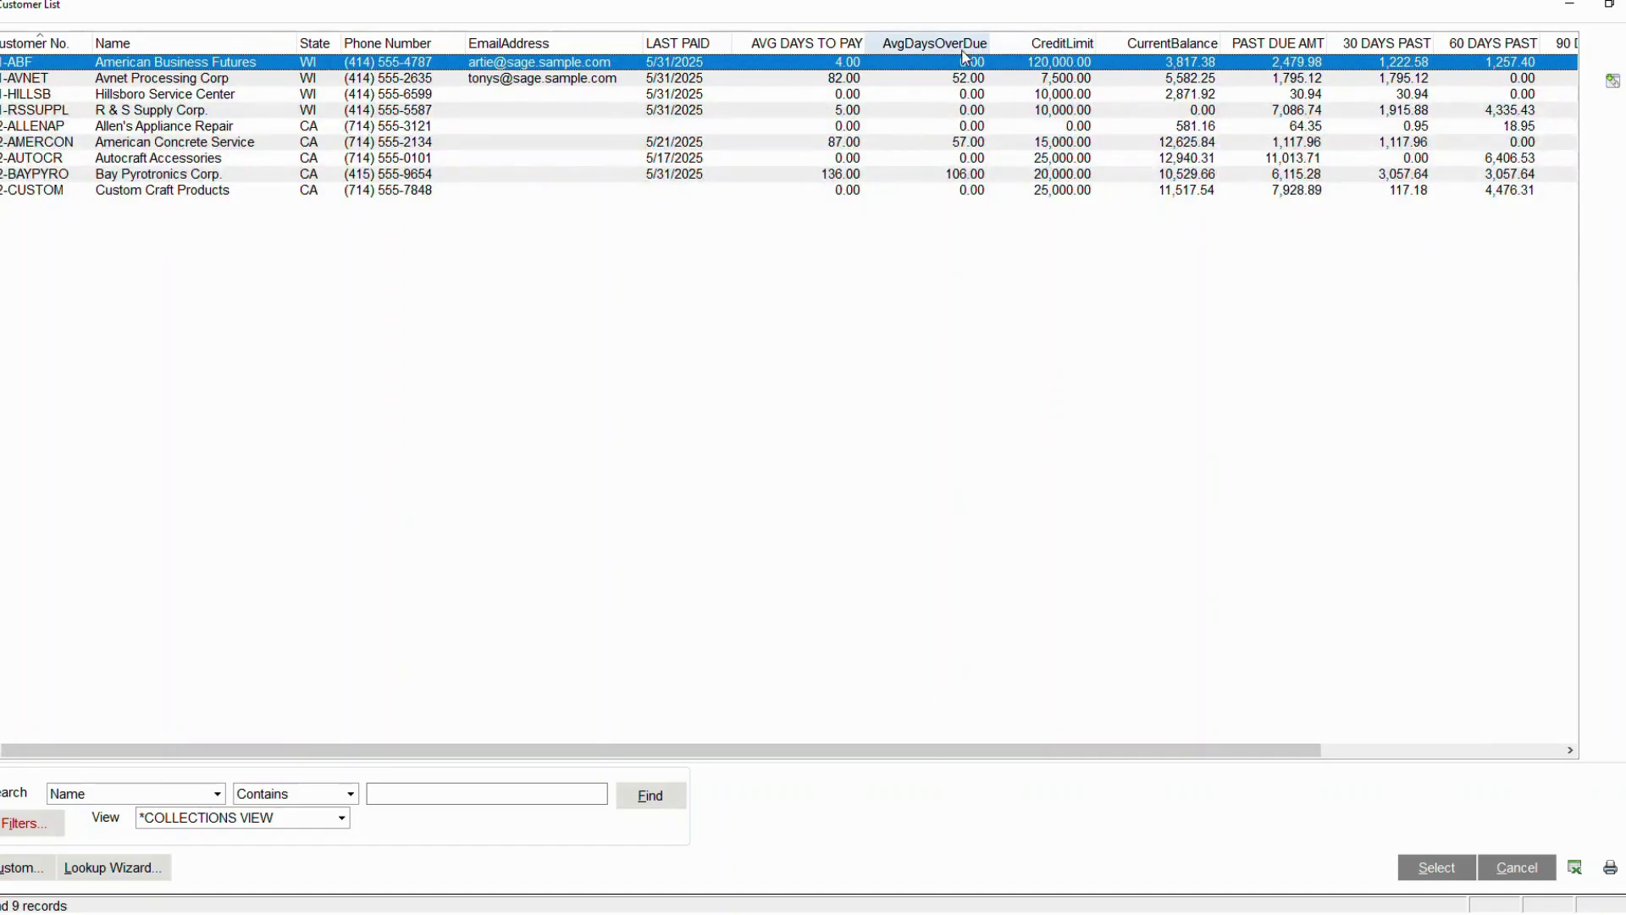
pyautogui.click(1275, 49)
pyautogui.click(1271, 50)
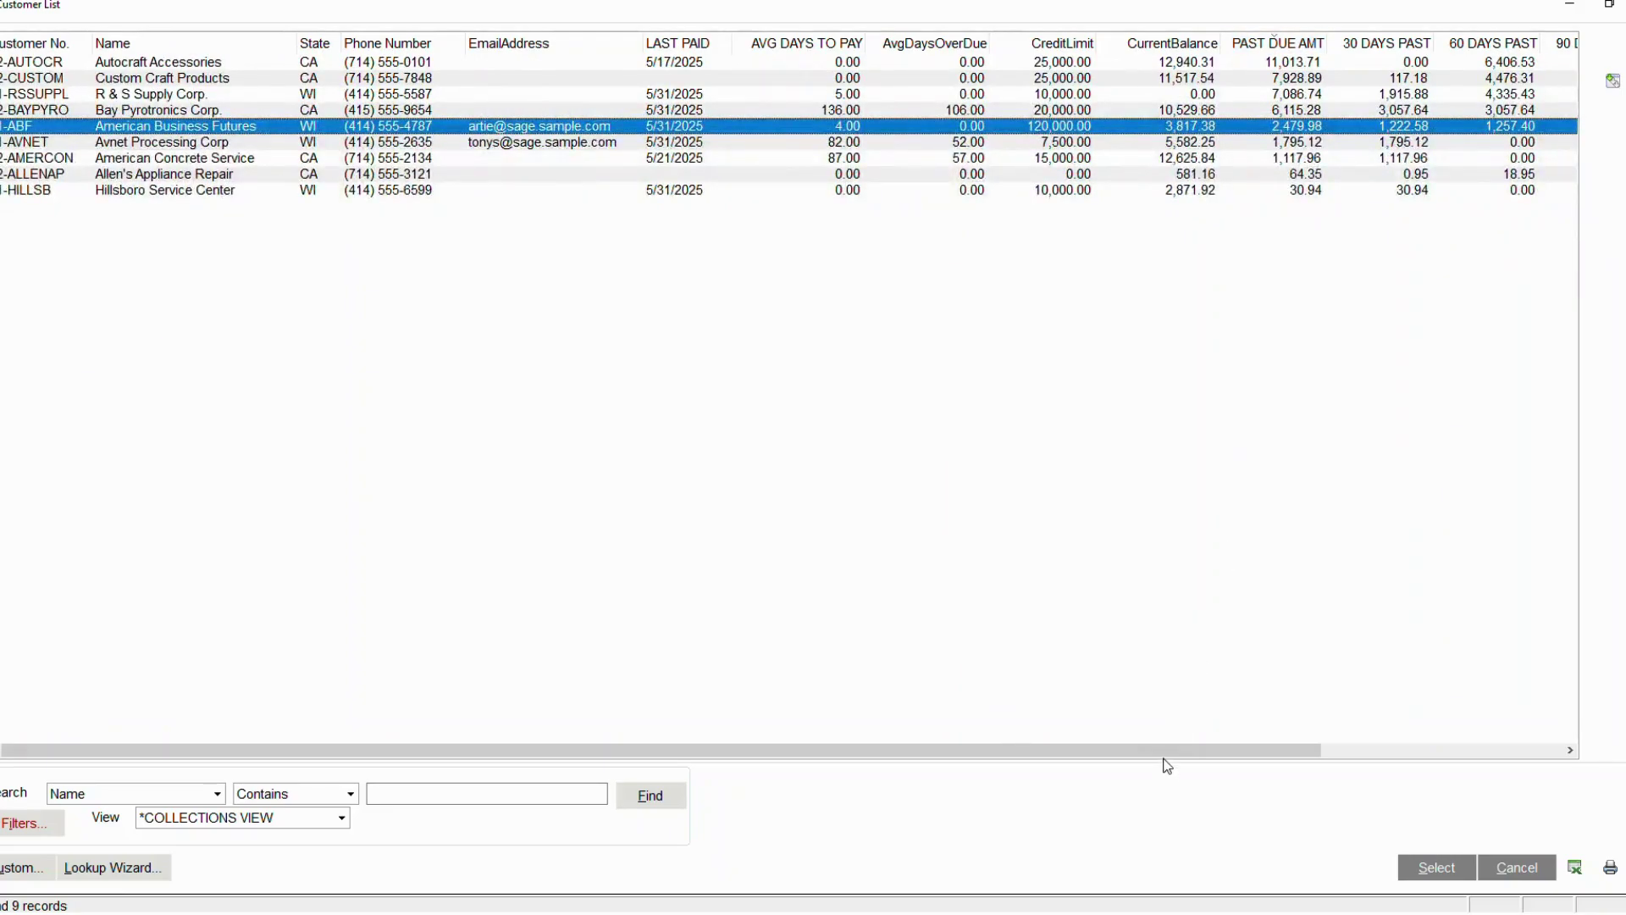
# - Sort the customer list by Salesperson and export it to Excel, with the workbook window maximized
pyautogui.moveTo(1165, 760); pyautogui.dragTo(1478, 720)
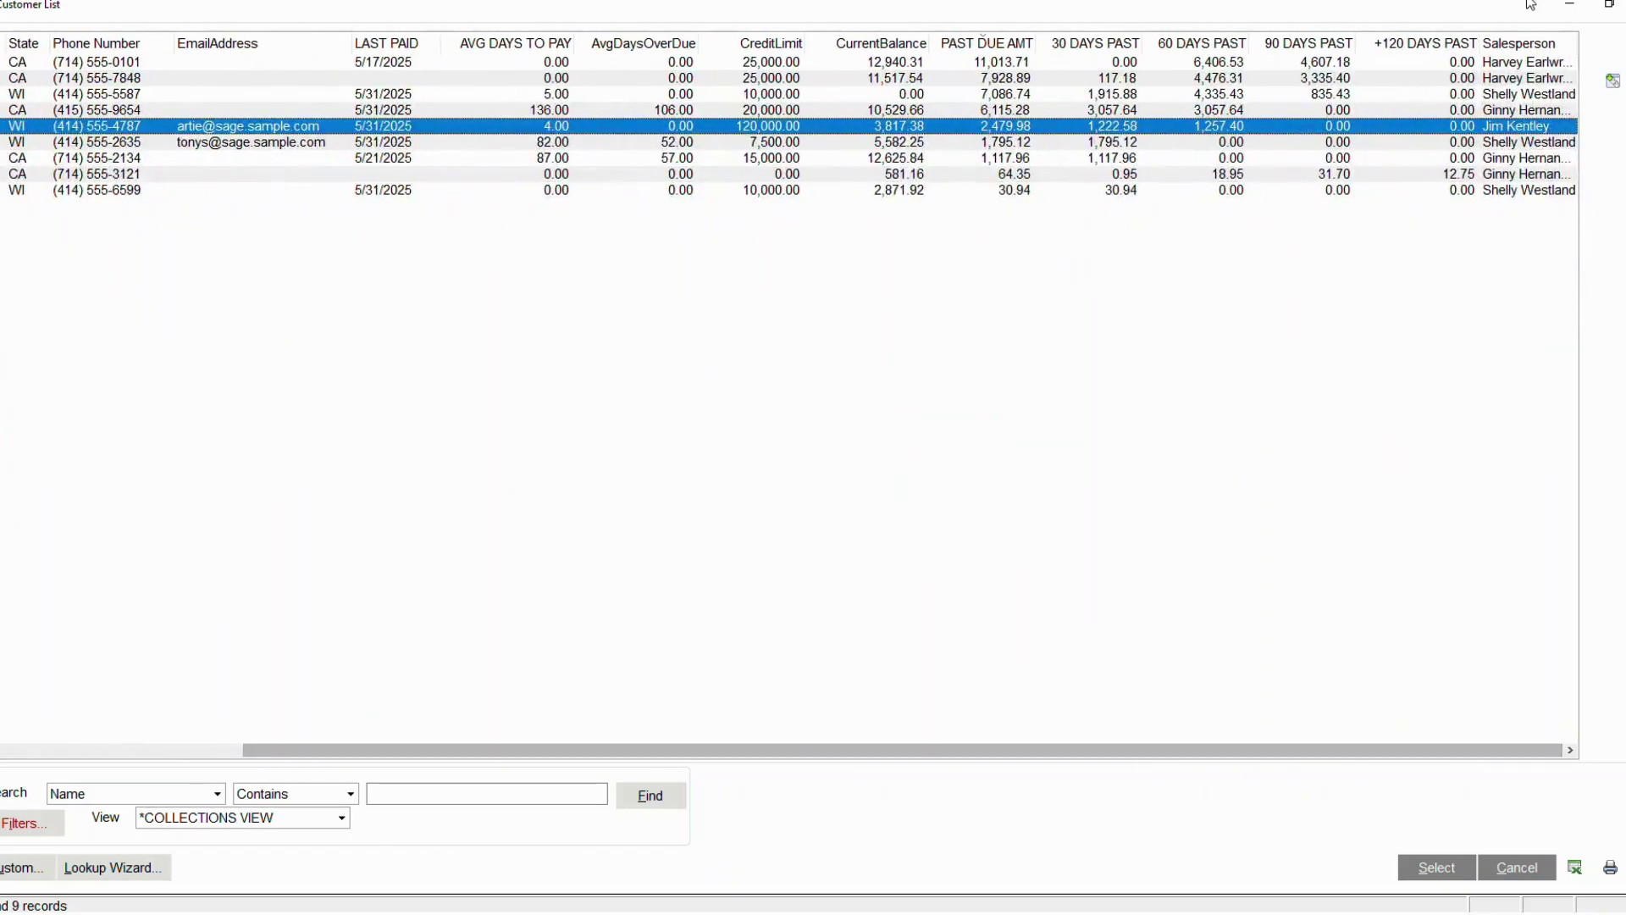
pyautogui.click(1520, 44)
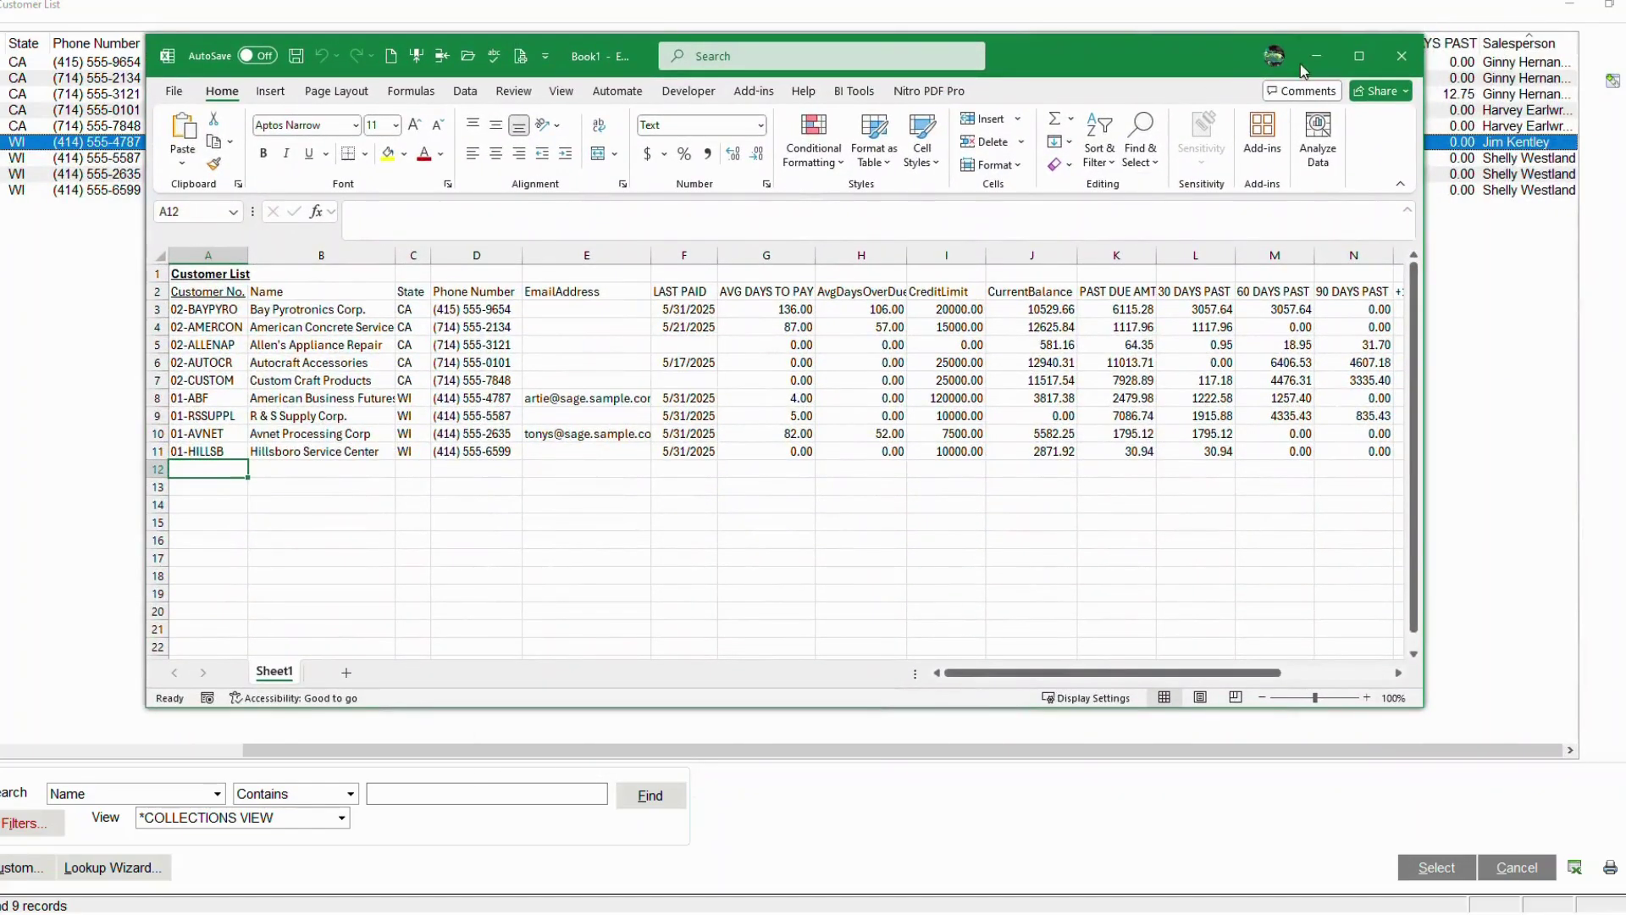
pyautogui.click(1359, 58)
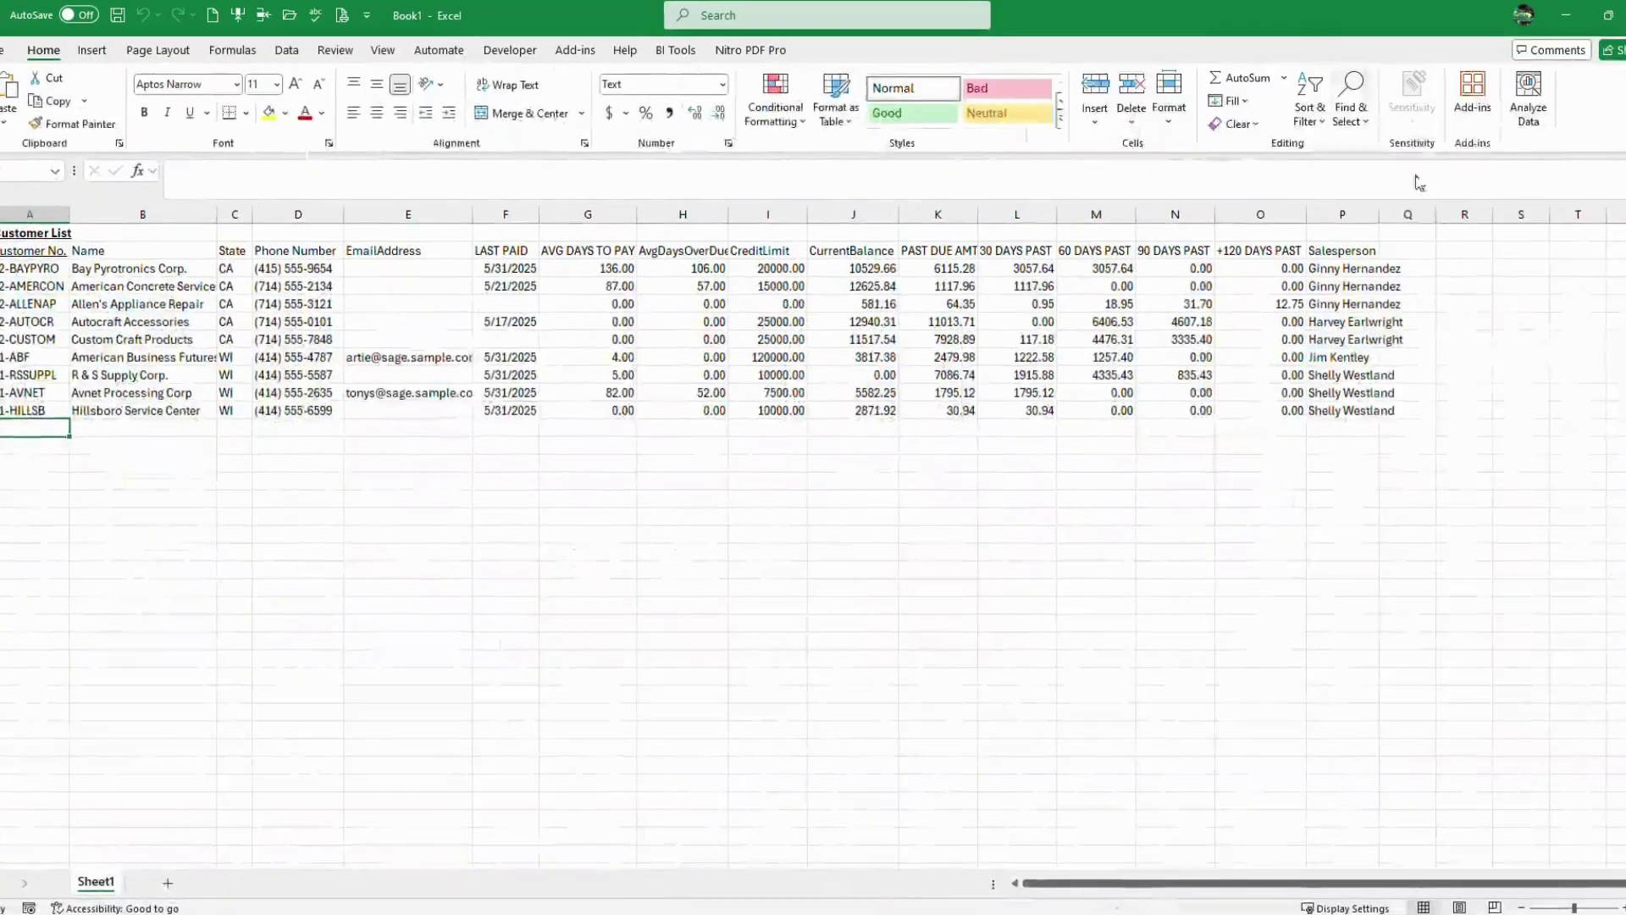
# - Insert a blank sheet row above the first customer of the second, third and fourth salesperson groups to separate them
pyautogui.click(1372, 315)
pyautogui.keyDown('ctrl'); pyautogui.click(1347, 357); pyautogui.keyUp('ctrl')
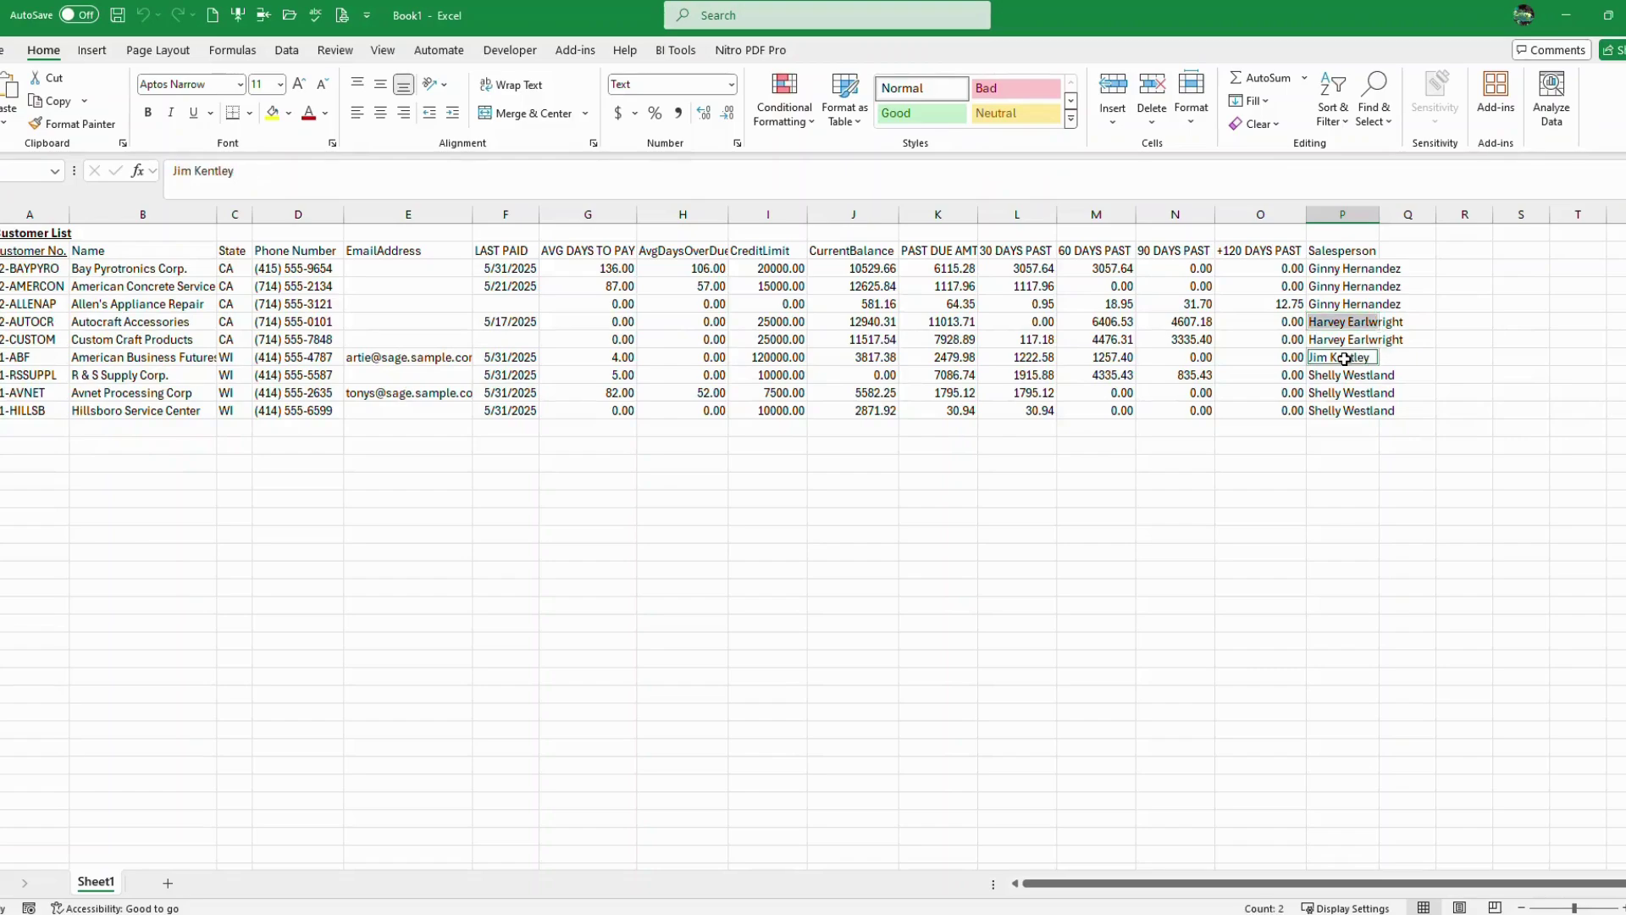
pyautogui.keyDown('ctrl'); pyautogui.click(1336, 378); pyautogui.keyUp('ctrl')
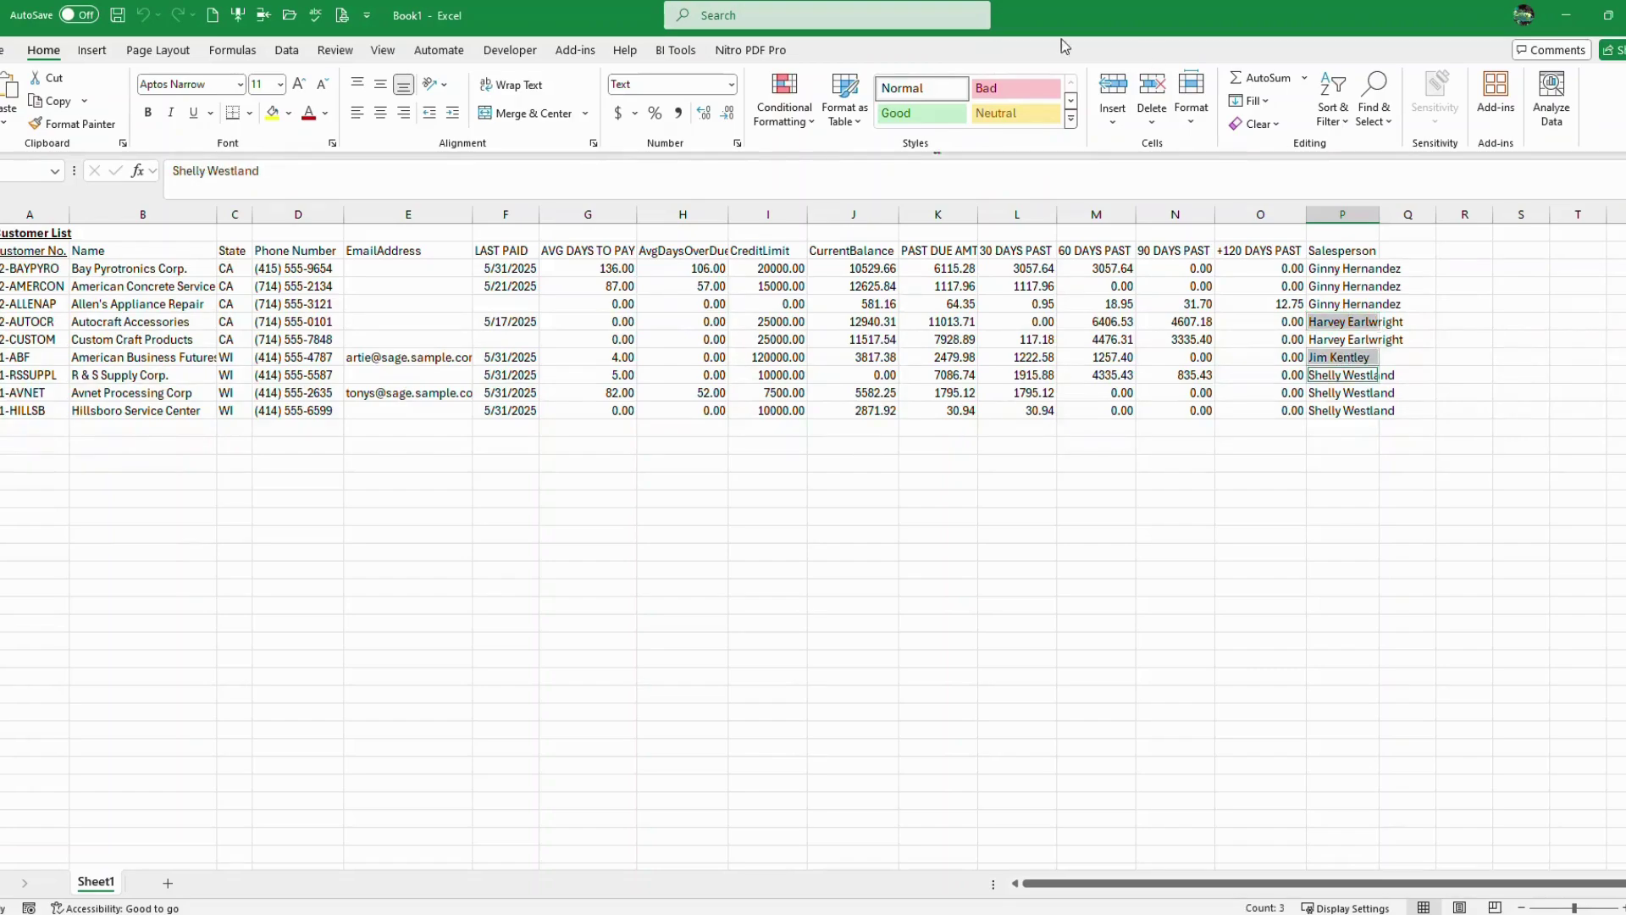
pyautogui.click(264, 15)
pyautogui.click(941, 709)
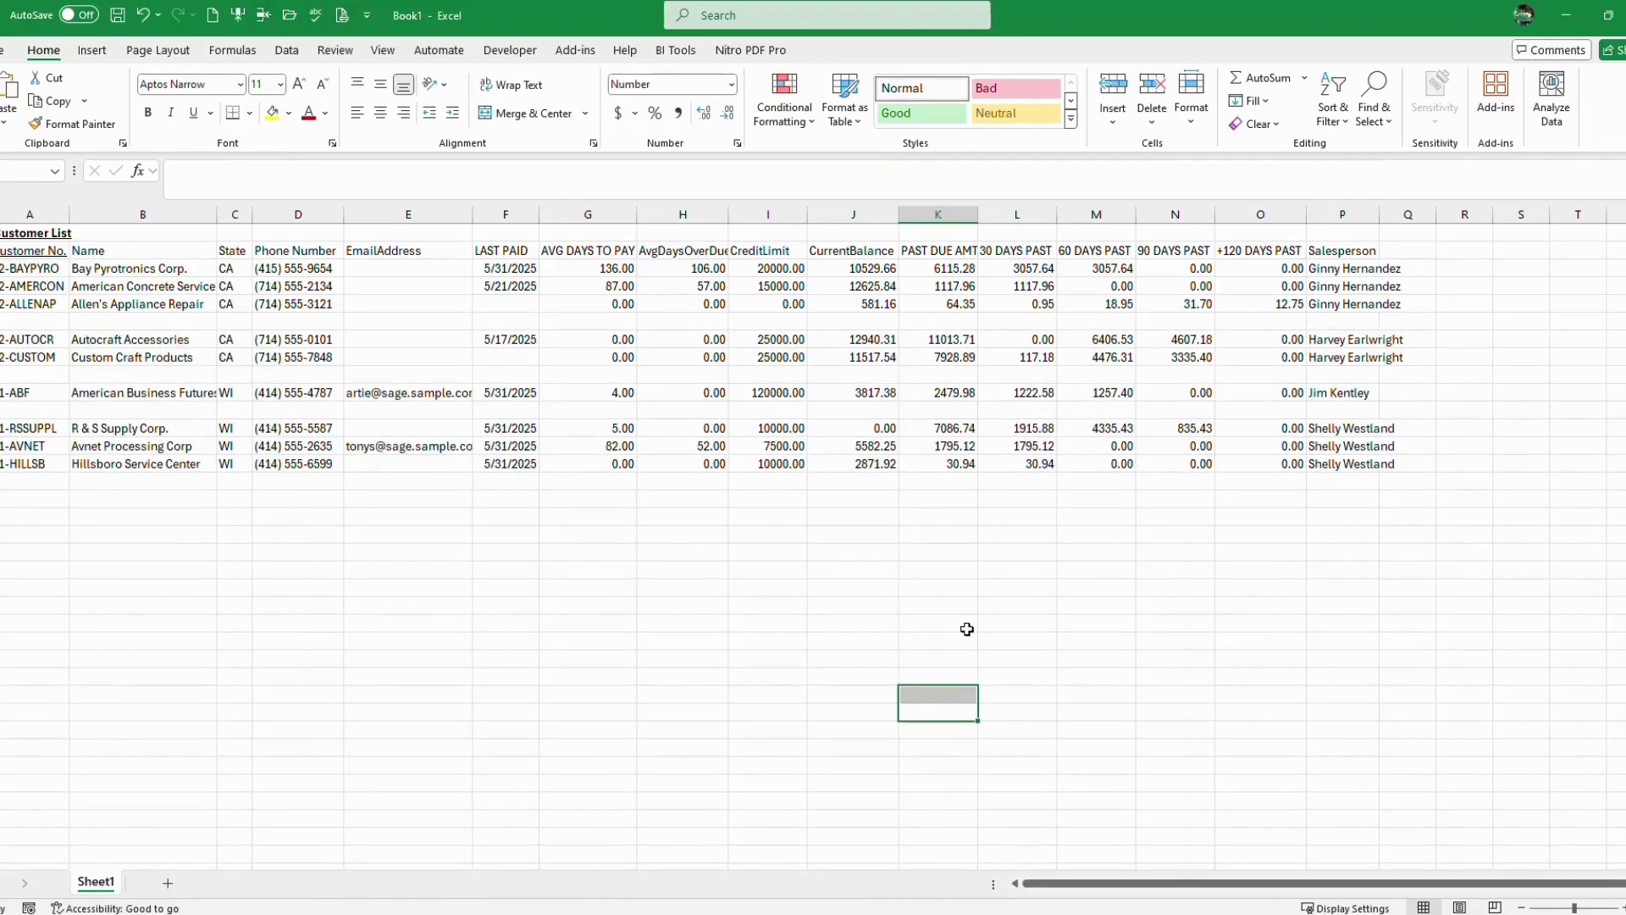